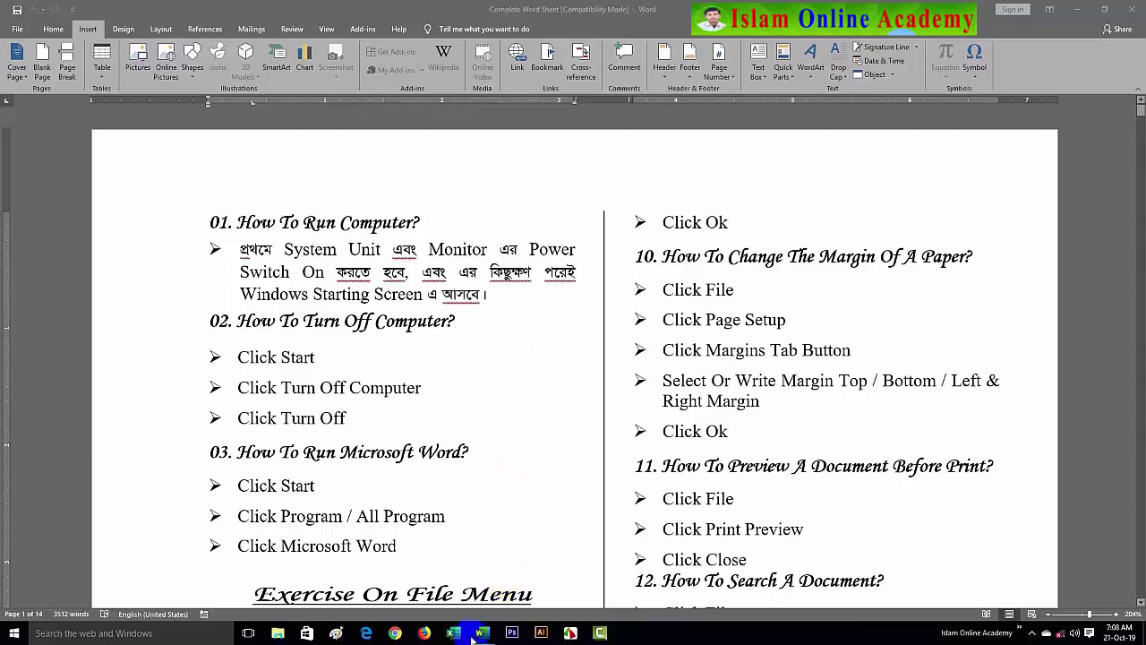
Step: Bring the other Complete Word Sheet copy forward, then subscribe to the YouTube channel with notifications on
{"action": "mouse_move", "coordinate": [480, 635]}
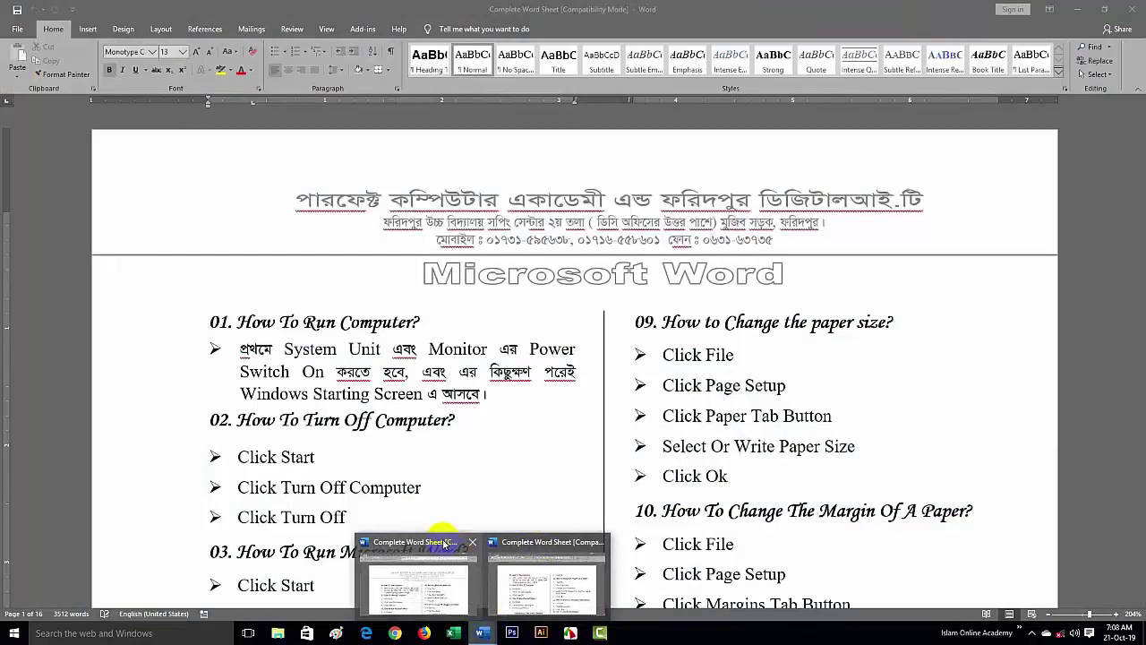
{"action": "left_click", "coordinate": [442, 541]}
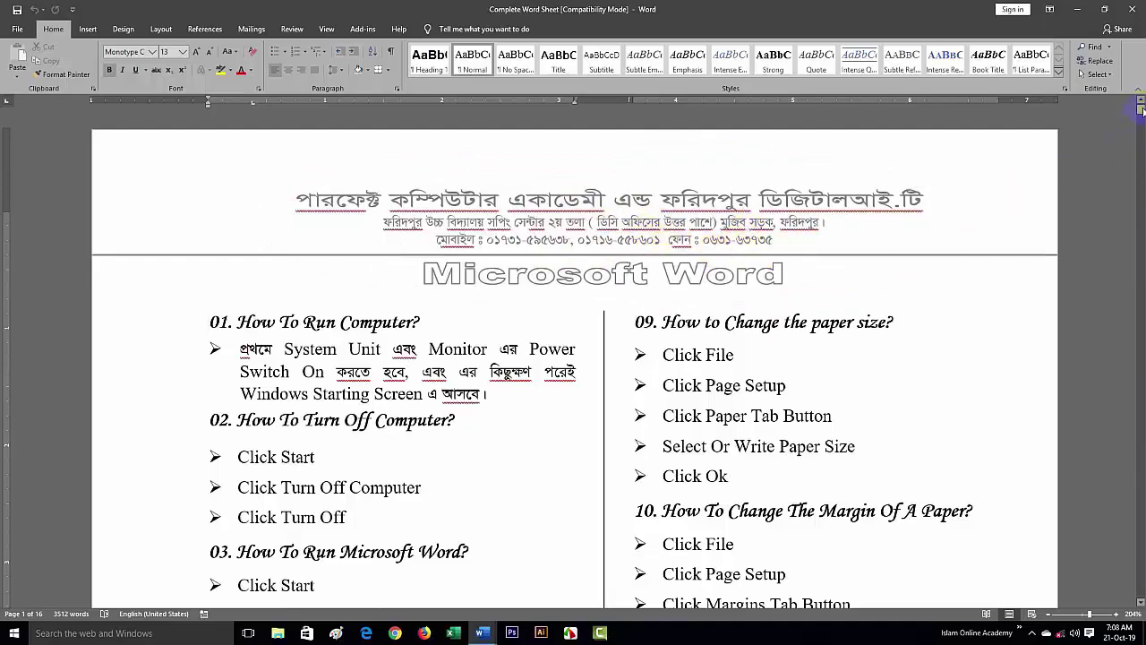
{"action": "mouse_move", "coordinate": [1141, 108]}
{"action": "left_mouse_down"}
{"action": "mouse_move", "coordinate": [1141, 159]}
{"action": "mouse_move", "coordinate": [1141, 108]}
{"action": "left_mouse_up"}
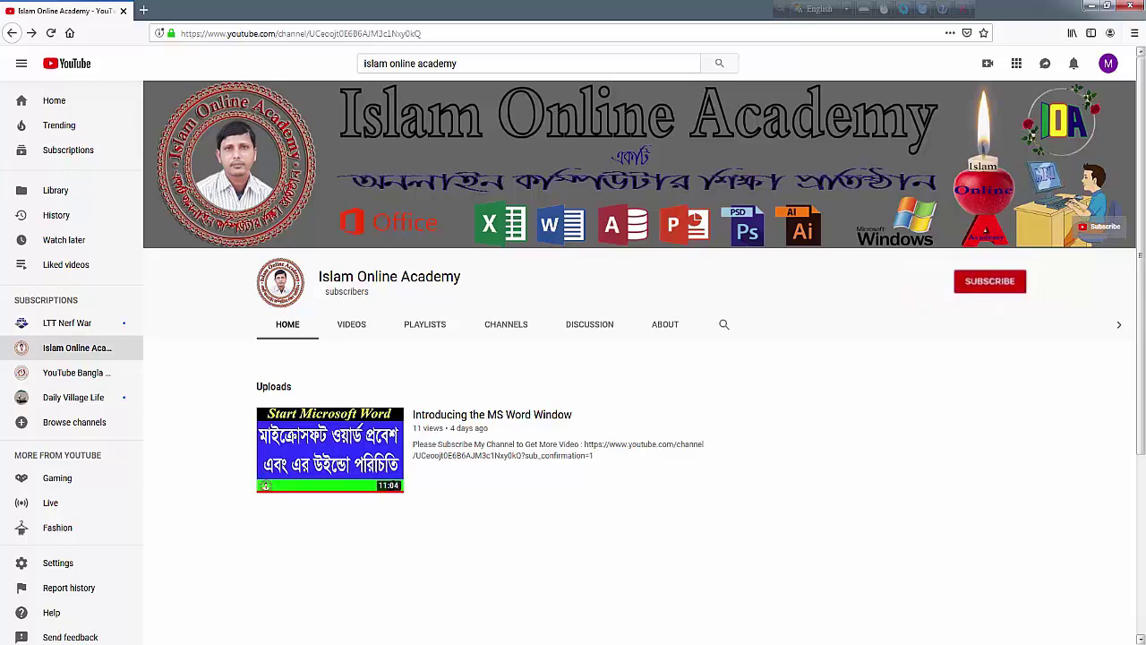
{"action": "left_click", "coordinate": [985, 285]}
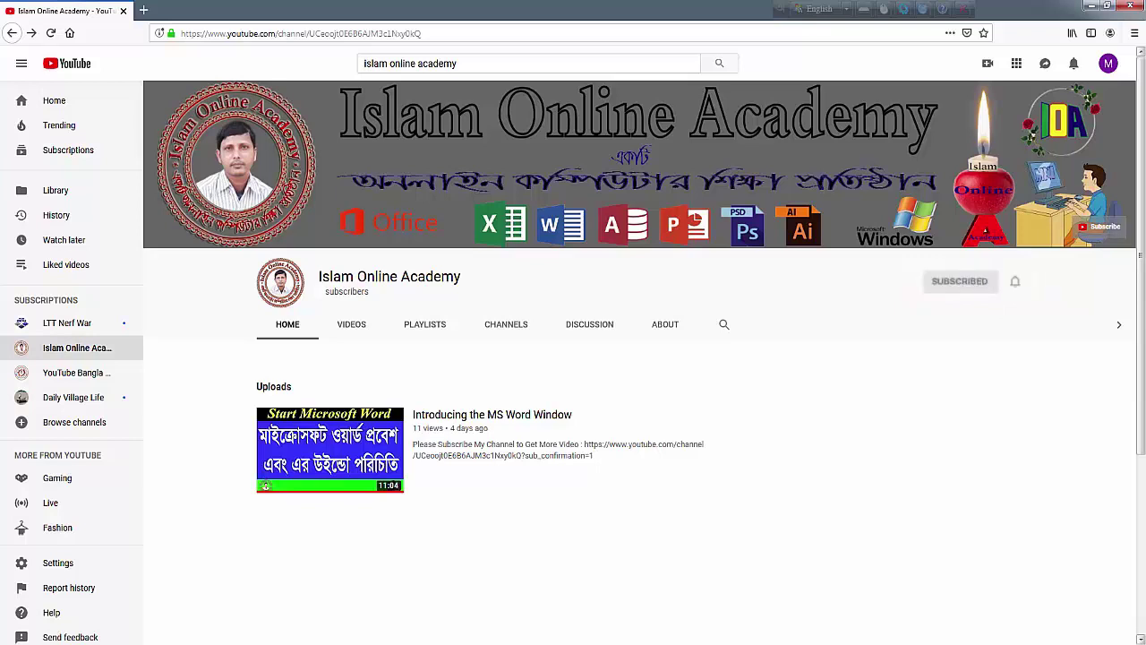
{"action": "left_click", "coordinate": [1015, 282]}
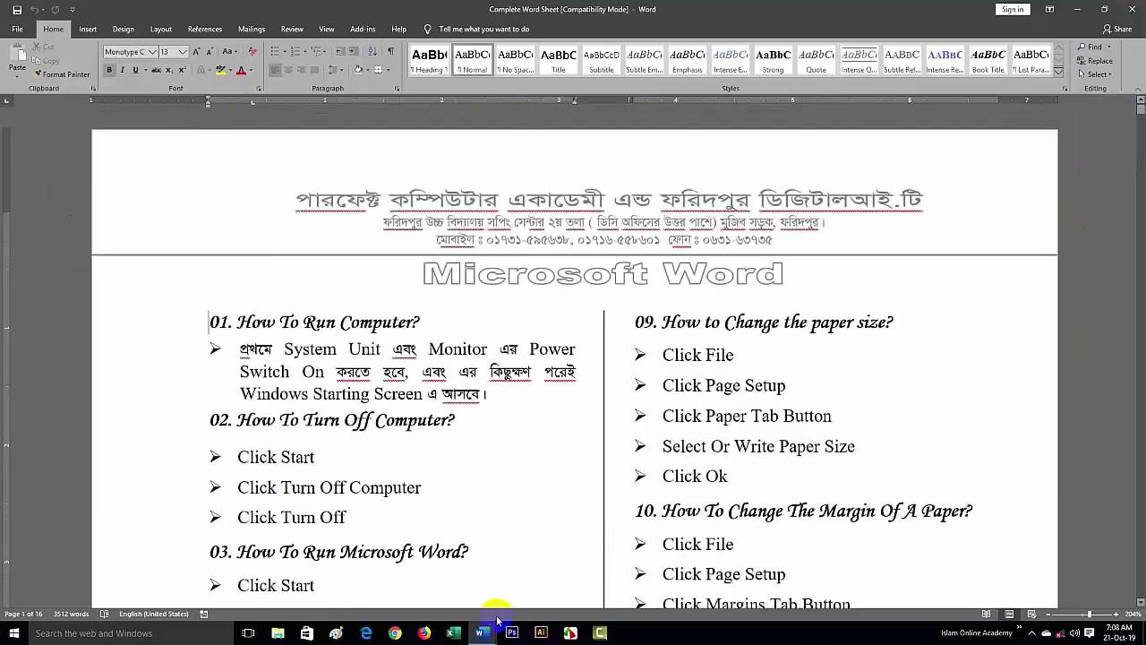
Step: In the other sheet copy, add a Blank header with a [Type here] placeholder
{"action": "mouse_move", "coordinate": [485, 631]}
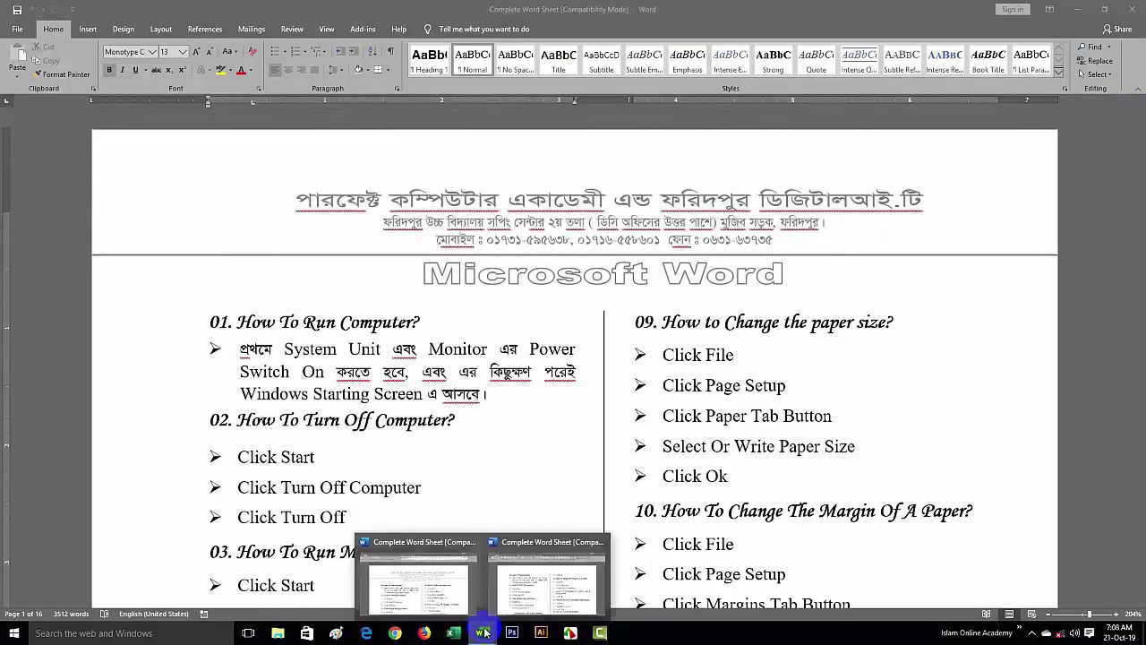
{"action": "left_click", "coordinate": [532, 549]}
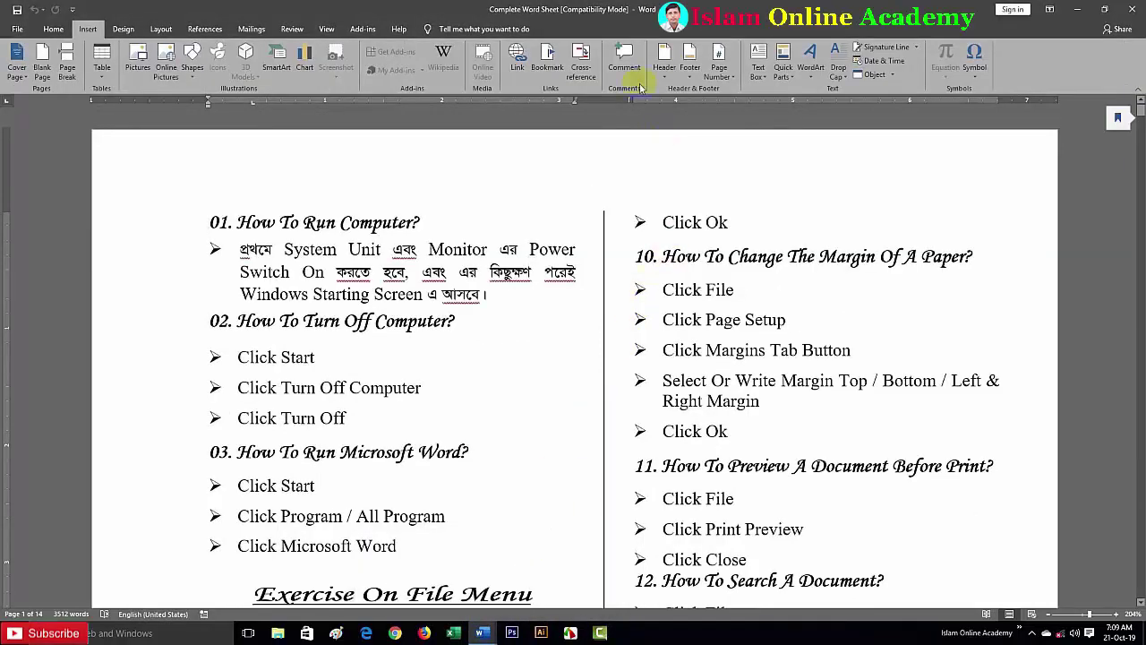
{"action": "left_click", "coordinate": [665, 79]}
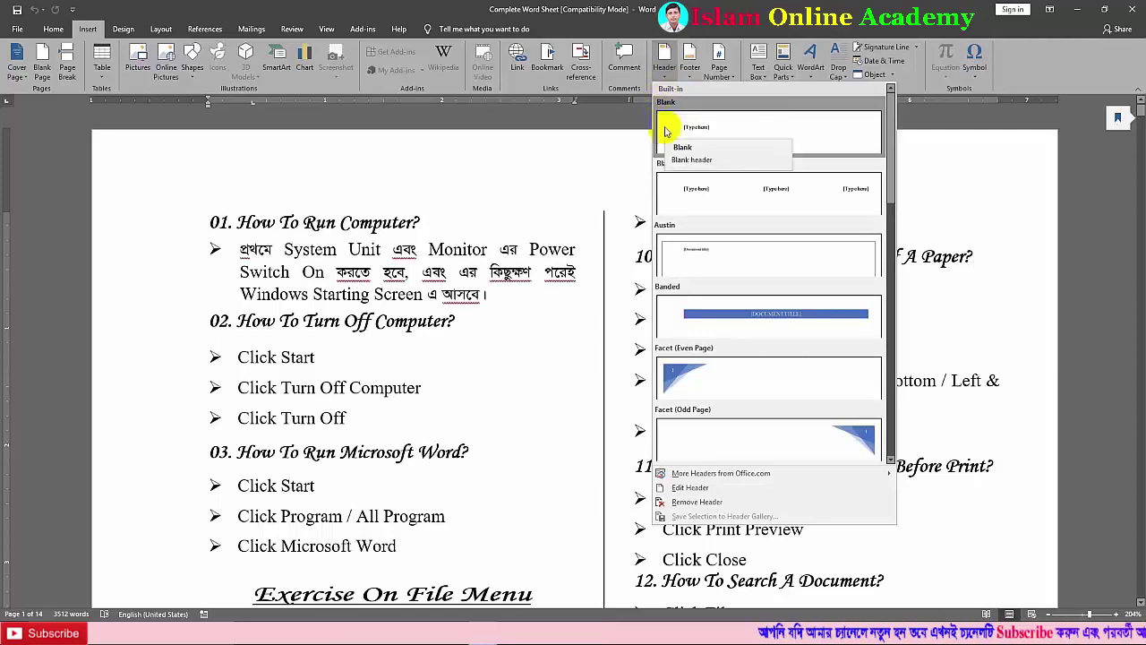
{"action": "left_click", "coordinate": [739, 130]}
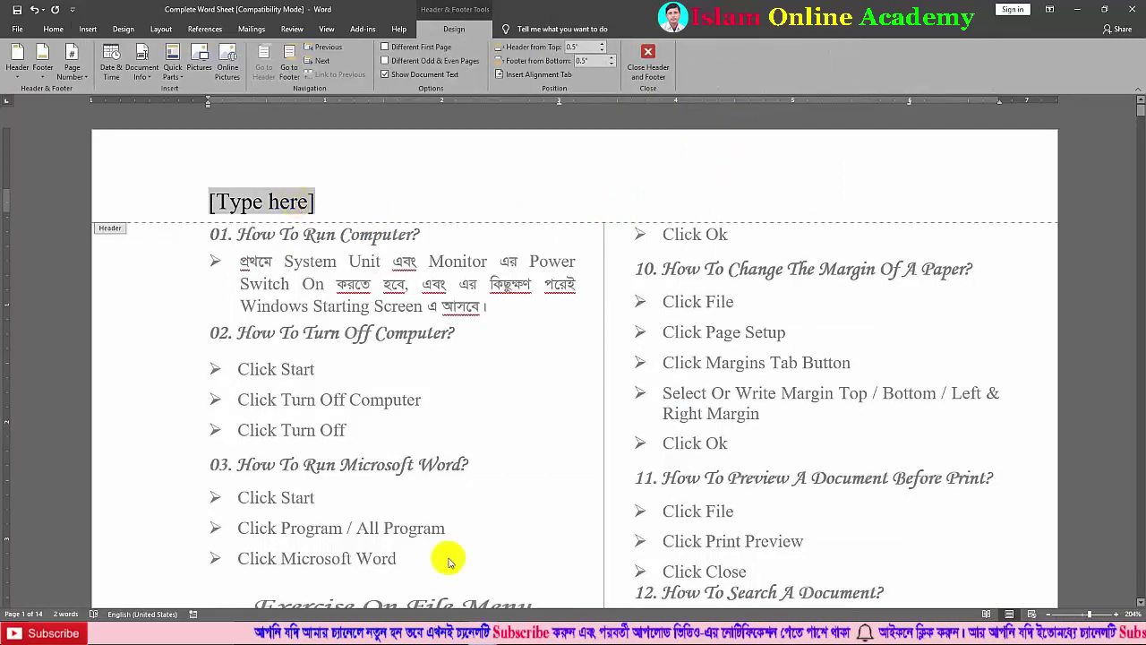
Step: Copy the three-line Bengali academy heading from the other copy's header and paste it over [Type here]
{"action": "mouse_move", "coordinate": [483, 634]}
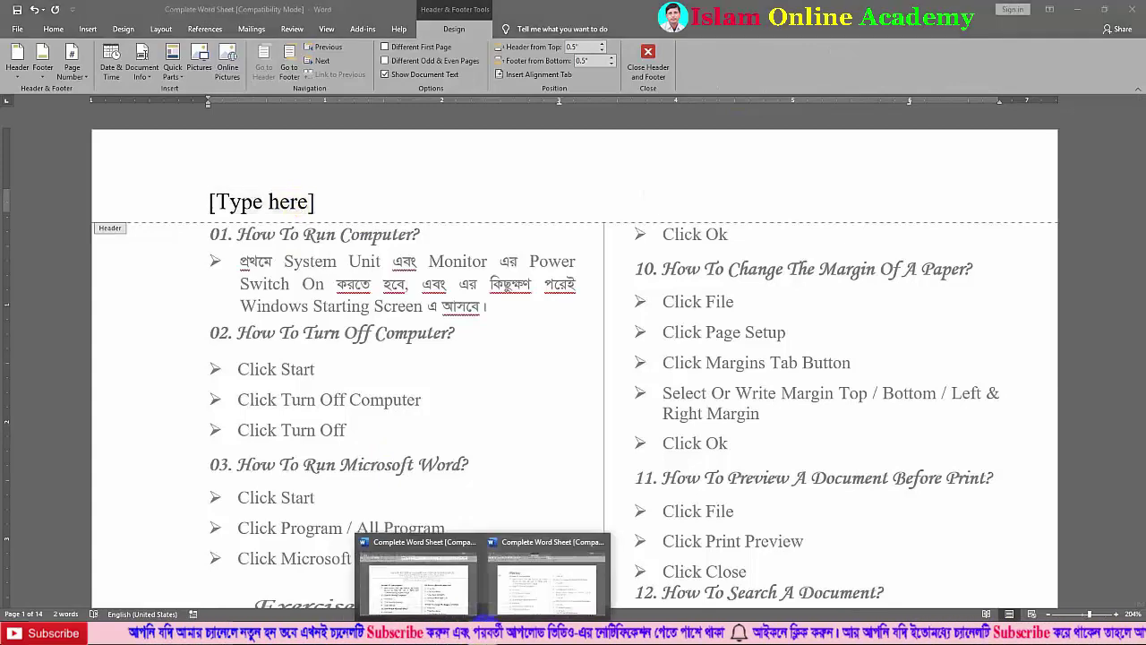
{"action": "left_click", "coordinate": [436, 552]}
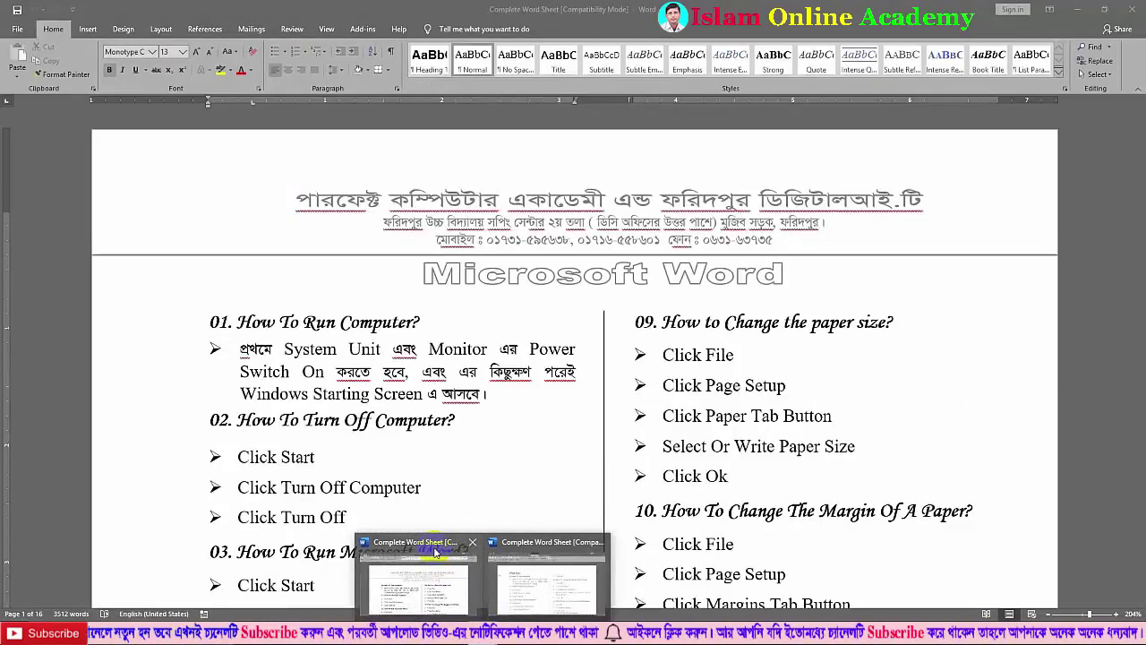
{"action": "double_click", "coordinate": [580, 220]}
{"action": "left_click", "coordinate": [290, 195]}
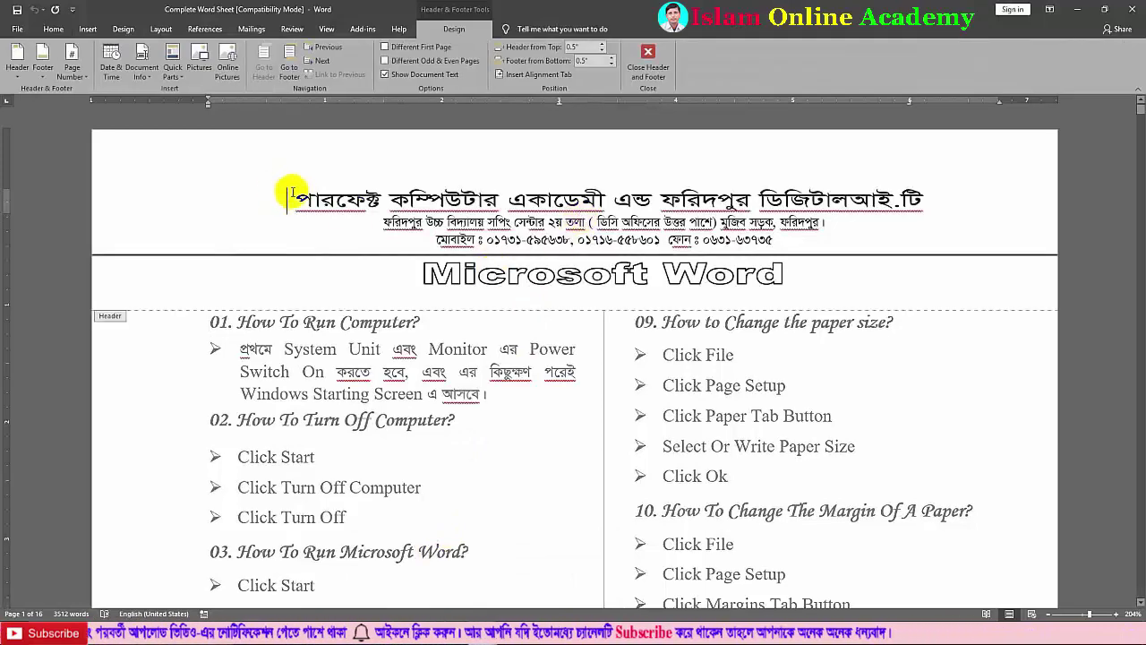
{"action": "left_click_drag", "start_coordinate": [292, 192], "coordinate": [804, 247]}
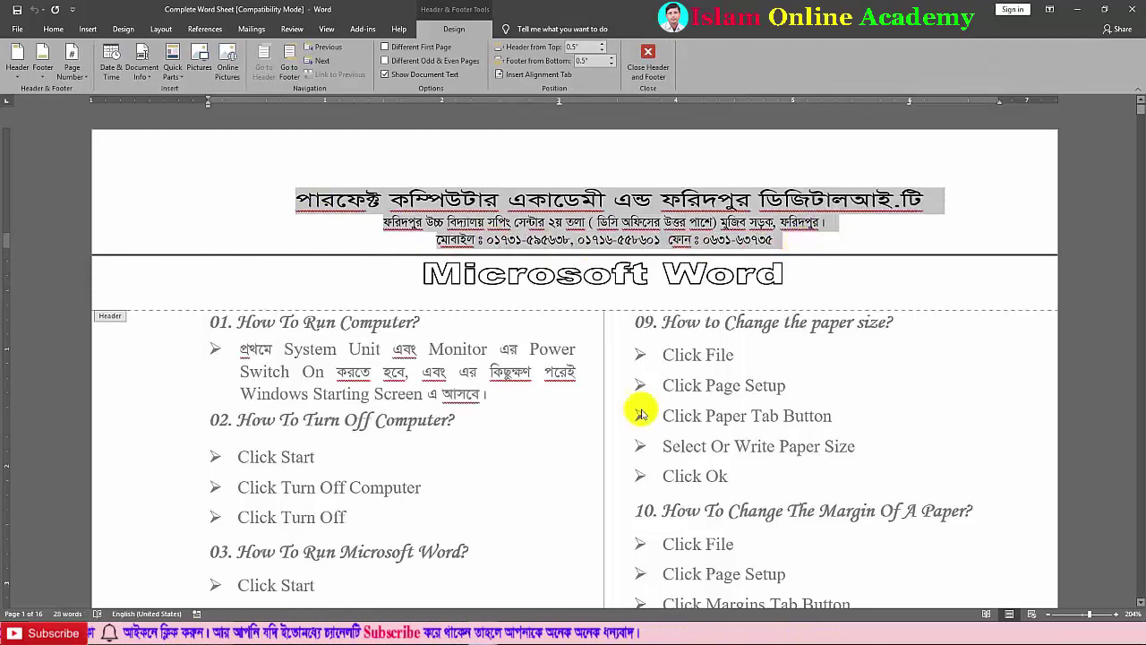
{"action": "mouse_move", "coordinate": [482, 634]}
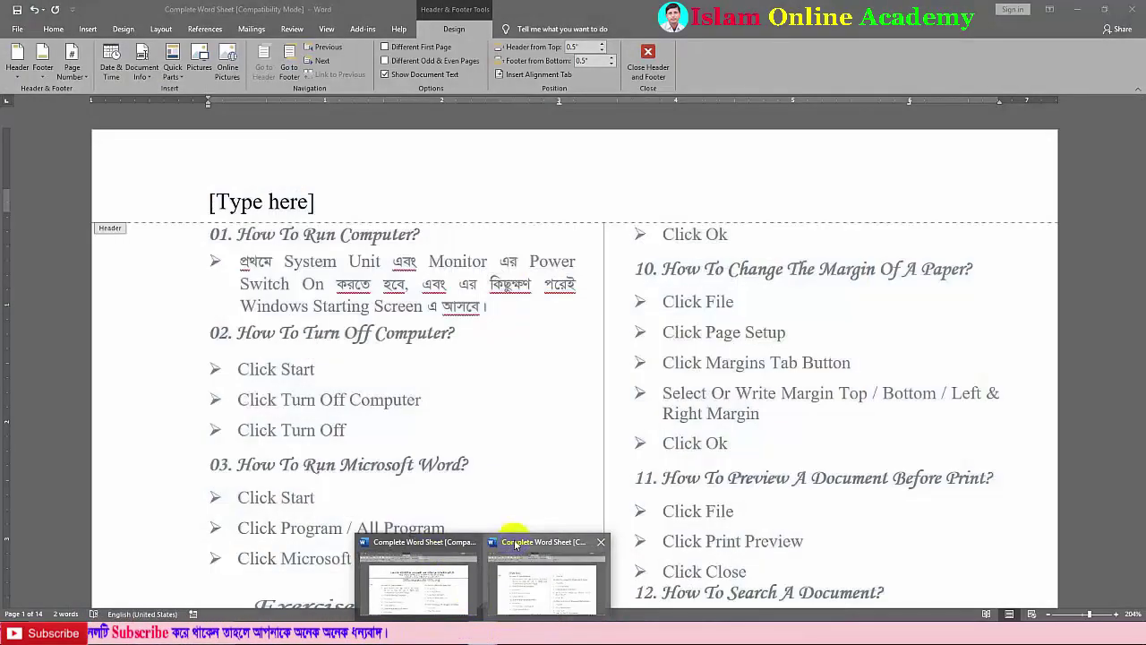
{"action": "left_click", "coordinate": [428, 547]}
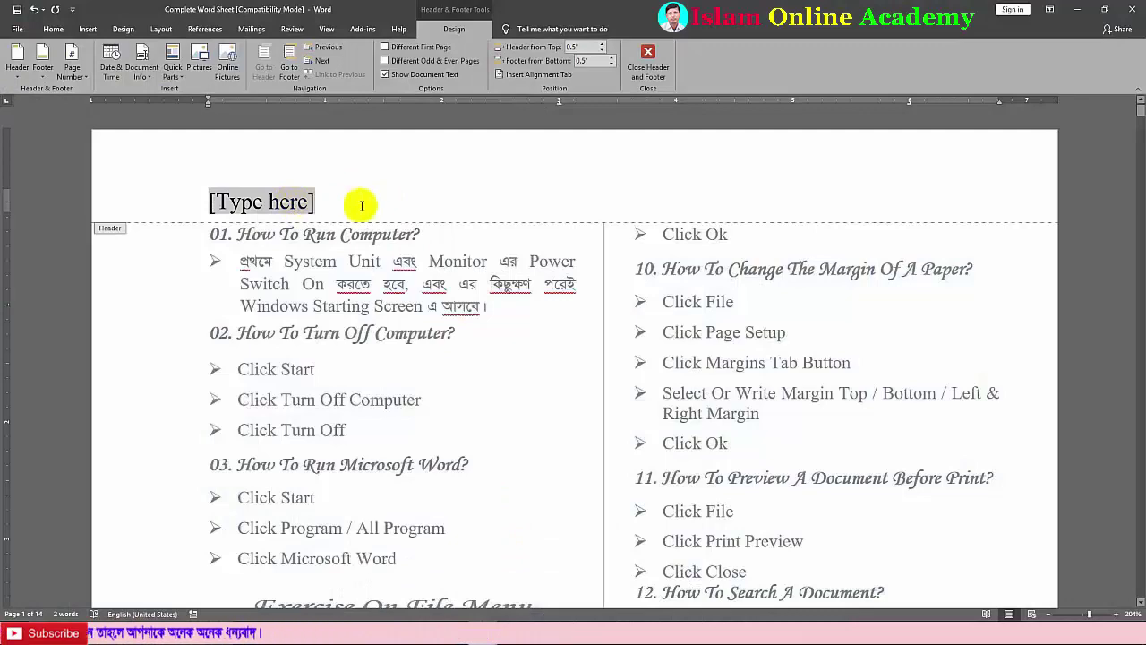
{"action": "key", "text": "ctrl+v"}
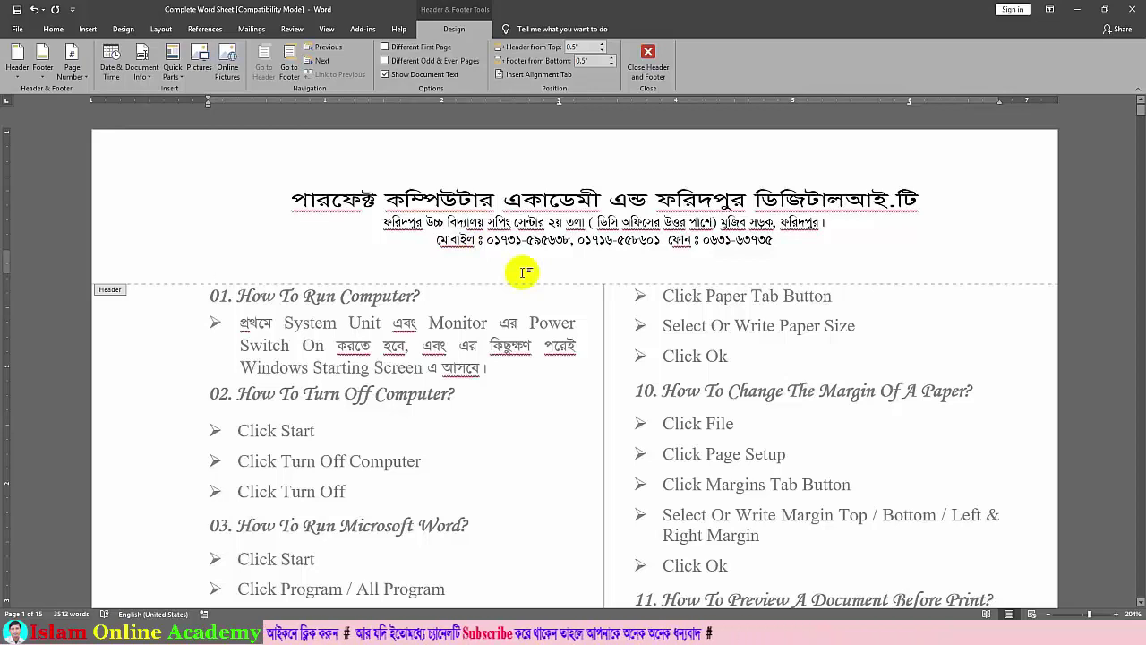
Step: Add a centred 'Microsoft Word' line beneath the contact numbers in the header
{"action": "type", "text": "Micro"}
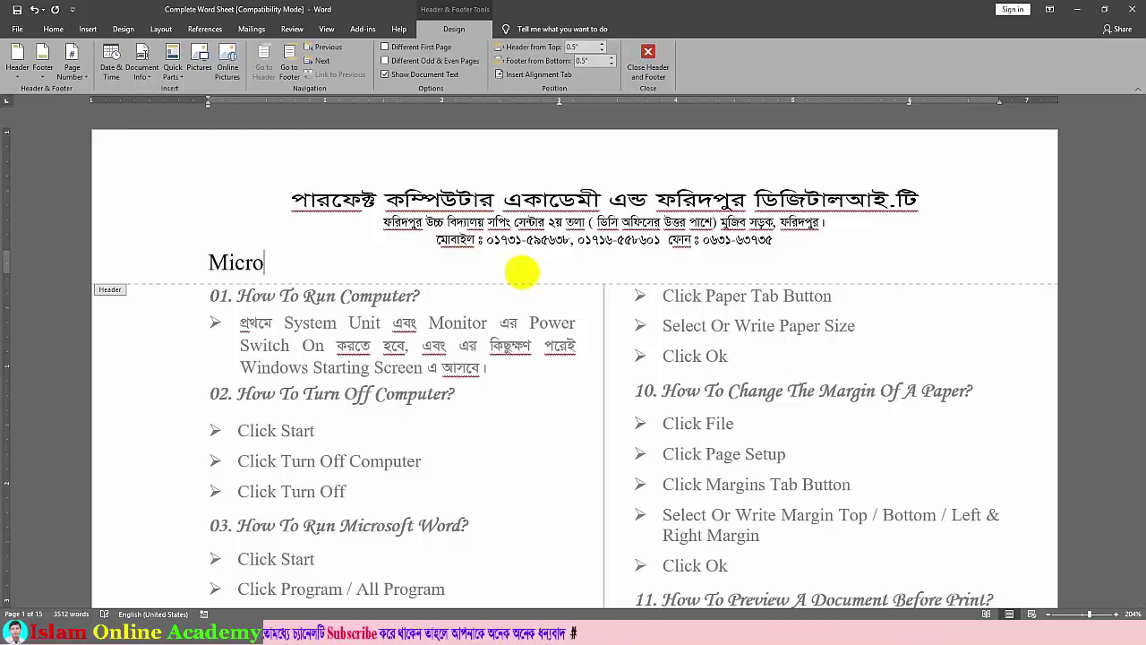
{"action": "type", "text": "soft "}
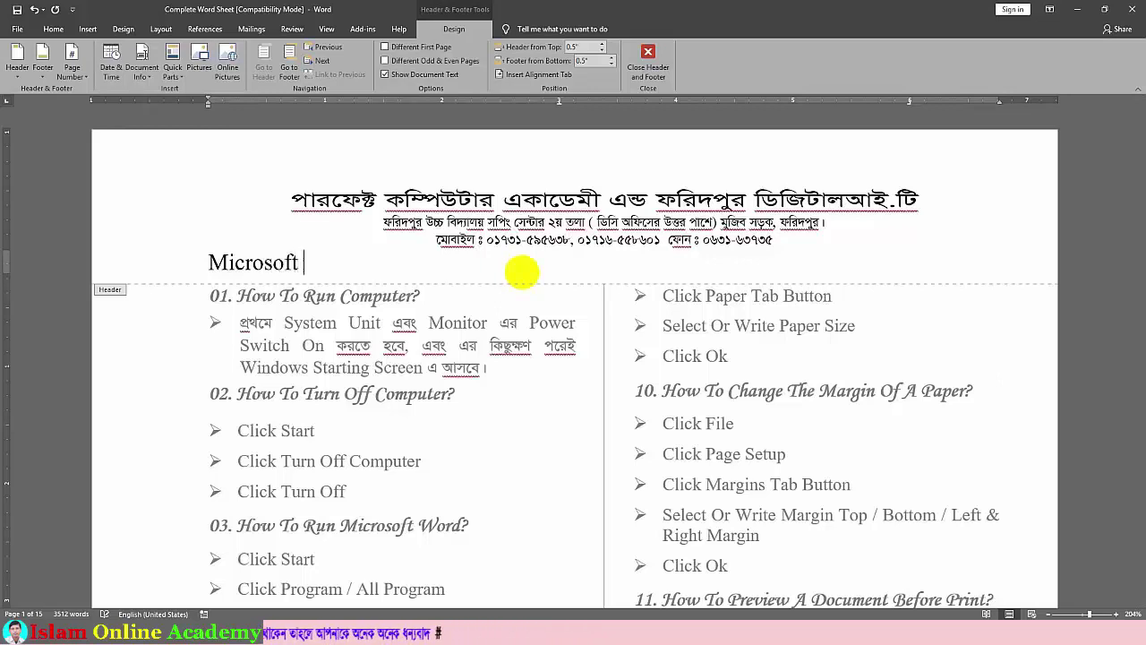
{"action": "type", "text": "Word"}
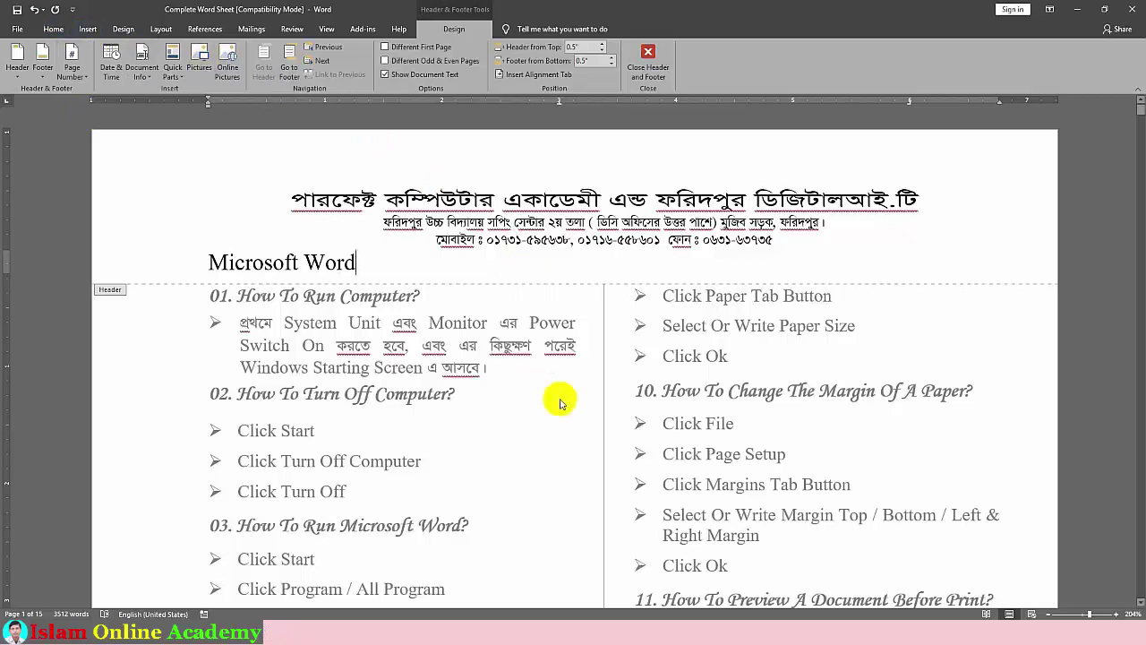
{"action": "key", "text": "ctrl+e"}
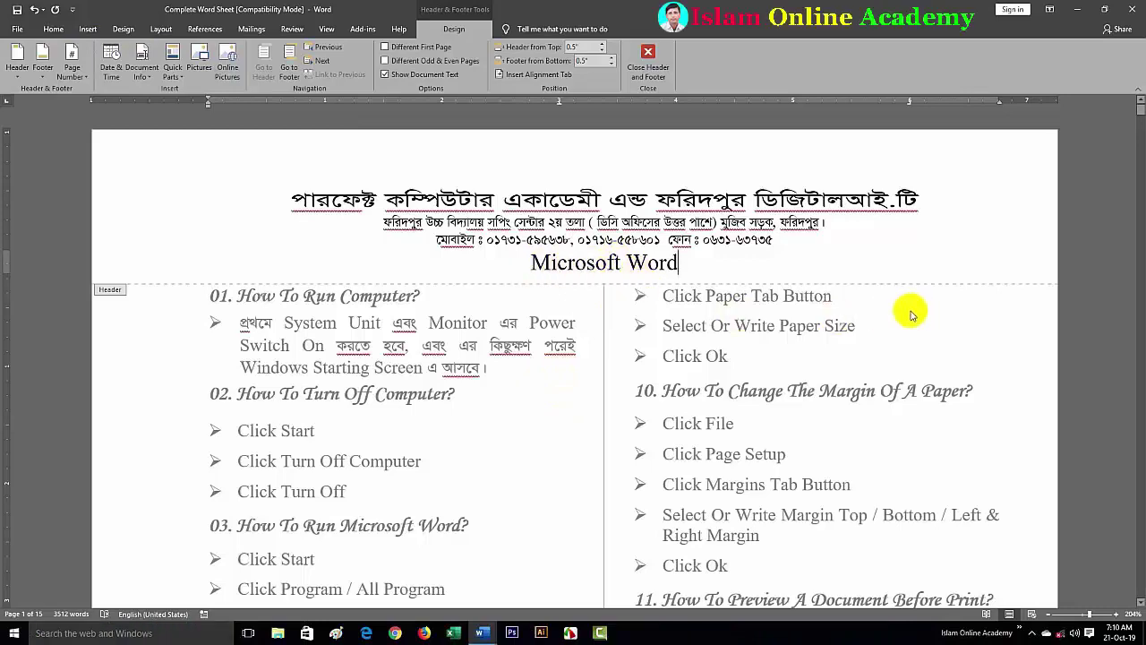
Step: Check the four-line heading on the following pages and close header and footer editing
{"action": "scroll", "coordinate": [750, 307], "scroll_direction": "down", "scroll_amount": 10}
{"action": "scroll", "coordinate": [734, 296], "scroll_direction": "down", "scroll_amount": 5}
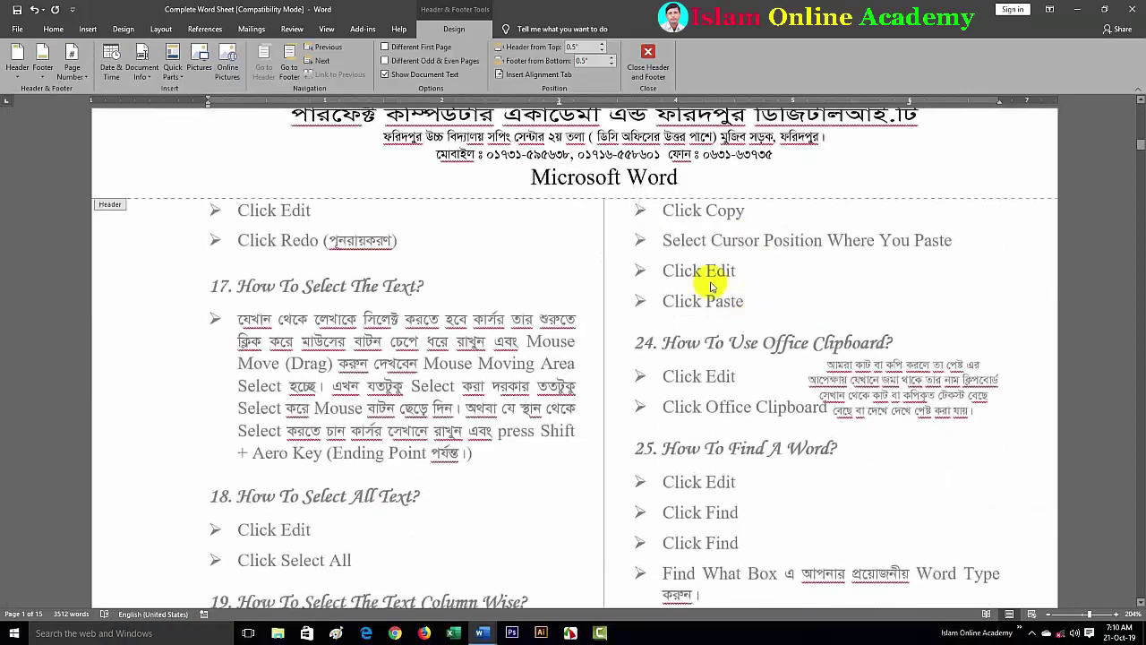
{"action": "scroll", "coordinate": [591, 260], "scroll_direction": "down", "scroll_amount": 10}
{"action": "scroll", "coordinate": [603, 303], "scroll_direction": "up", "scroll_amount": 15}
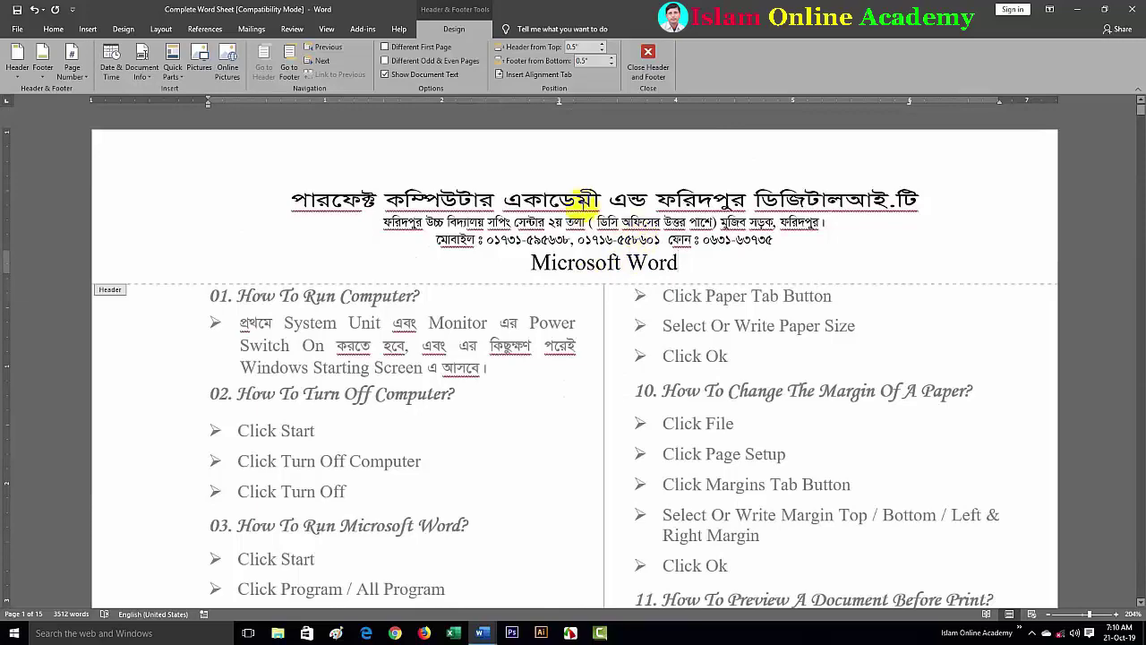
{"action": "left_click", "coordinate": [652, 68]}
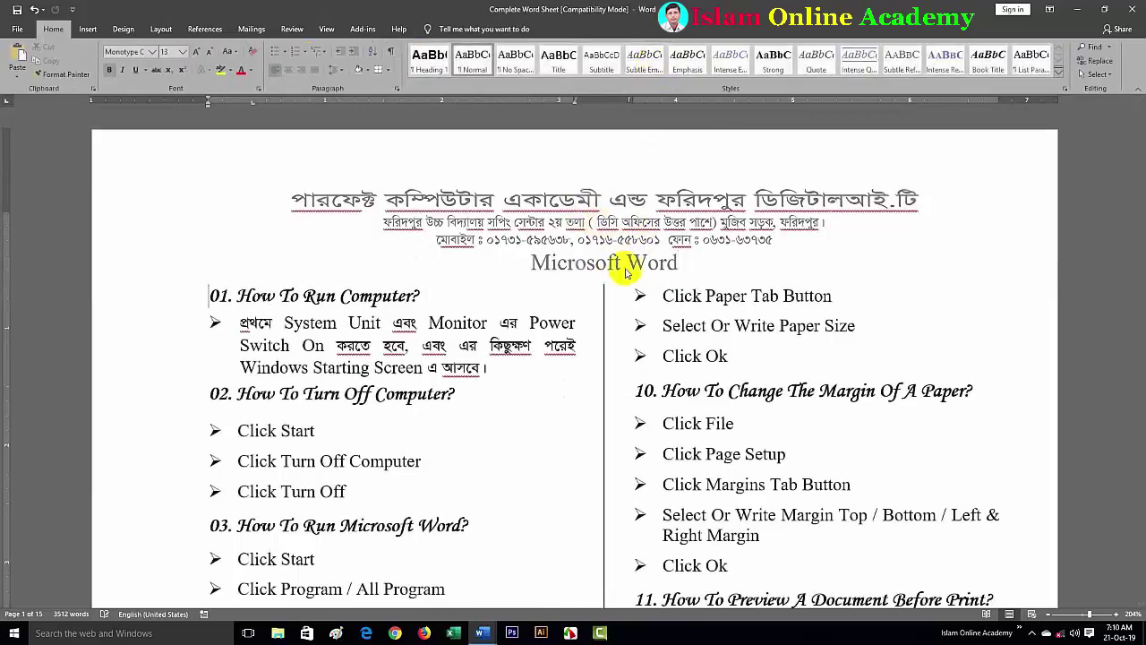
{"action": "scroll", "coordinate": [596, 341], "scroll_direction": "down", "scroll_amount": 20}
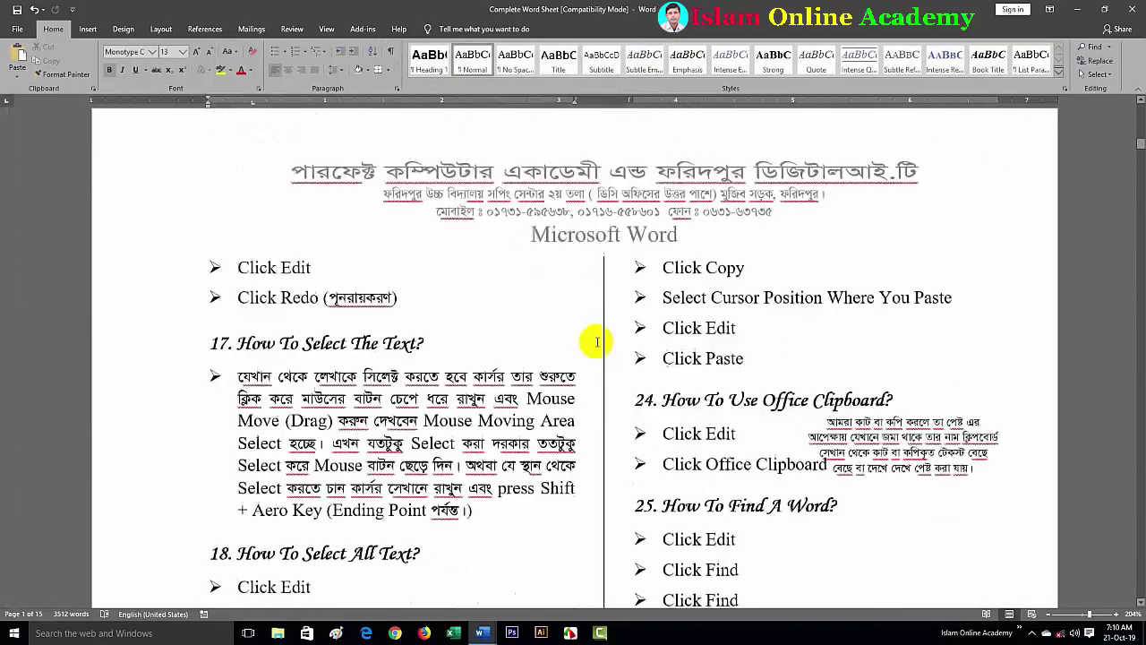
{"action": "scroll", "coordinate": [596, 341], "scroll_direction": "up", "scroll_amount": 12}
{"action": "scroll", "coordinate": [532, 417], "scroll_direction": "down", "scroll_amount": 10}
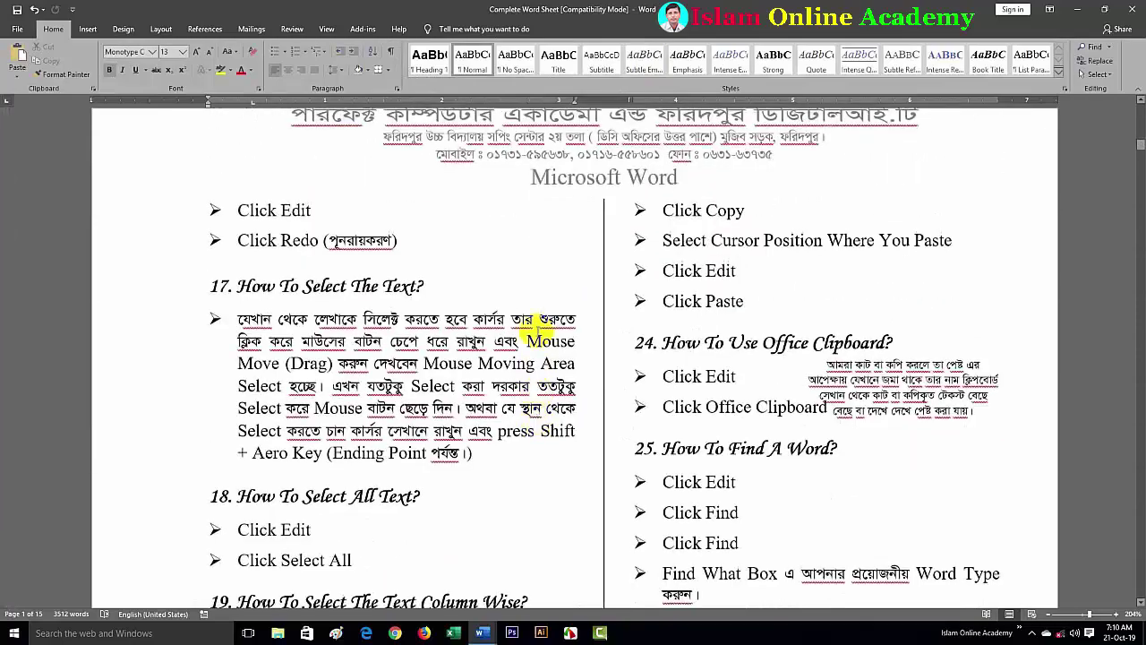
{"action": "scroll", "coordinate": [590, 334], "scroll_direction": "up", "scroll_amount": 15}
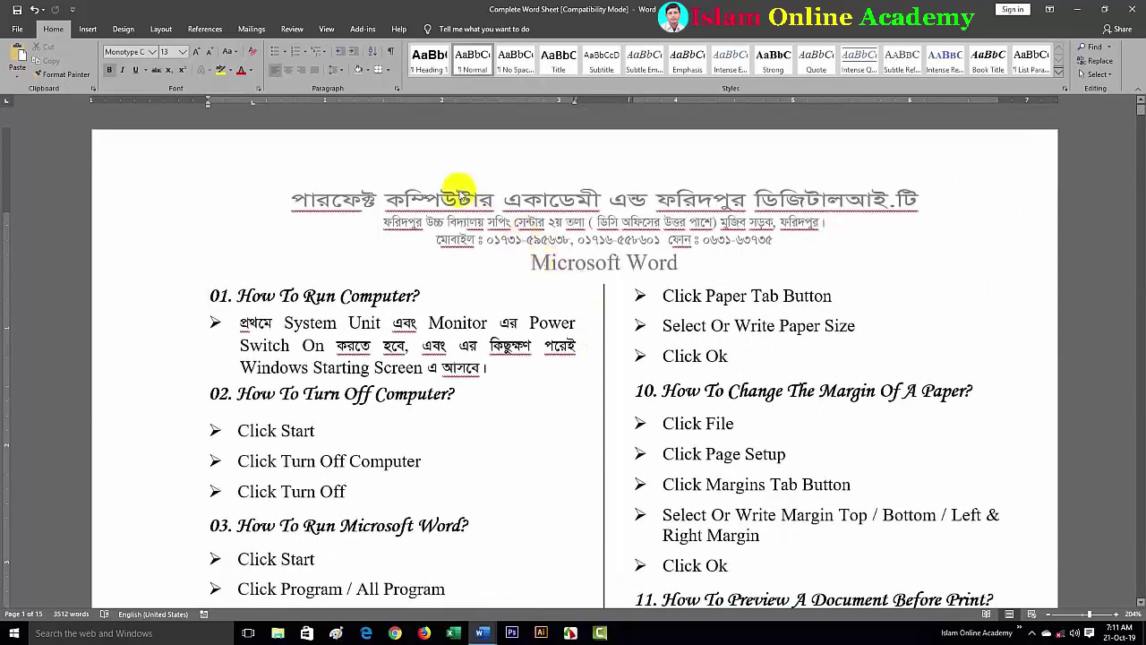
{"action": "left_click", "coordinate": [88, 30]}
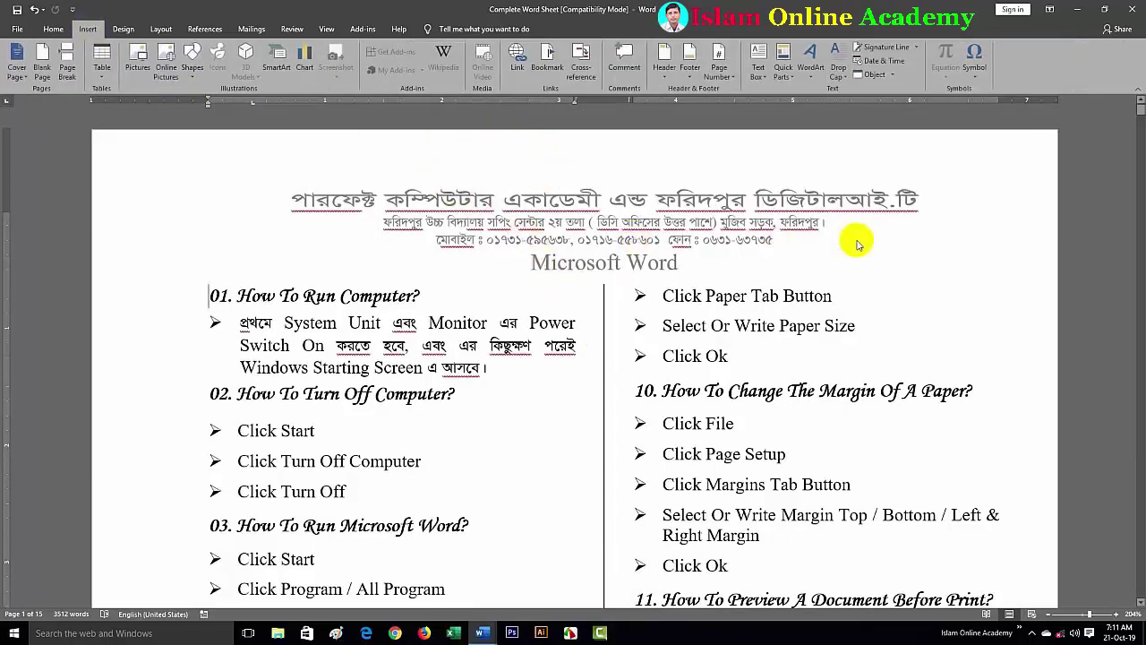
{"action": "left_click", "coordinate": [627, 228]}
{"action": "double_click", "coordinate": [627, 228]}
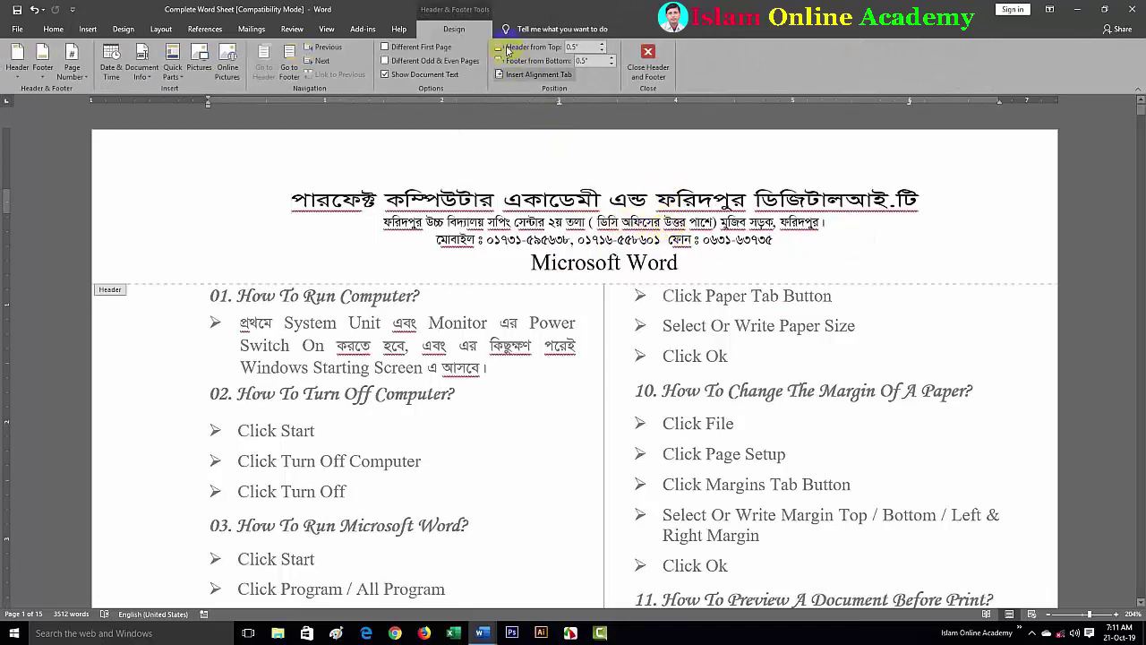
{"action": "left_click", "coordinate": [18, 79]}
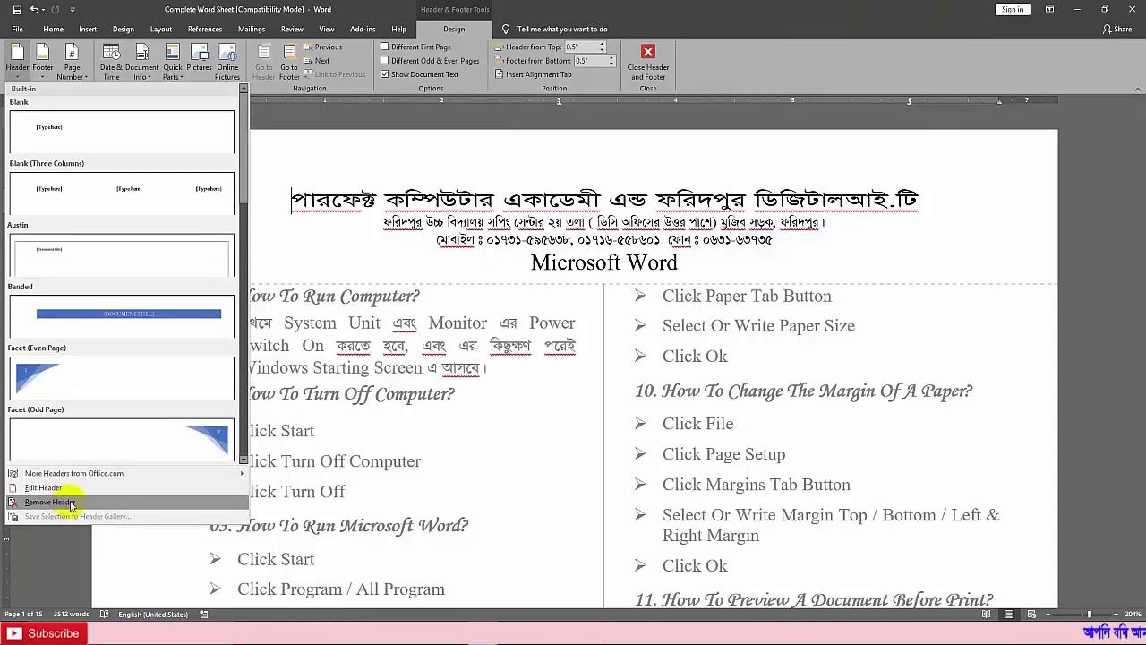
{"action": "double_click", "coordinate": [649, 295]}
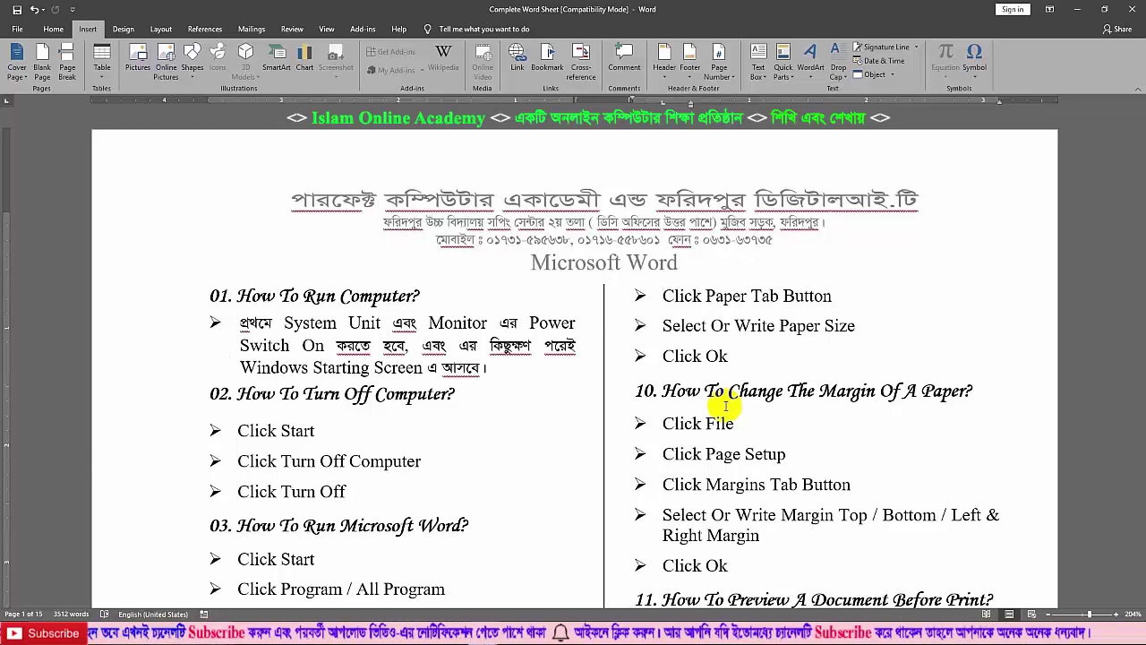
Step: Add an Accent Bar 2 page number reading '1 | Page' at the bottom right
{"action": "left_click", "coordinate": [734, 83]}
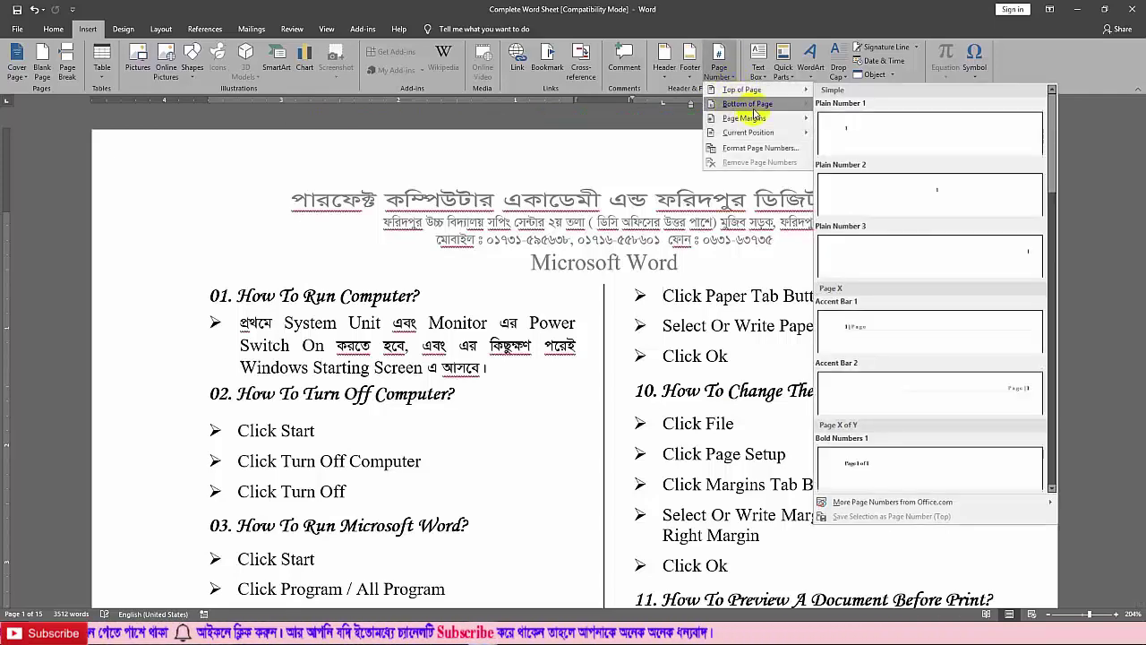
{"action": "mouse_move", "coordinate": [748, 106]}
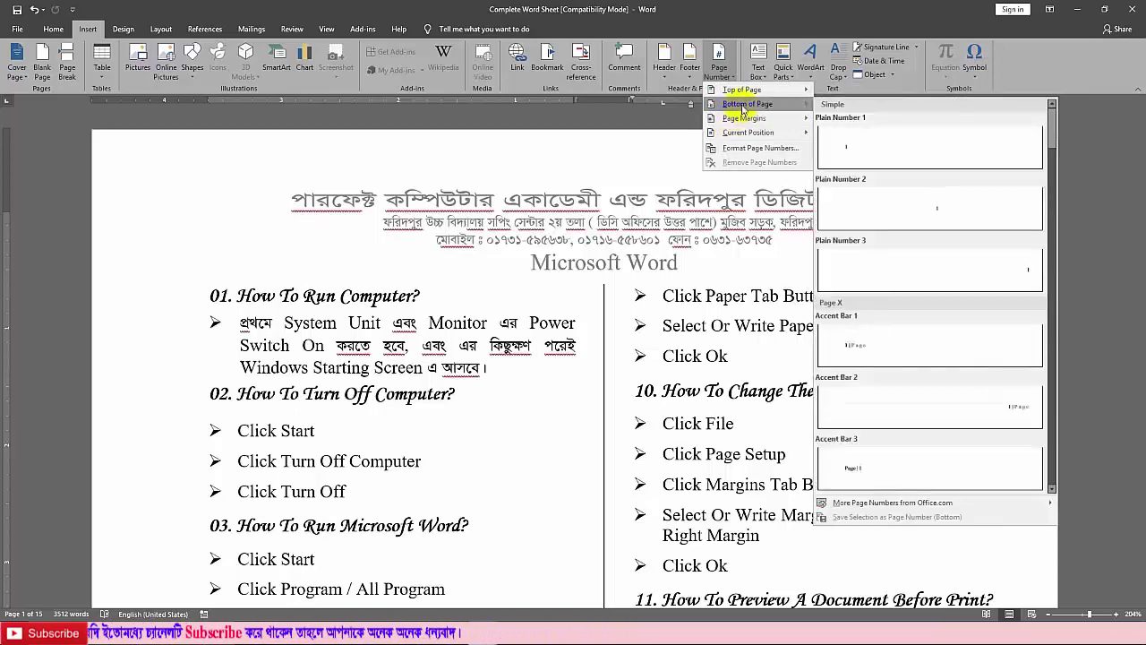
{"action": "left_click", "coordinate": [999, 410]}
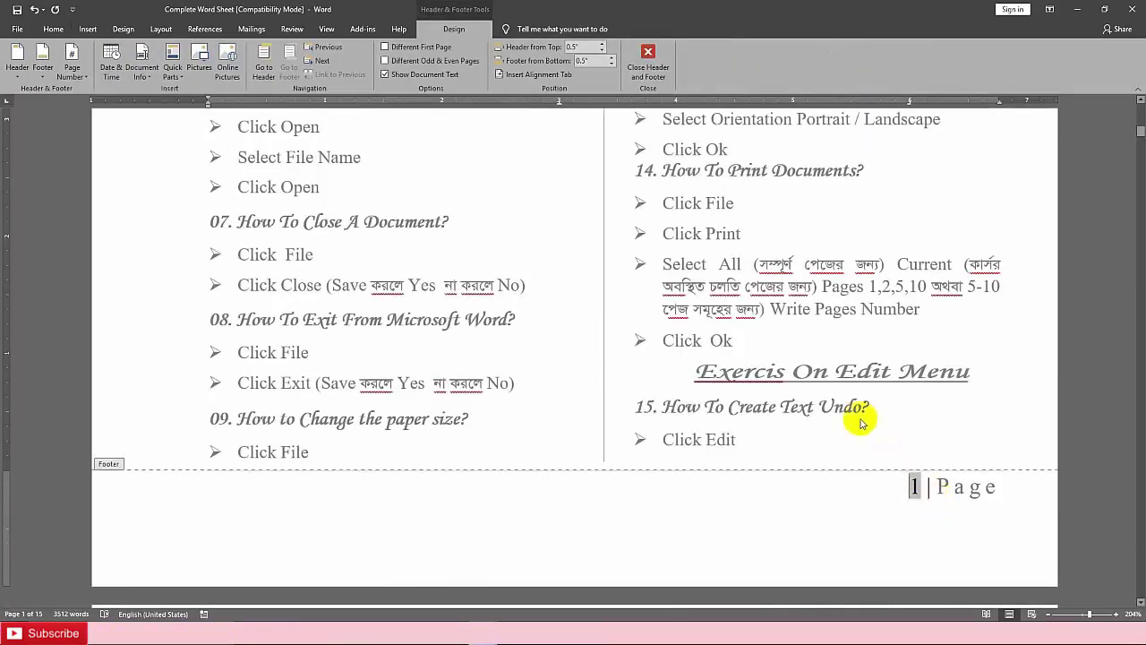
{"action": "scroll", "coordinate": [931, 430], "scroll_direction": "down", "scroll_amount": 10}
{"action": "scroll", "coordinate": [932, 430], "scroll_direction": "up", "scroll_amount": 15}
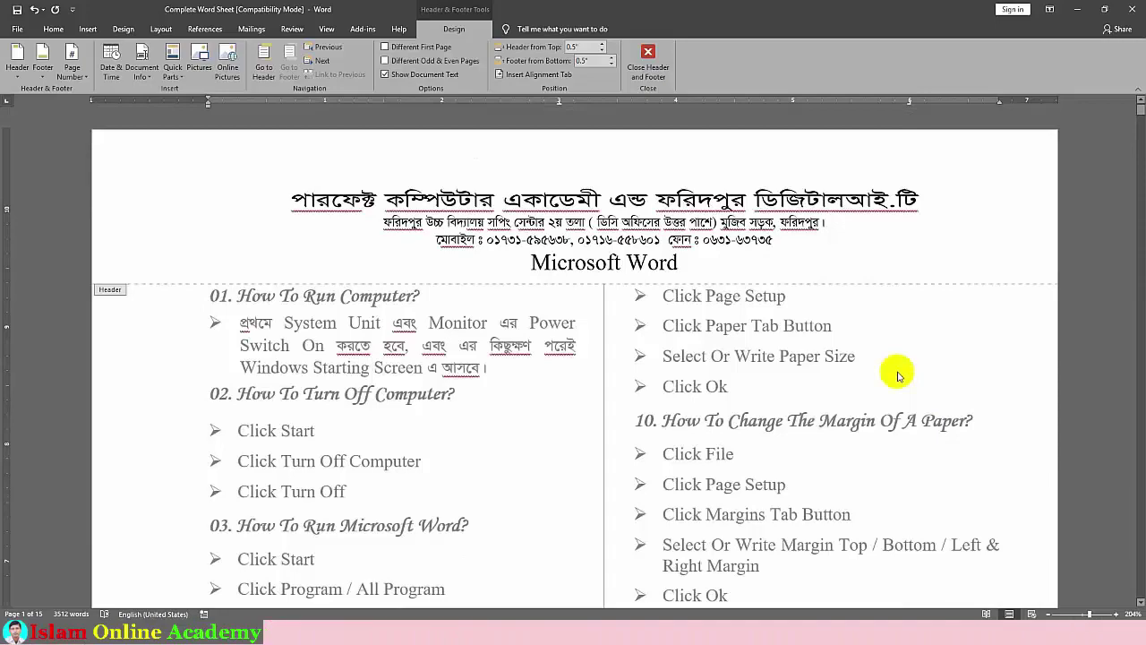
{"action": "scroll", "coordinate": [898, 375], "scroll_direction": "down", "scroll_amount": 20}
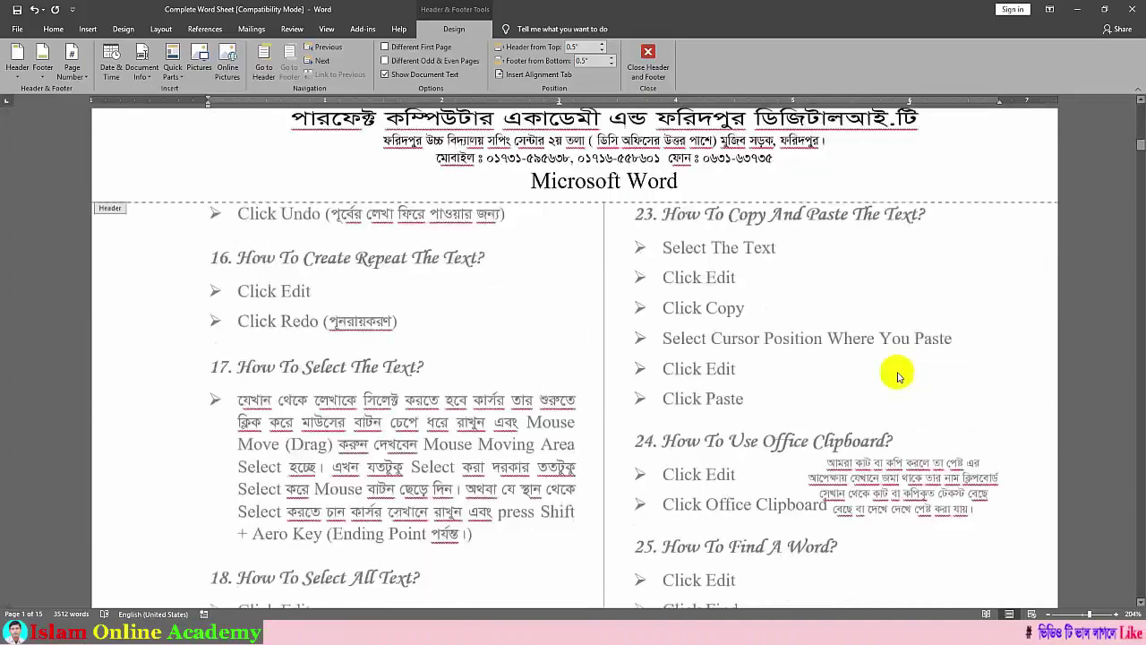
{"action": "scroll", "coordinate": [898, 375], "scroll_direction": "up", "scroll_amount": 20}
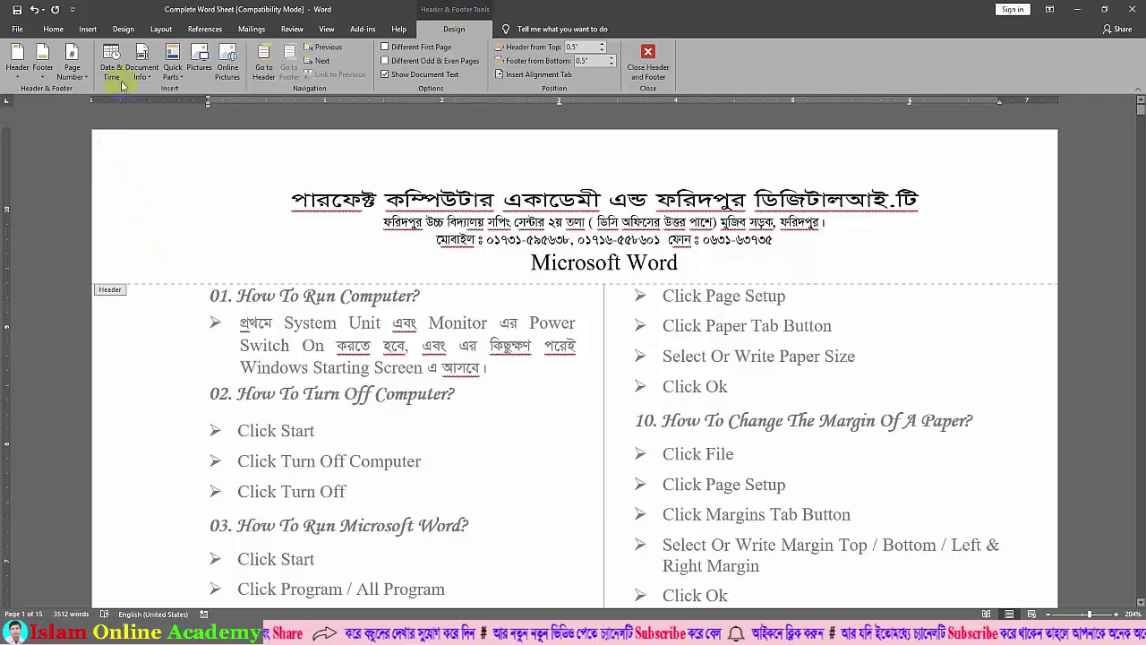
{"action": "scroll", "coordinate": [467, 380], "scroll_direction": "down", "scroll_amount": 10}
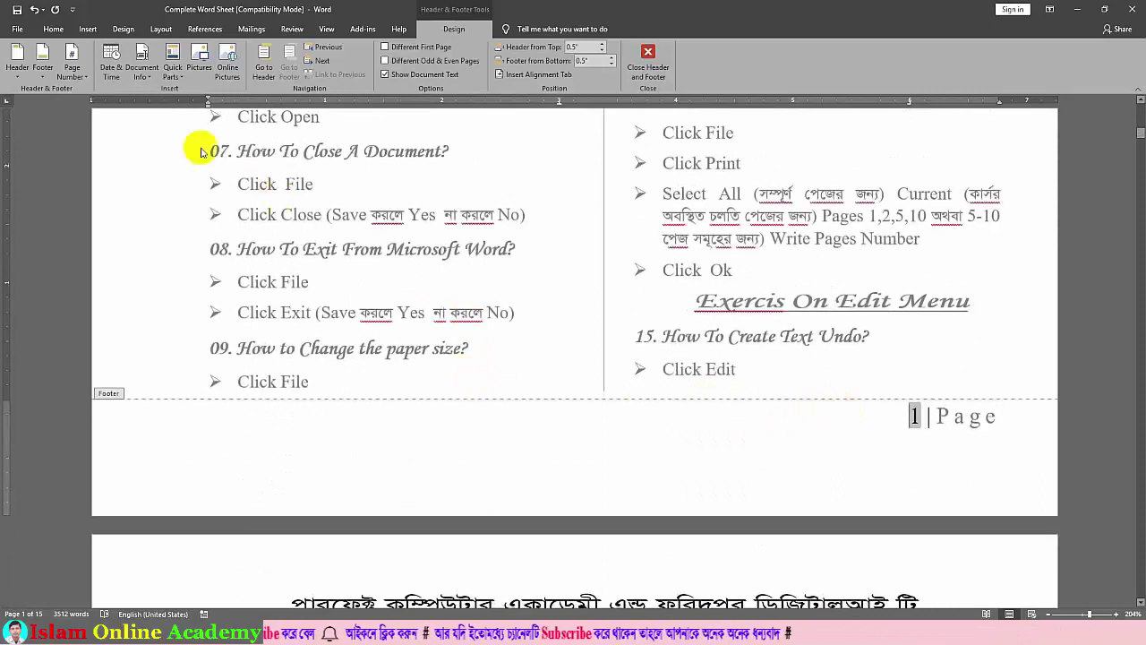
Step: Insert the date in 21-Oct-2019 format into the footer before the page number
{"action": "left_click", "coordinate": [111, 68]}
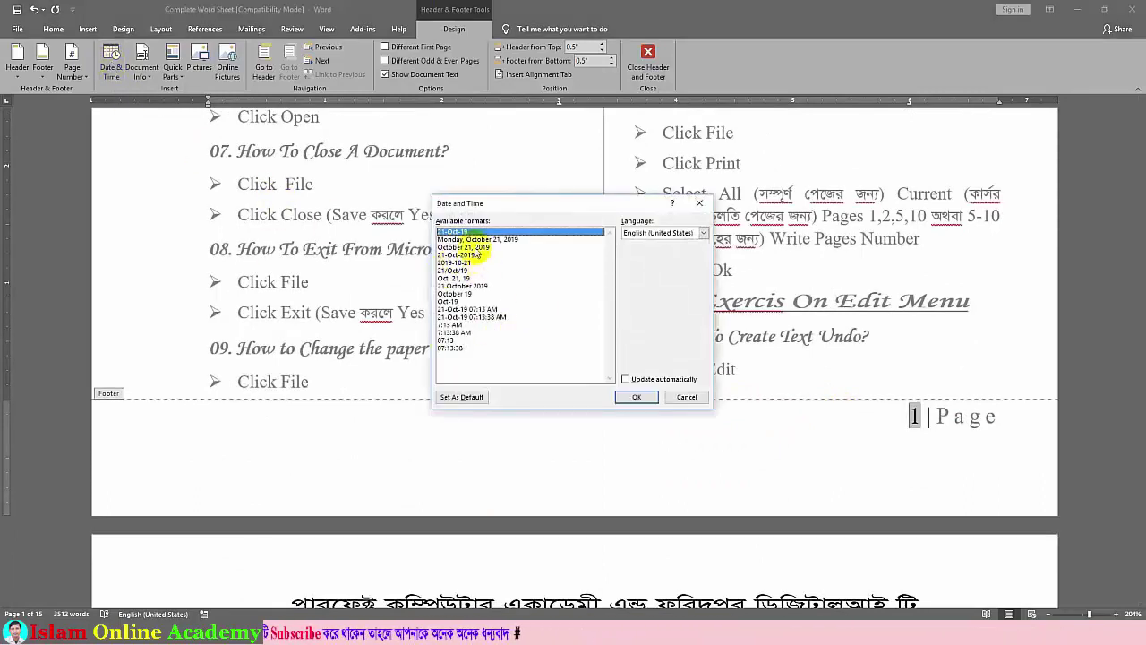
{"action": "left_click", "coordinate": [458, 255]}
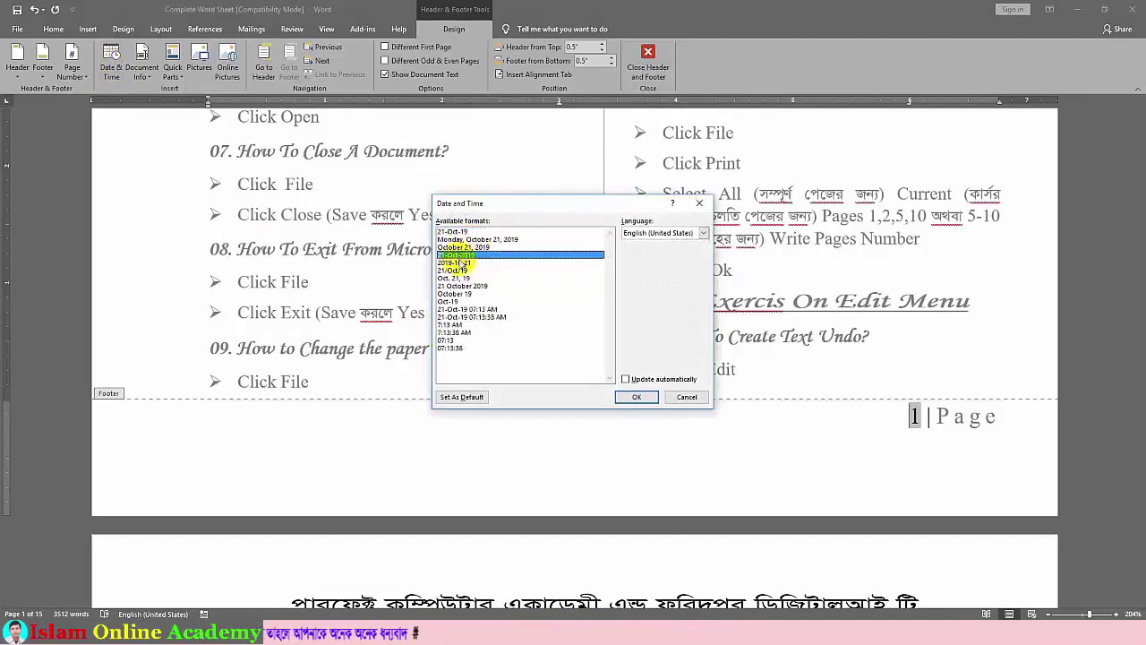
{"action": "left_click", "coordinate": [630, 399]}
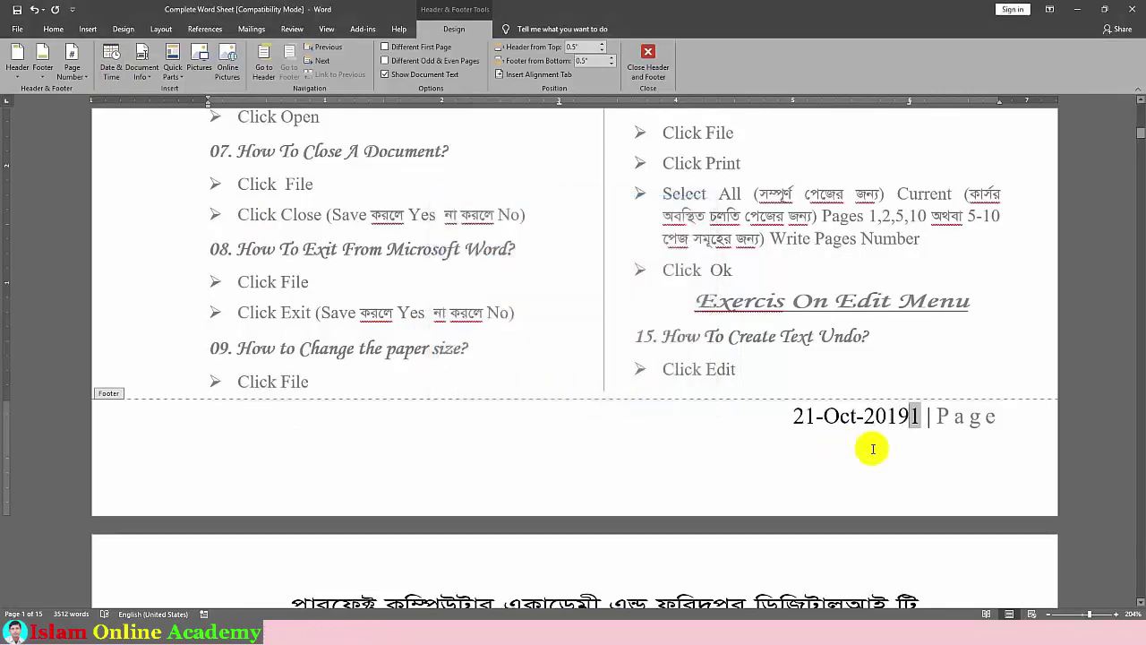
Step: Replace the footer date with the document's full file path field
{"action": "key", "text": "ctrl+z"}
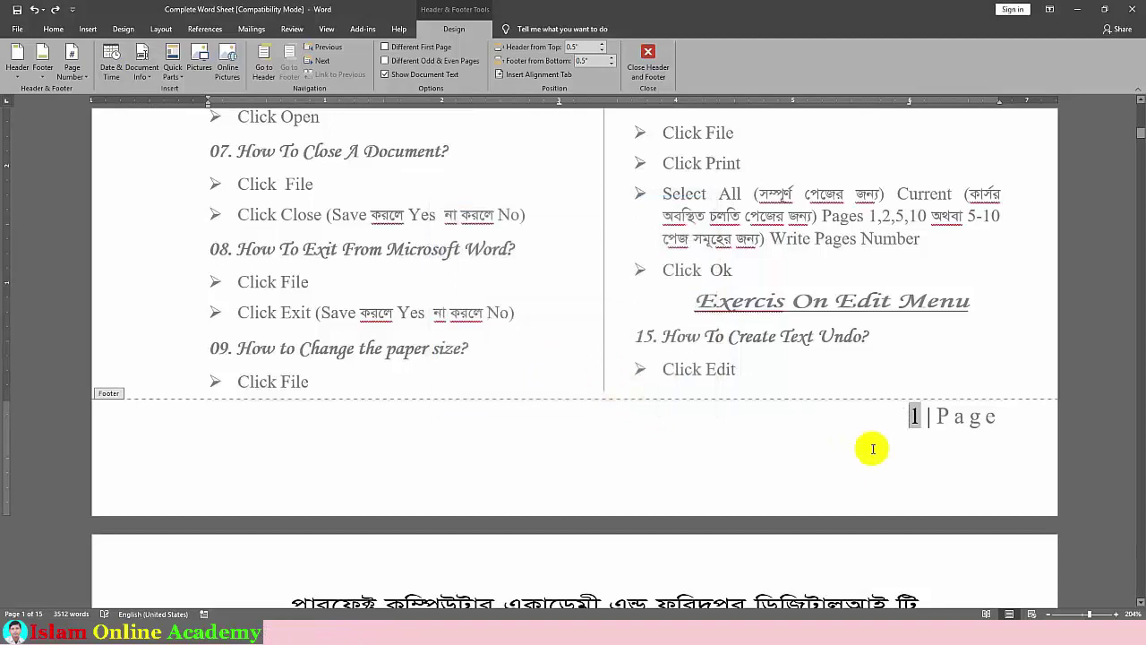
{"action": "left_click", "coordinate": [149, 80]}
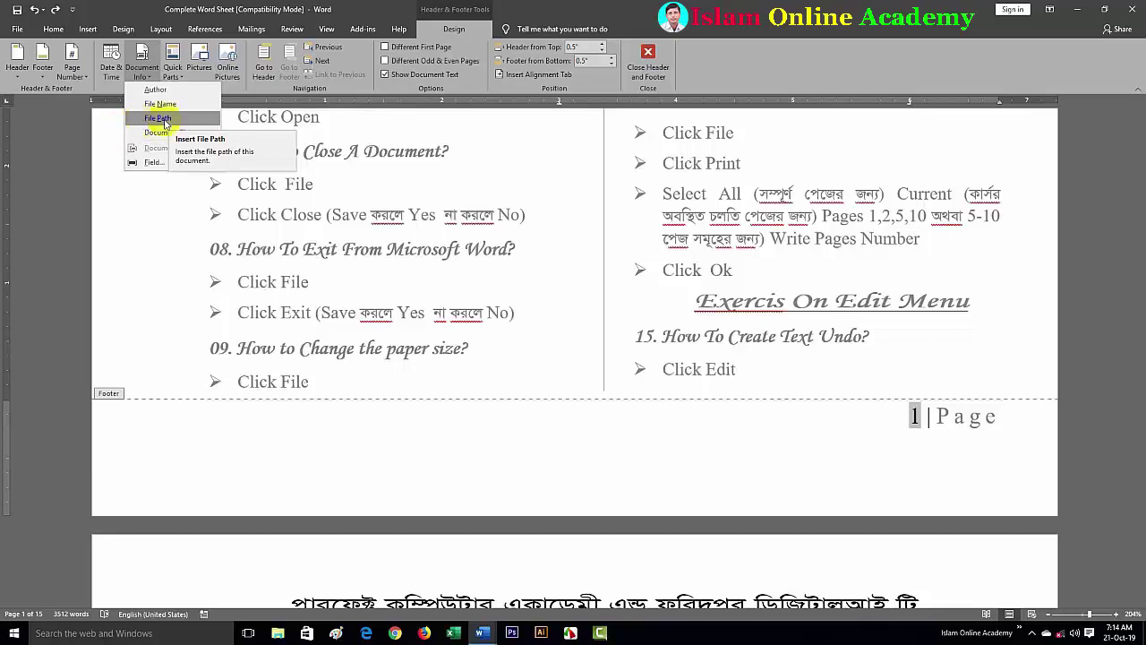
{"action": "left_click", "coordinate": [165, 124]}
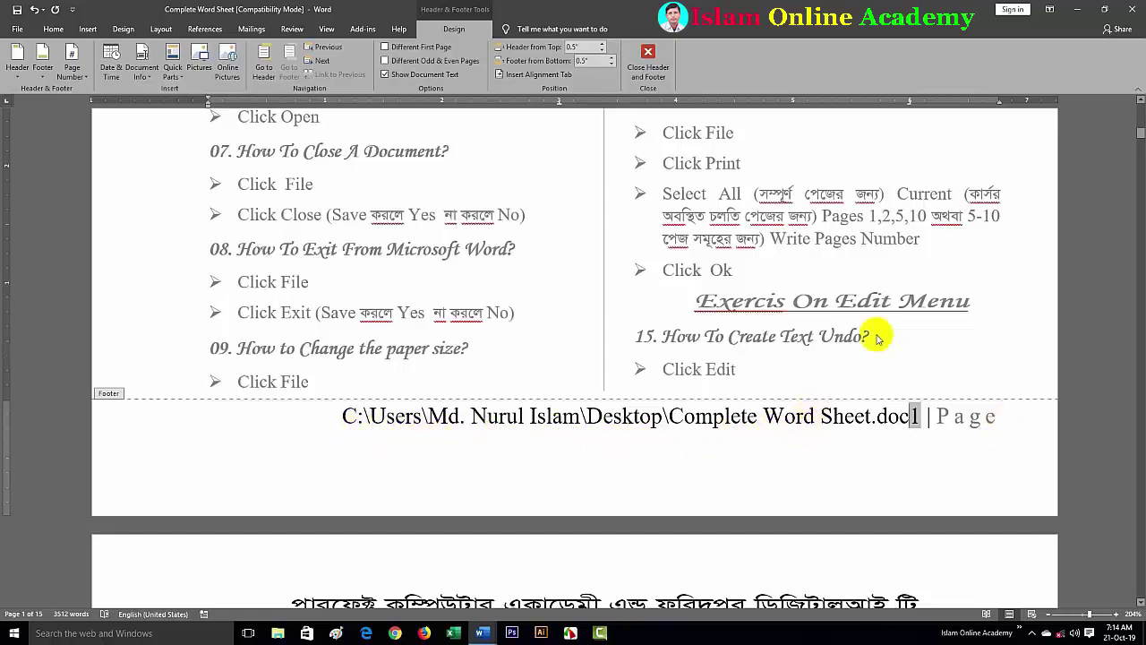
{"action": "key", "text": "ctrl+Home"}
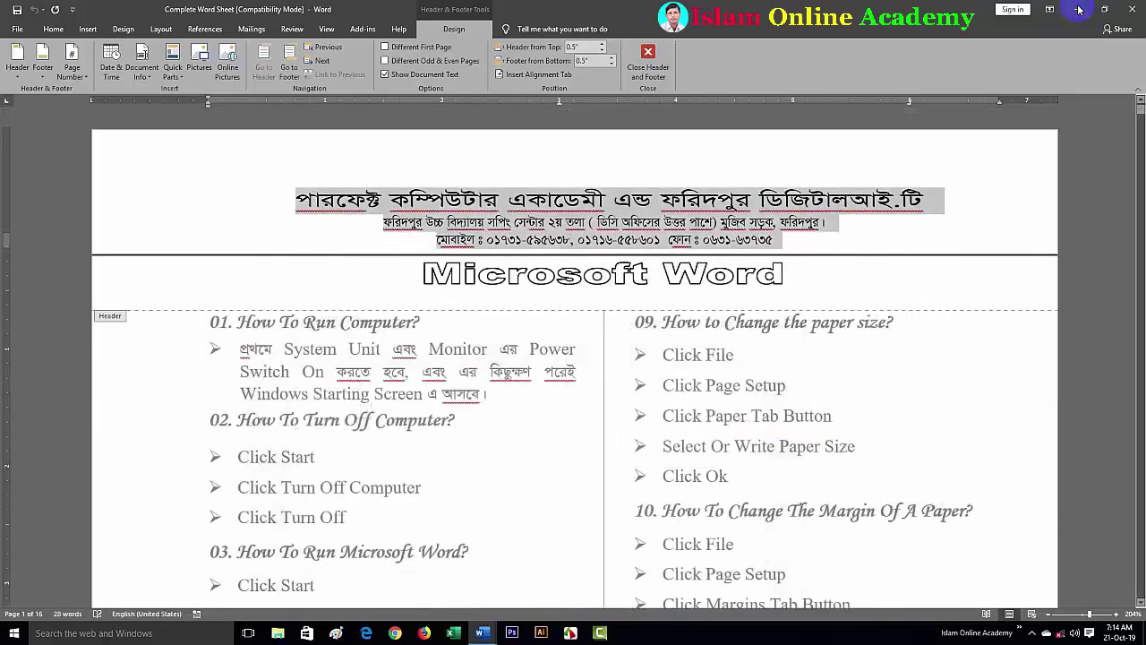
Step: Minimize Word, restore the Complete Word Sheet window, and place the cursor in its footer
{"action": "left_click", "coordinate": [1074, 11]}
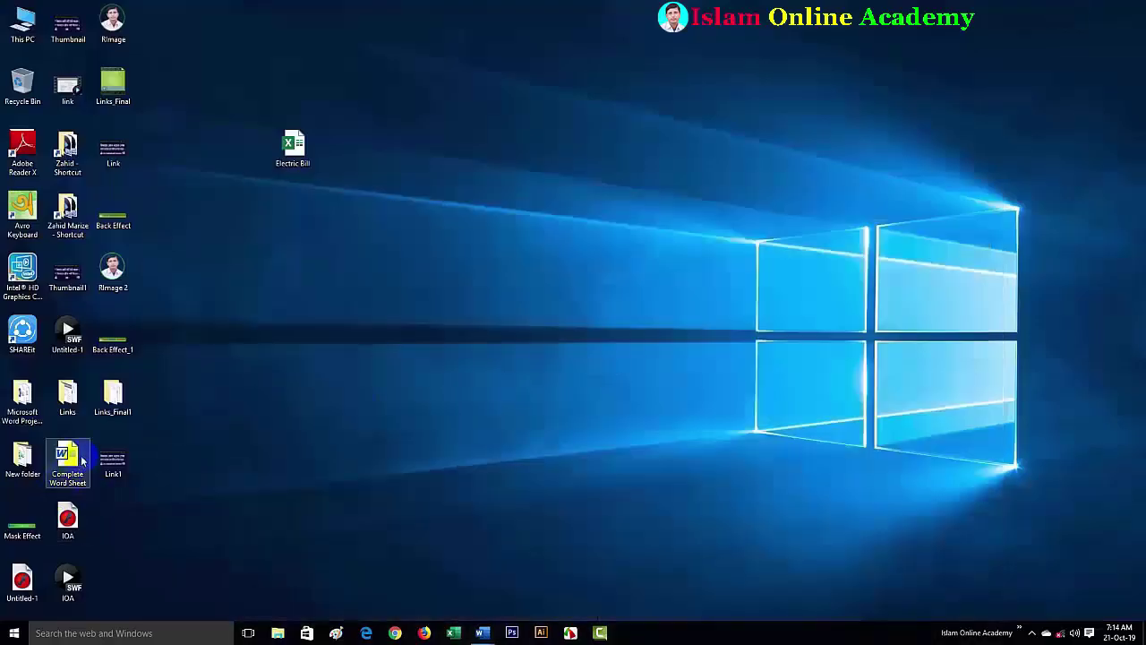
{"action": "mouse_move", "coordinate": [482, 626]}
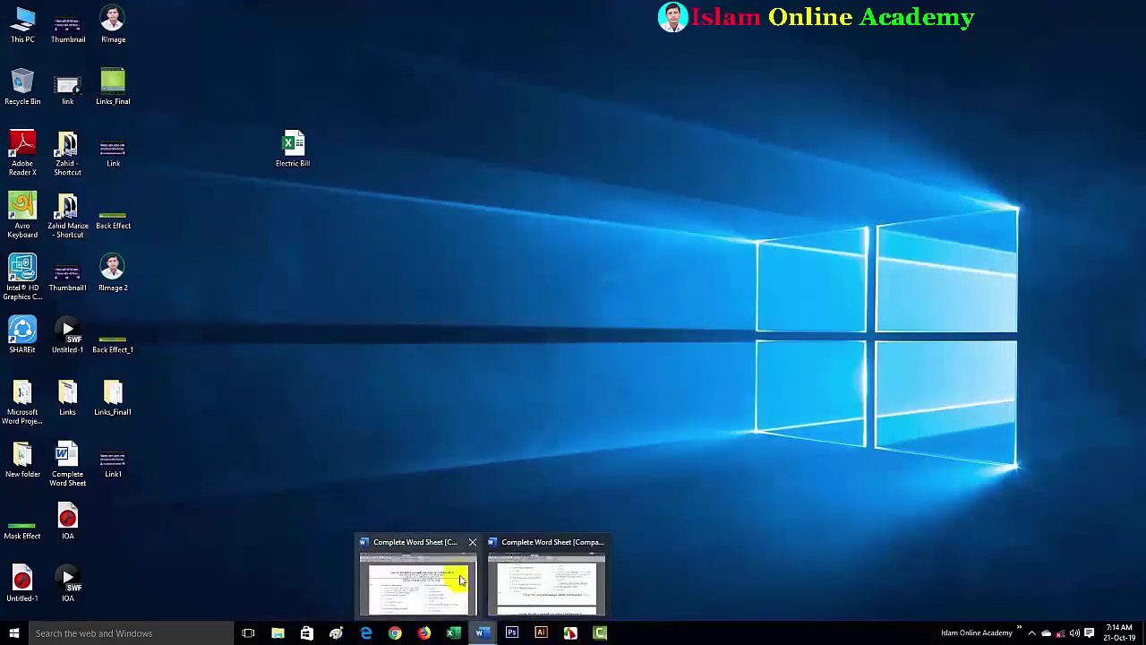
{"action": "mouse_move", "coordinate": [445, 550]}
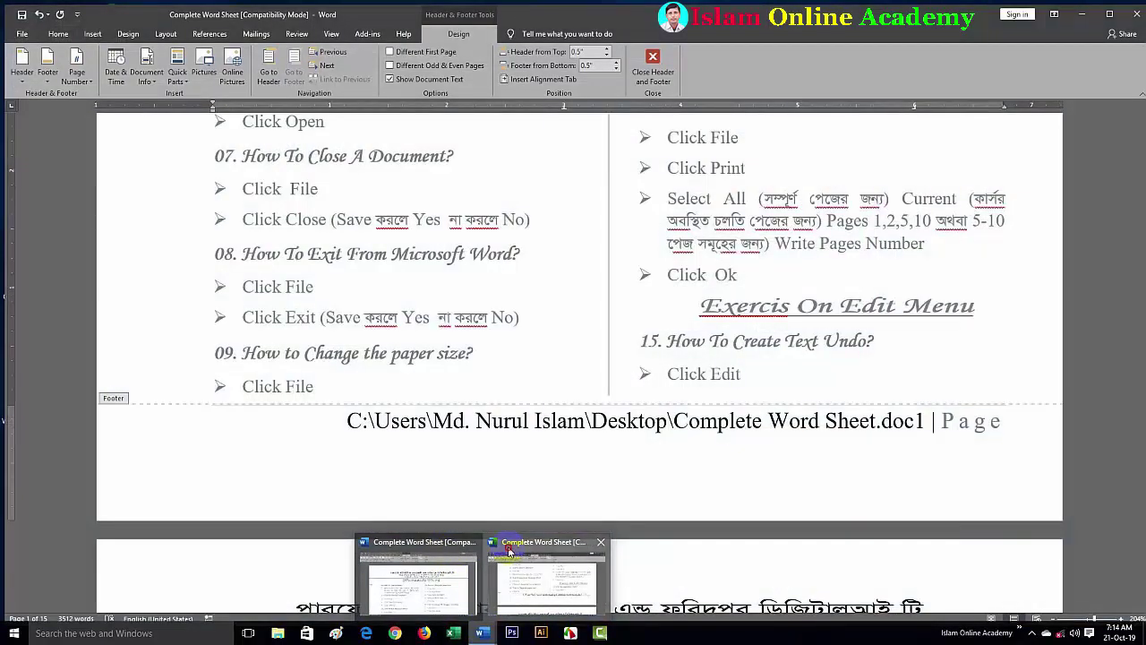
{"action": "left_click", "coordinate": [546, 550]}
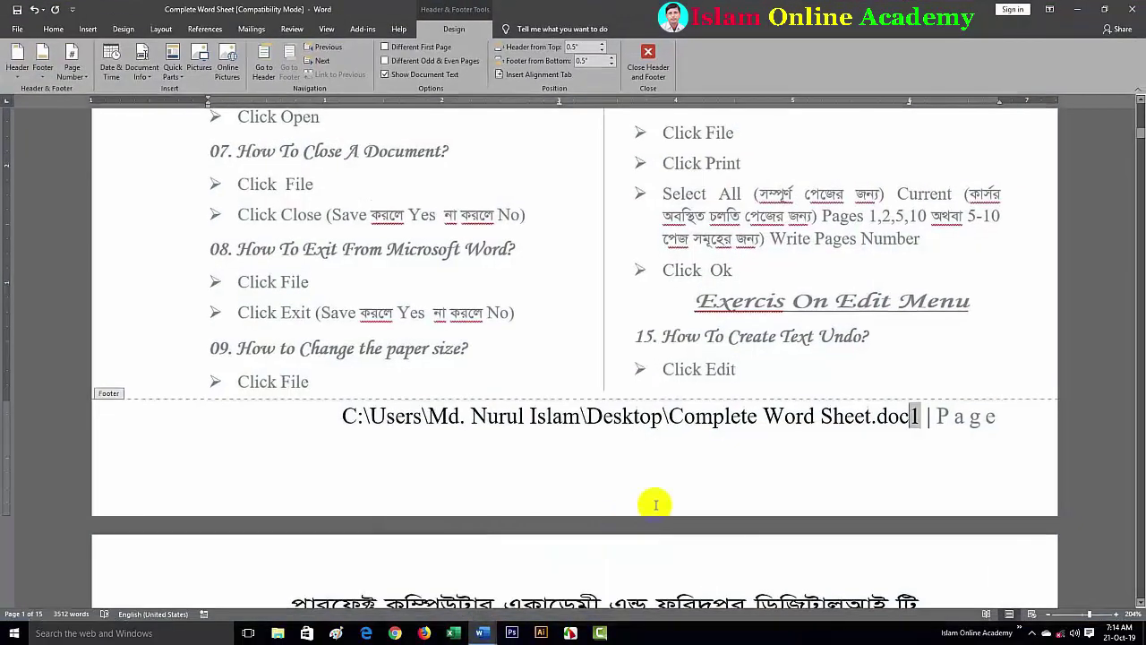
{"action": "left_click", "coordinate": [747, 449]}
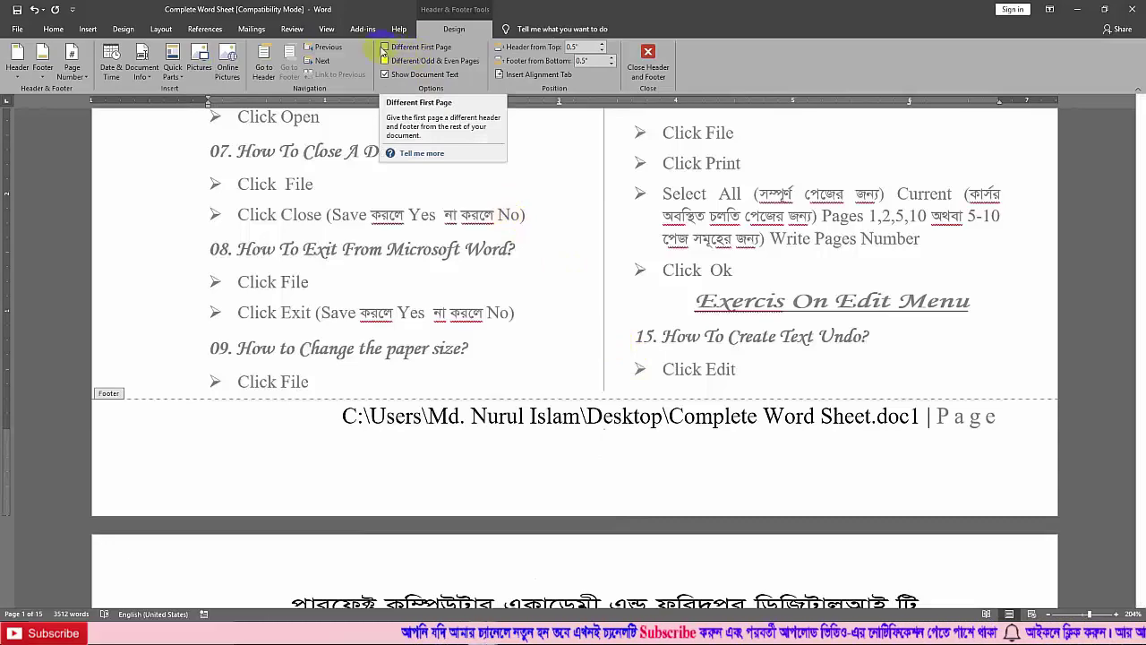
{"action": "left_click", "coordinate": [385, 46]}
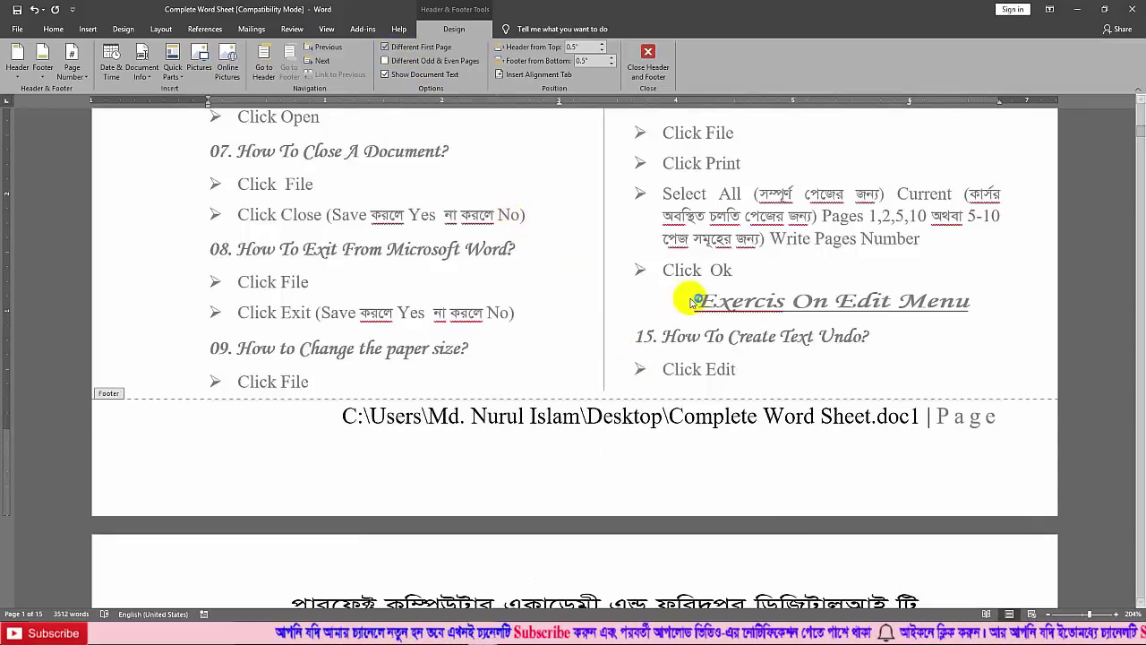
{"action": "scroll", "coordinate": [681, 295], "scroll_direction": "up", "scroll_amount": 4}
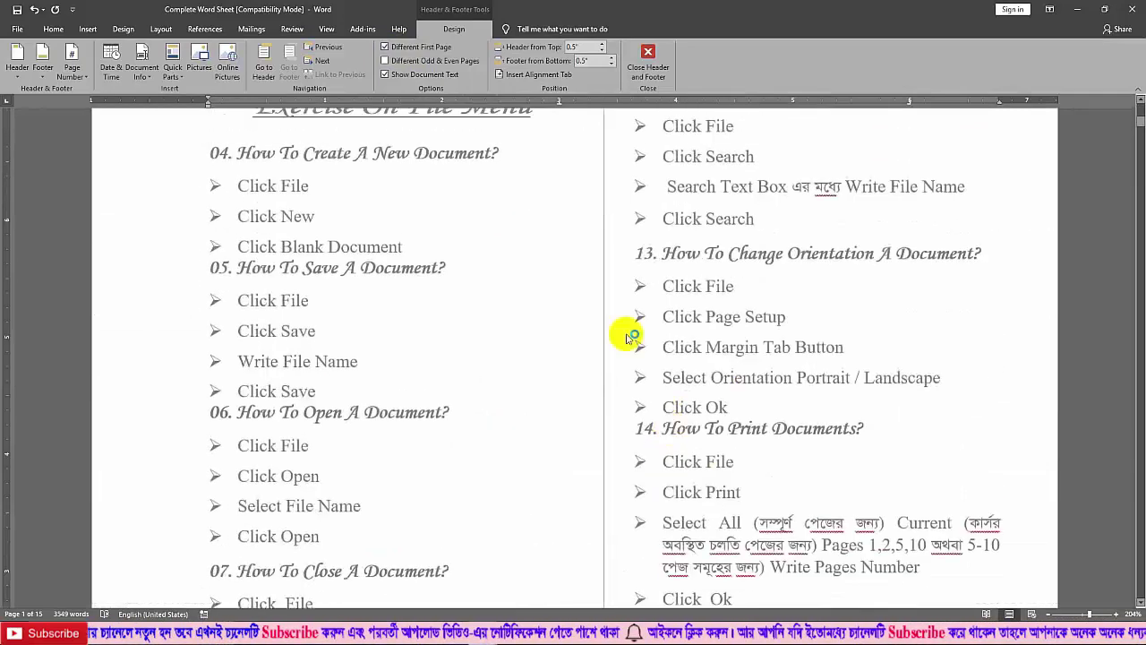
{"action": "left_click", "coordinate": [385, 47]}
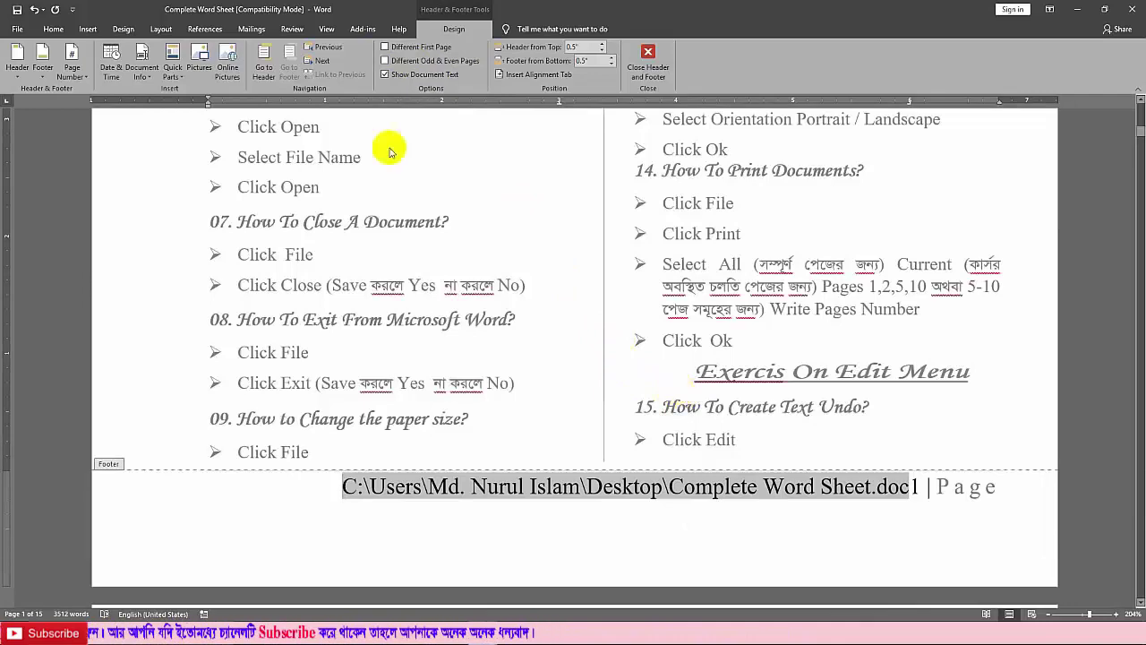
{"action": "scroll", "coordinate": [677, 309], "scroll_direction": "up", "scroll_amount": 10}
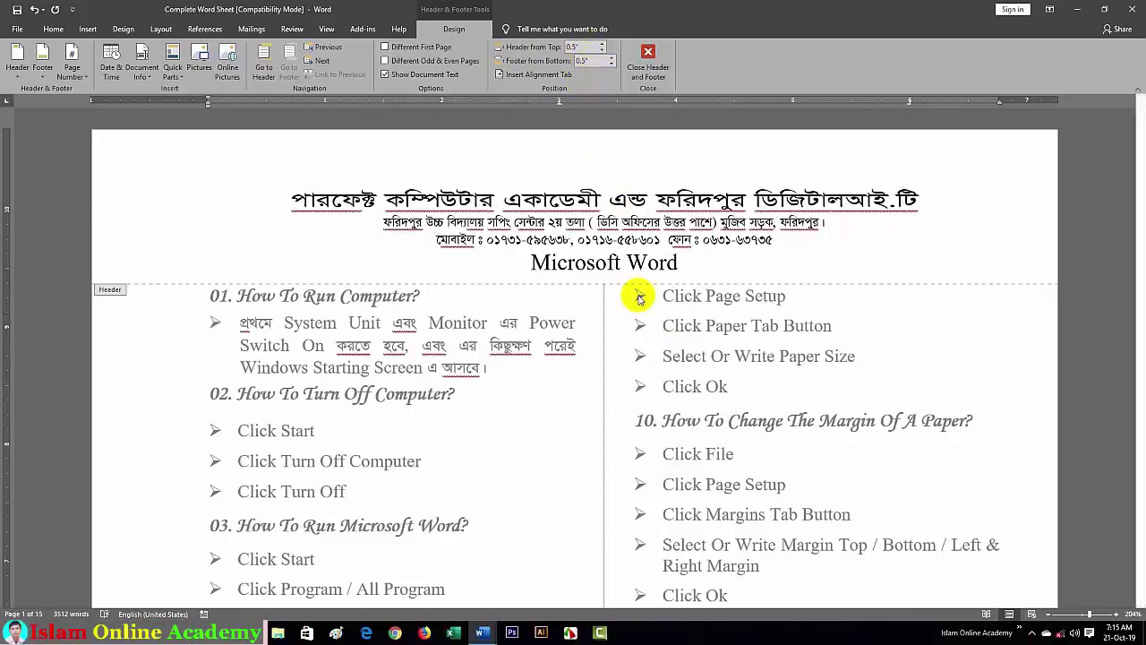
Step: Close header and footer editing and open the built-in Text Box design gallery
{"action": "left_click", "coordinate": [651, 67]}
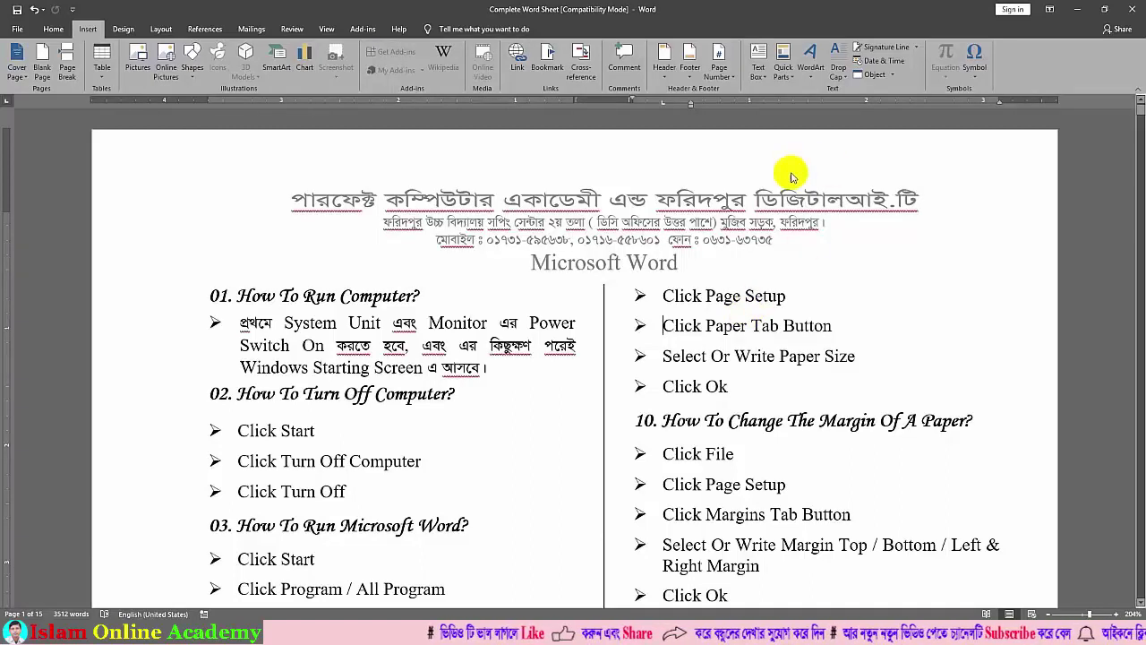
{"action": "left_click", "coordinate": [761, 76]}
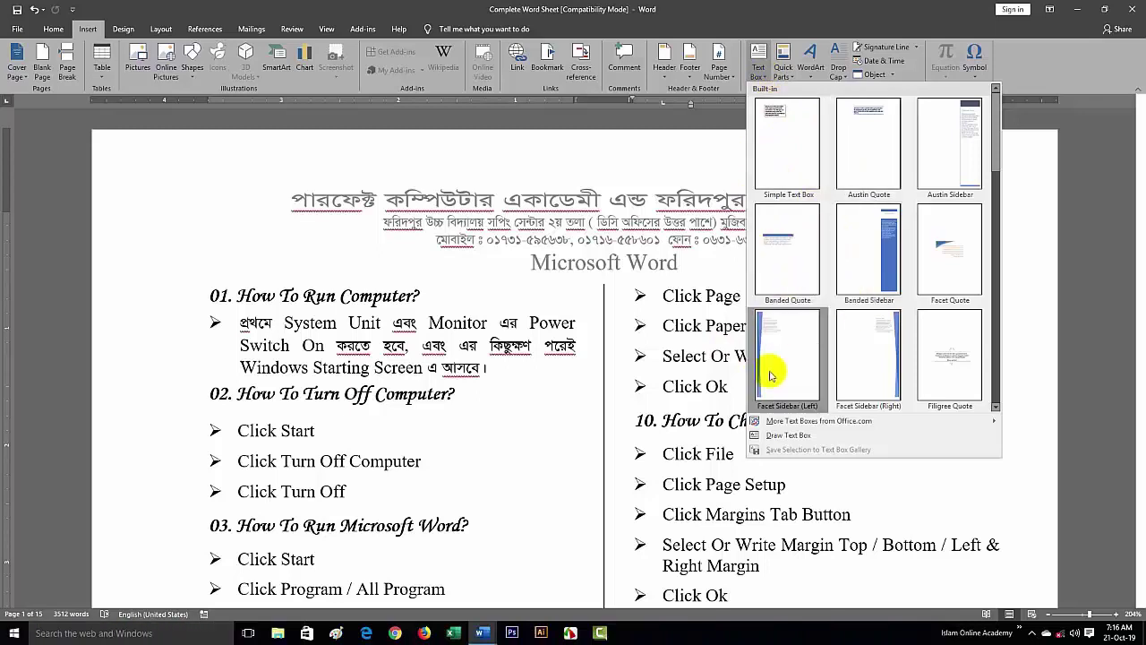
Step: Draw a text box beside the right column containing the sample text 'fhdf d djf f'
{"action": "left_click", "coordinate": [781, 437]}
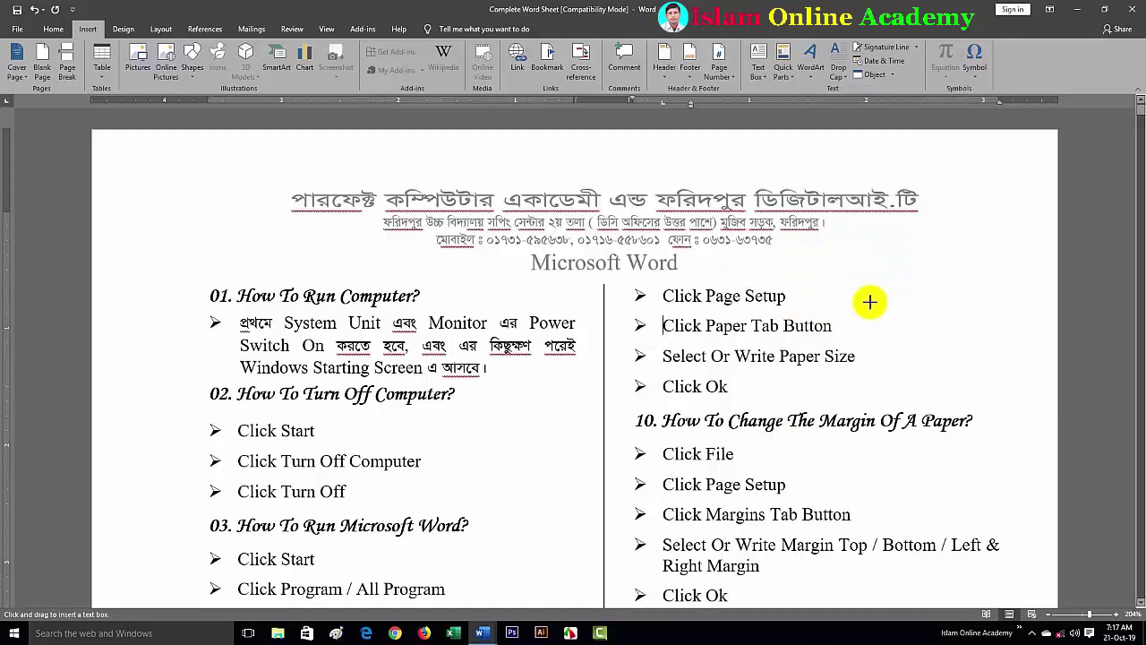
{"action": "left_click_drag", "start_coordinate": [850, 267], "coordinate": [1017, 345]}
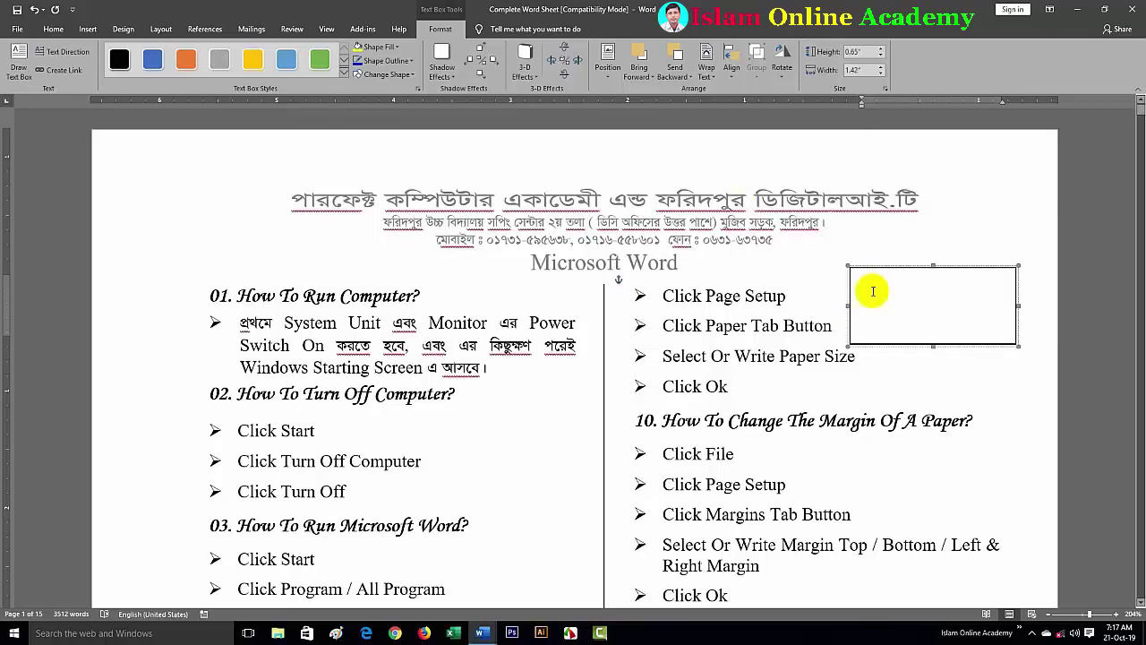
{"action": "type", "text": "fhdf d djf f"}
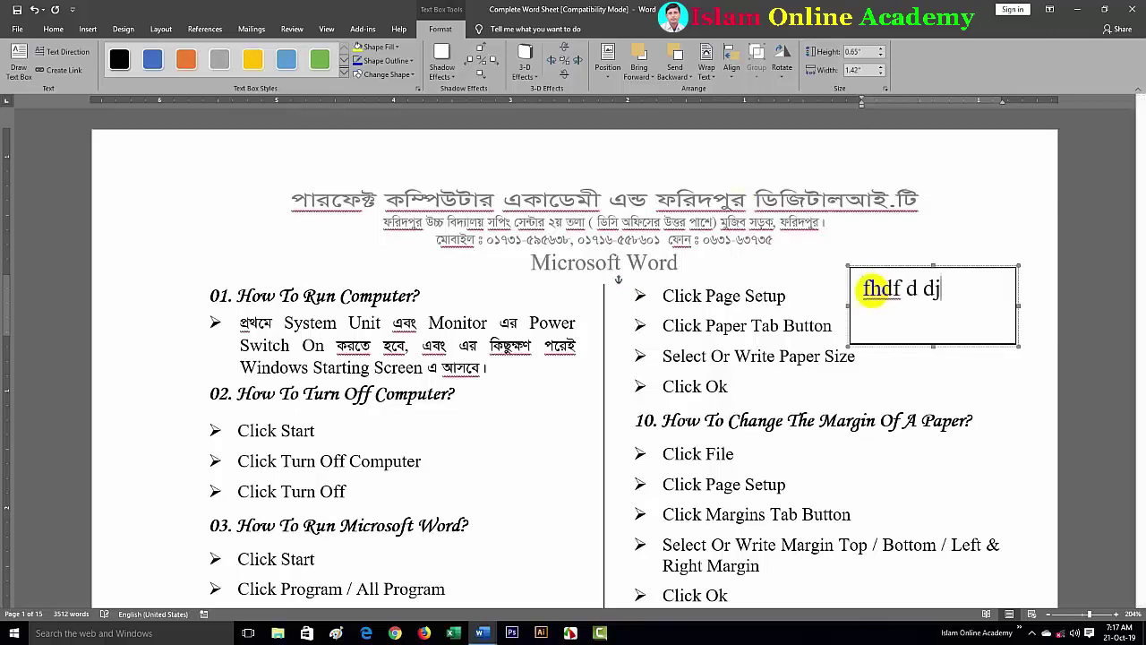
{"action": "left_click", "coordinate": [980, 269]}
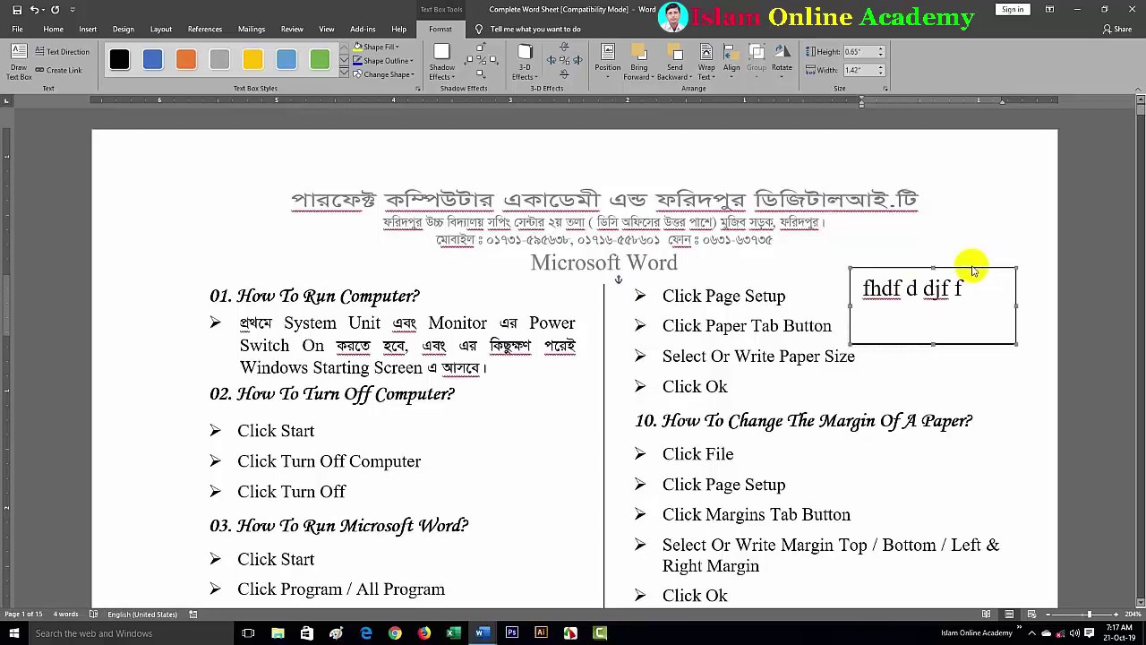
{"action": "left_click", "coordinate": [974, 271]}
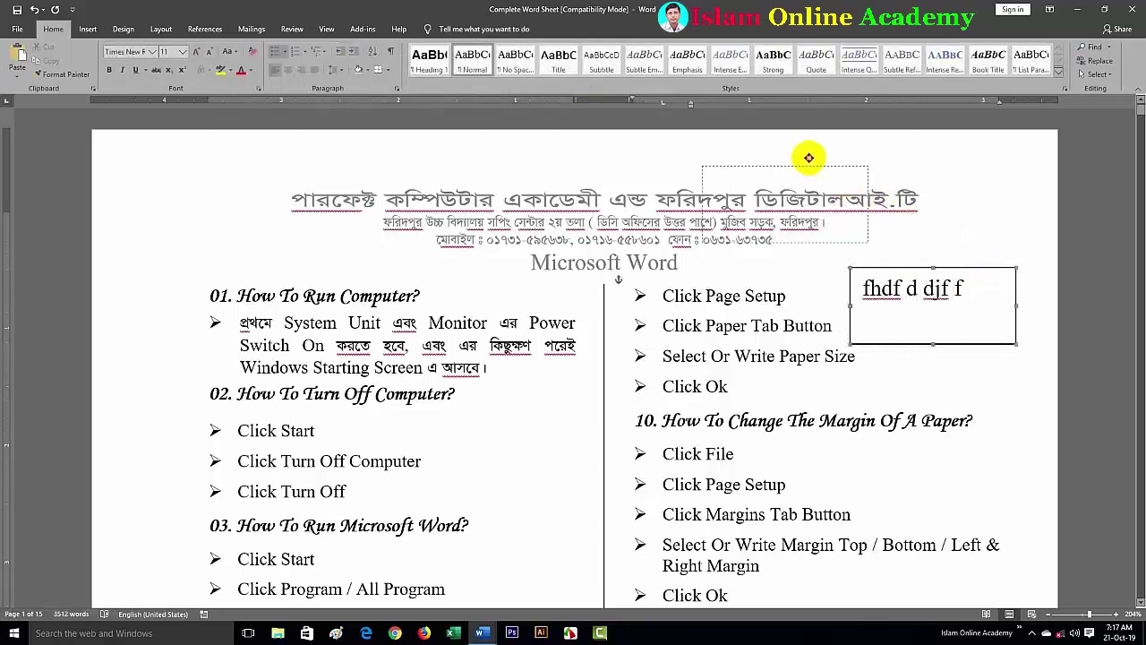
Step: Drag the practice text box up out of view over the header and return to page 1's top
{"action": "left_click_drag", "start_coordinate": [809, 157], "coordinate": [796, 146]}
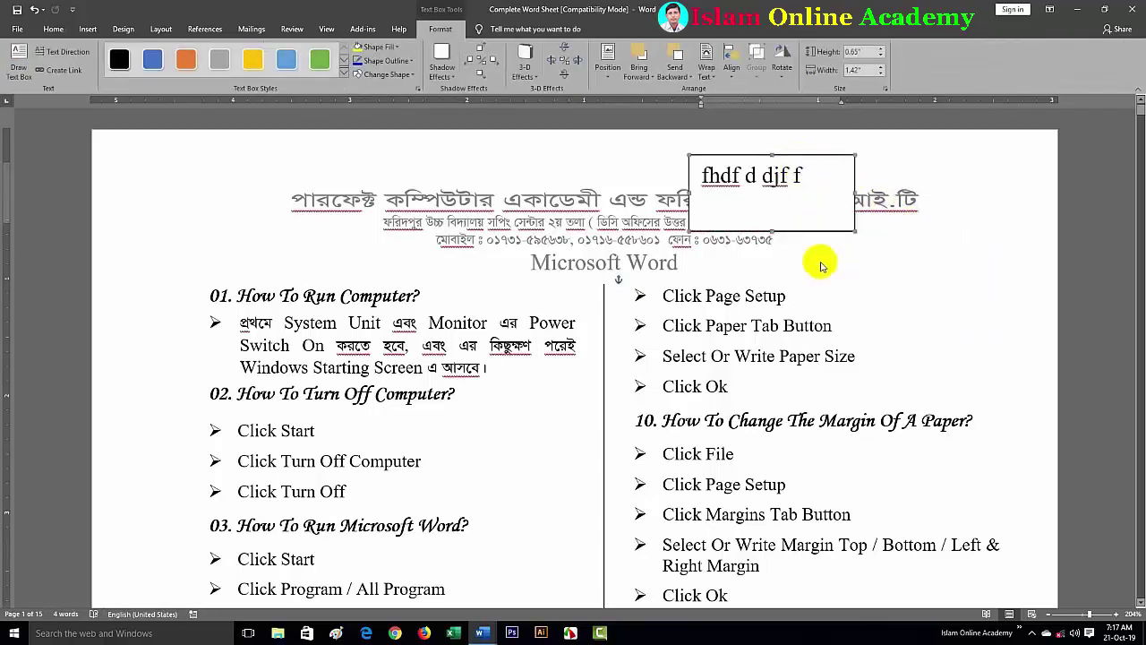
{"action": "scroll", "coordinate": [788, 272], "scroll_direction": "down", "scroll_amount": 10}
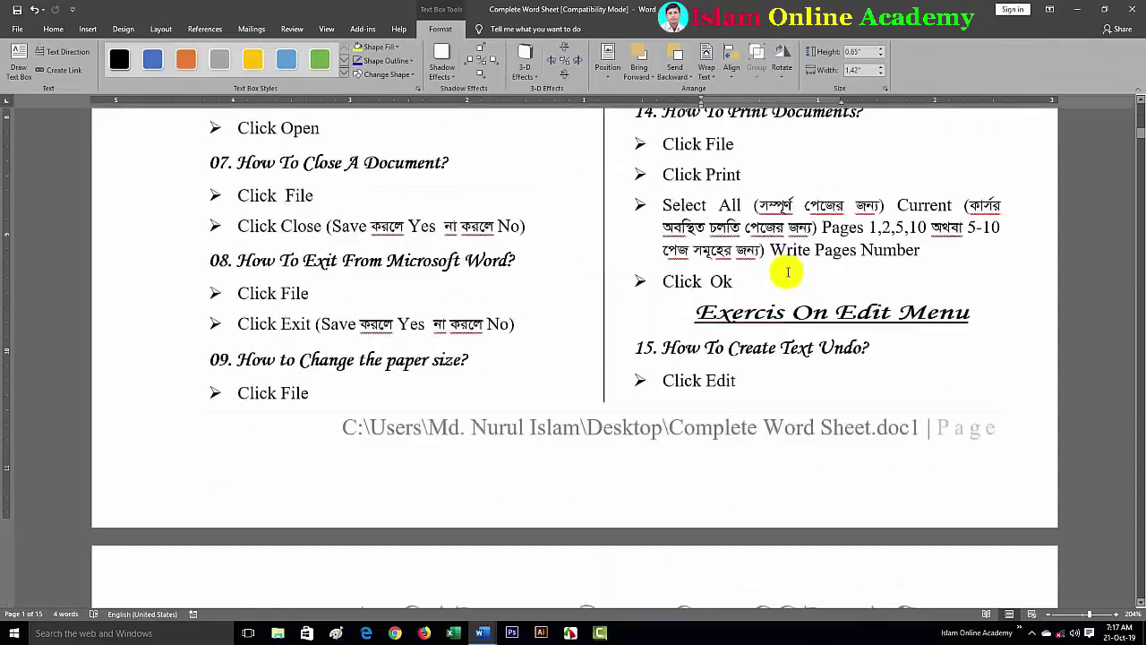
{"action": "scroll", "coordinate": [788, 272], "scroll_direction": "down", "scroll_amount": 6}
{"action": "scroll", "coordinate": [852, 263], "scroll_direction": "up", "scroll_amount": 3}
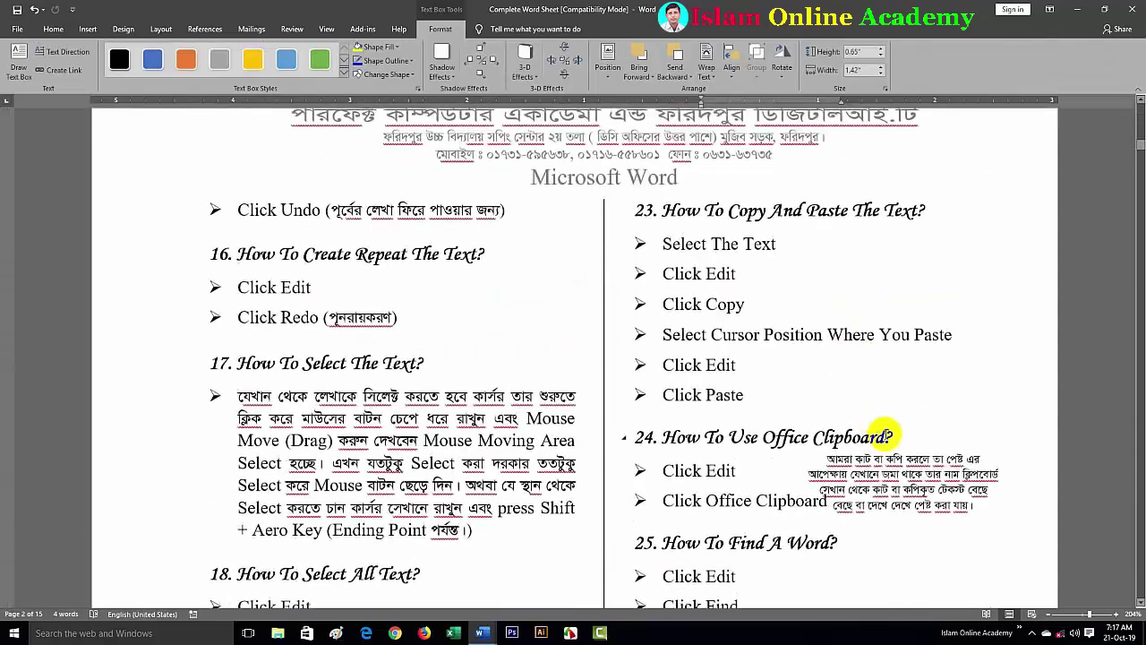
{"action": "left_click", "coordinate": [887, 473]}
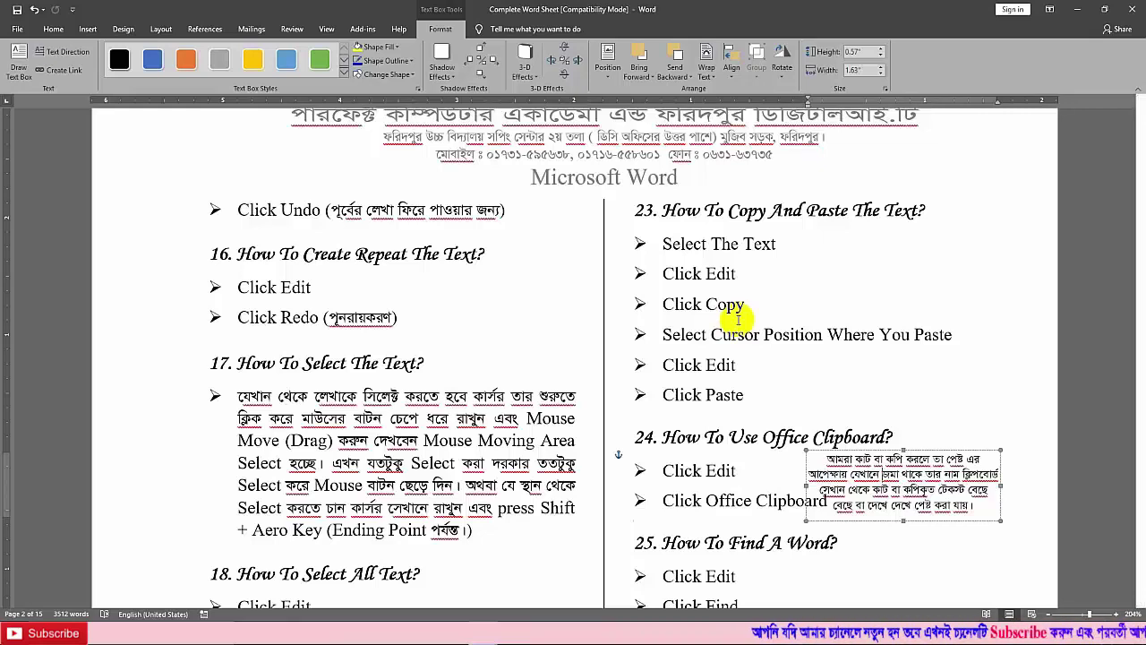
{"action": "key", "text": "ctrl+Home"}
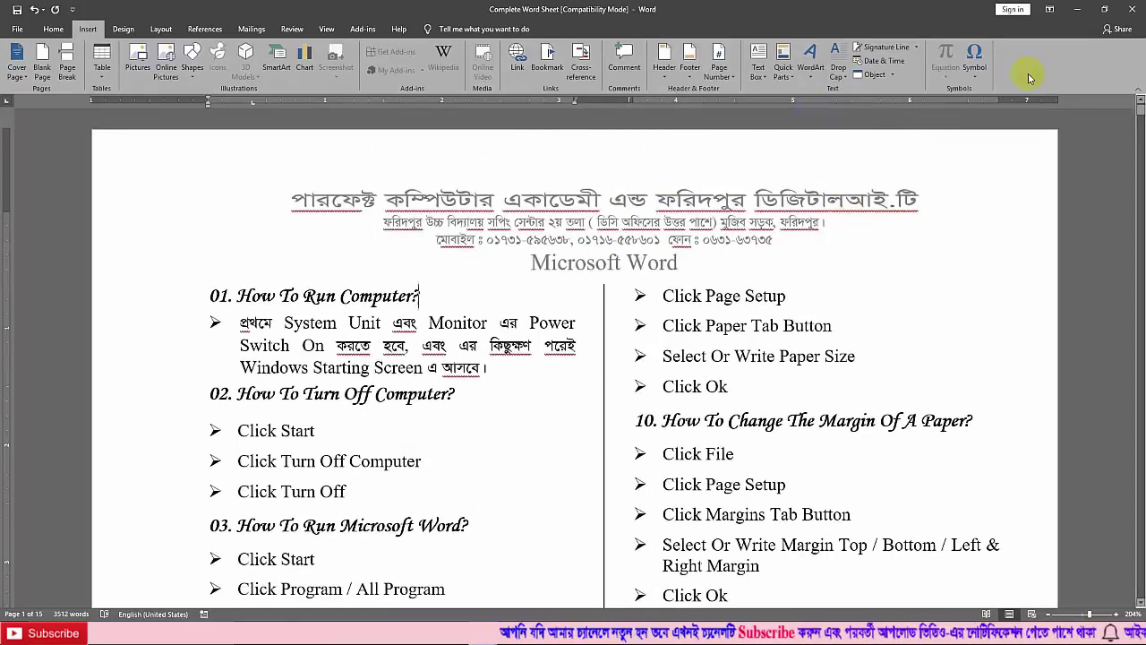
Step: Close the worksheet, answer the save prompt, and start a new blank document
{"action": "left_click", "coordinate": [1134, 11]}
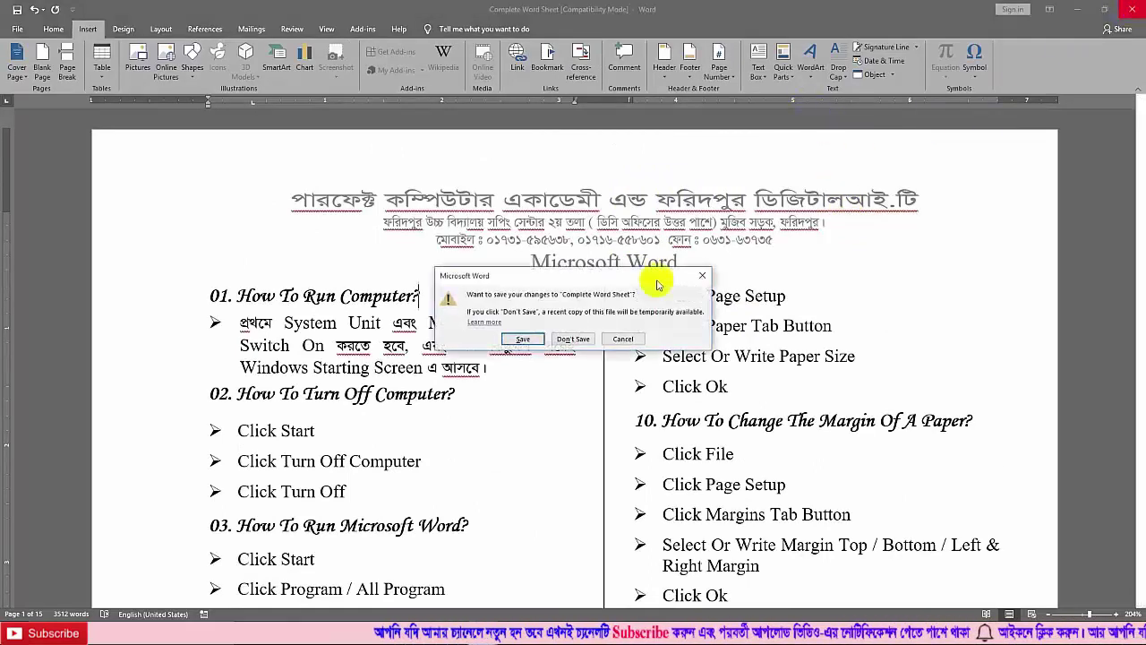
{"action": "left_click", "coordinate": [565, 340]}
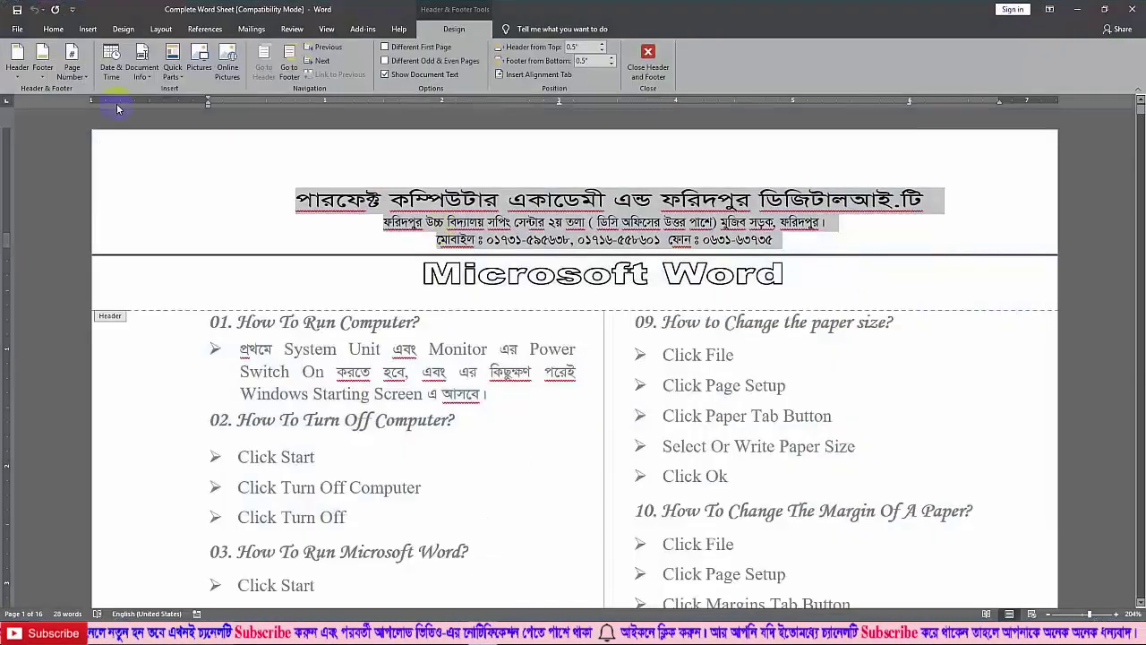
{"action": "left_click", "coordinate": [17, 31]}
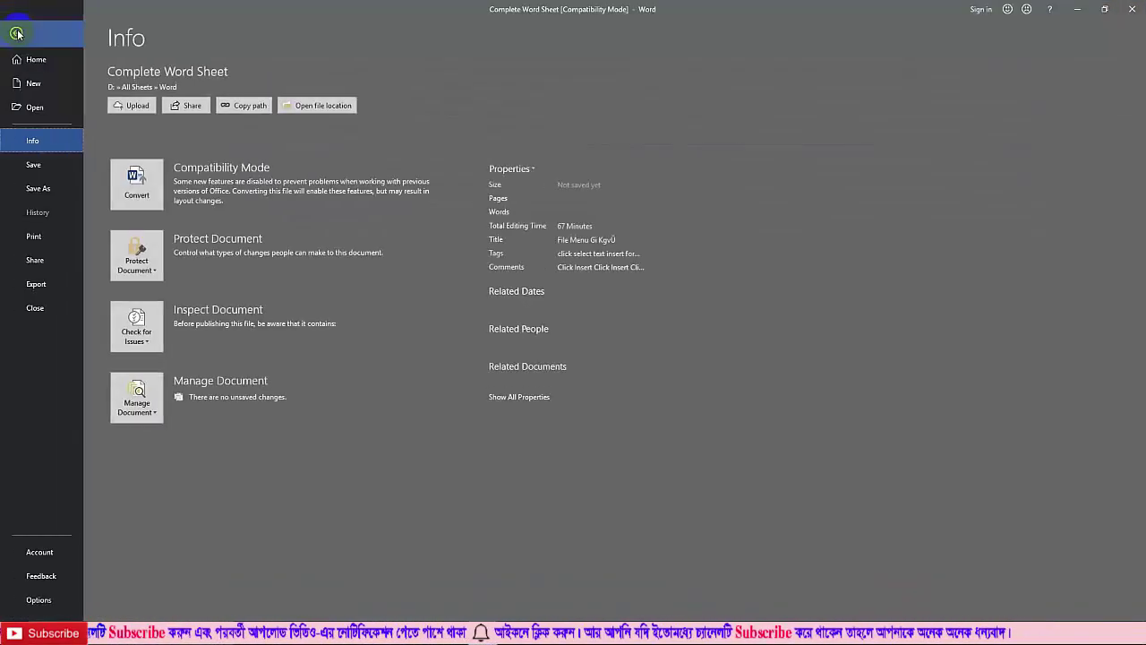
{"action": "left_click", "coordinate": [36, 83]}
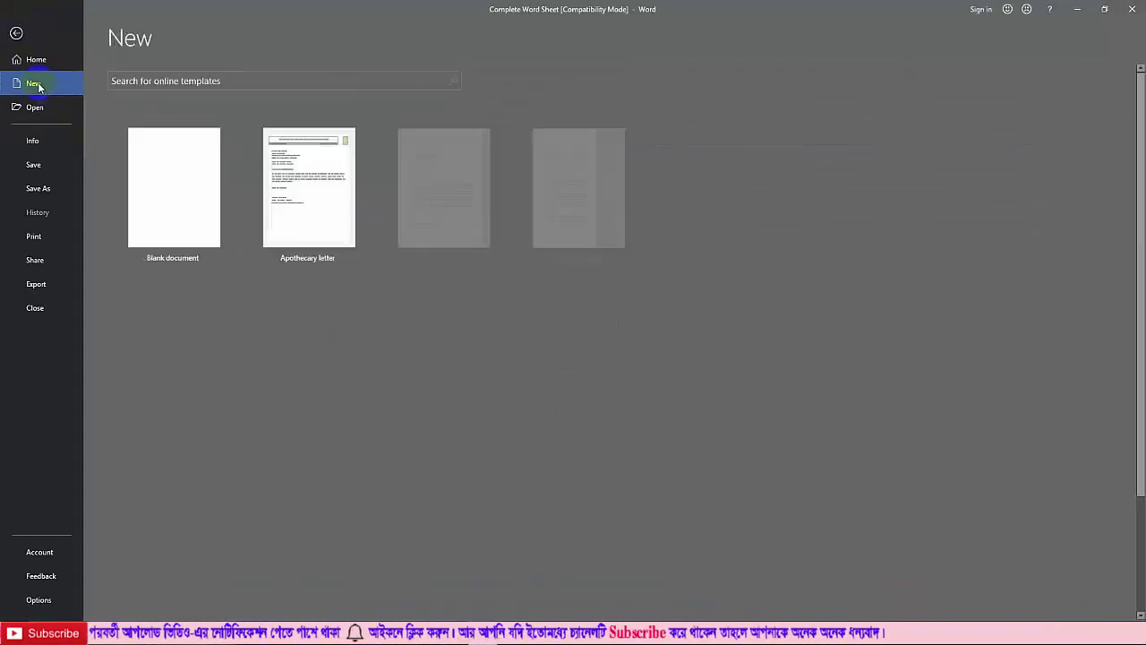
{"action": "left_click", "coordinate": [174, 204]}
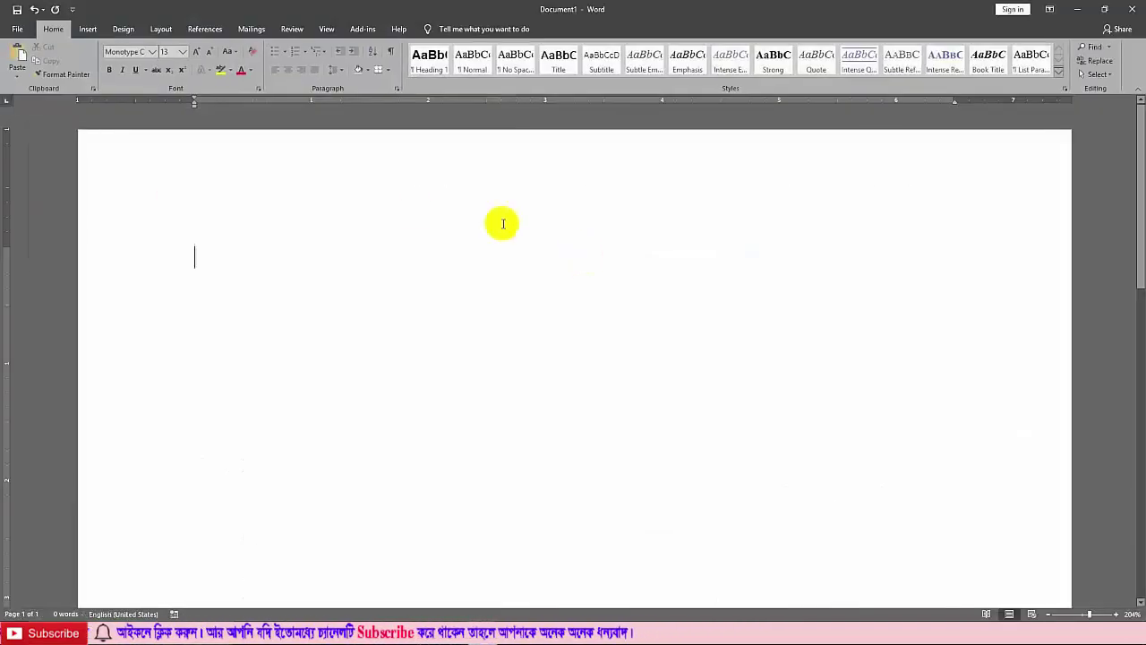
{"action": "left_click", "coordinate": [87, 32]}
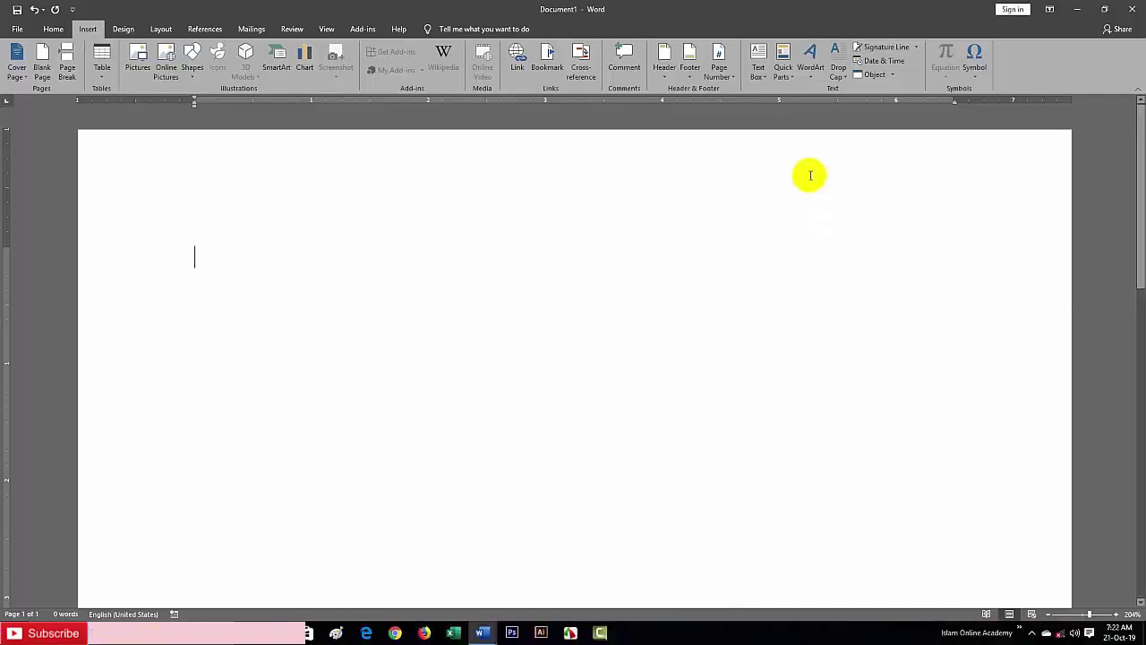
Step: Insert outlined italic WordArt (row 2, column 1 style) reading 'Islam Online Academy'
{"action": "left_click", "coordinate": [811, 77]}
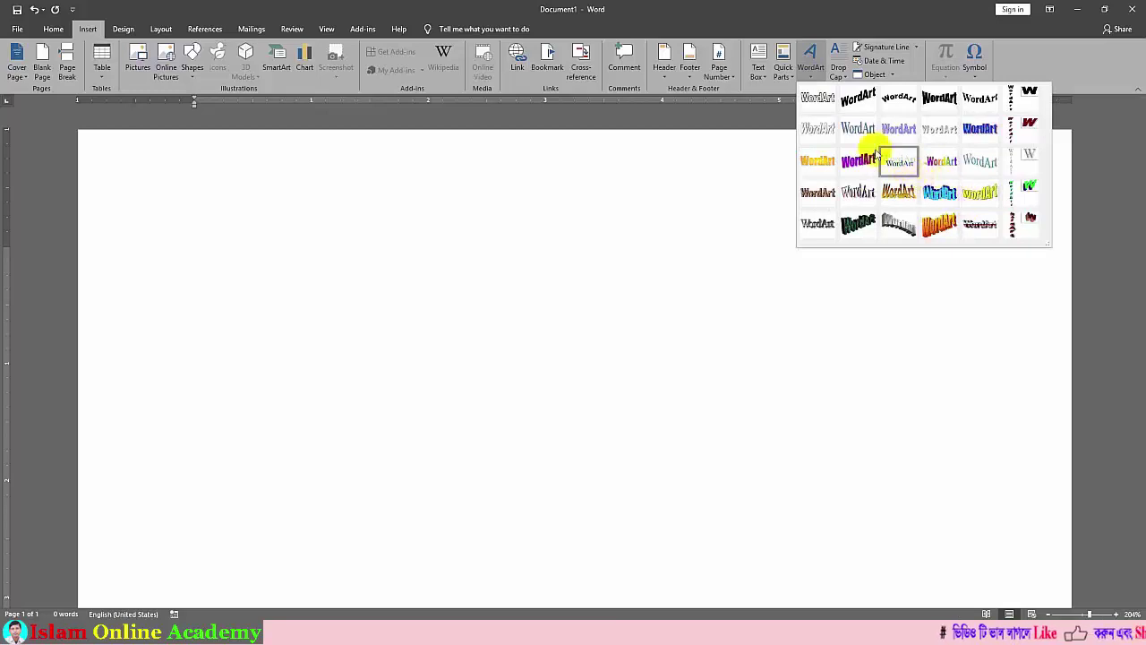
{"action": "left_click", "coordinate": [817, 130]}
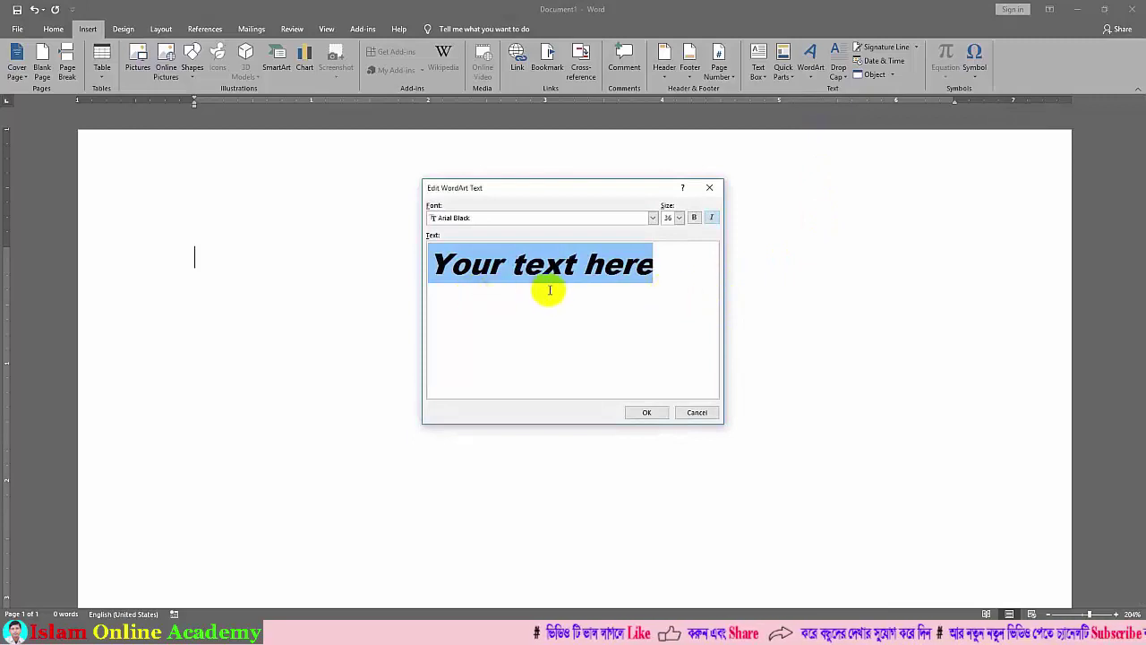
{"action": "left_click_drag", "start_coordinate": [660, 264], "coordinate": [430, 267]}
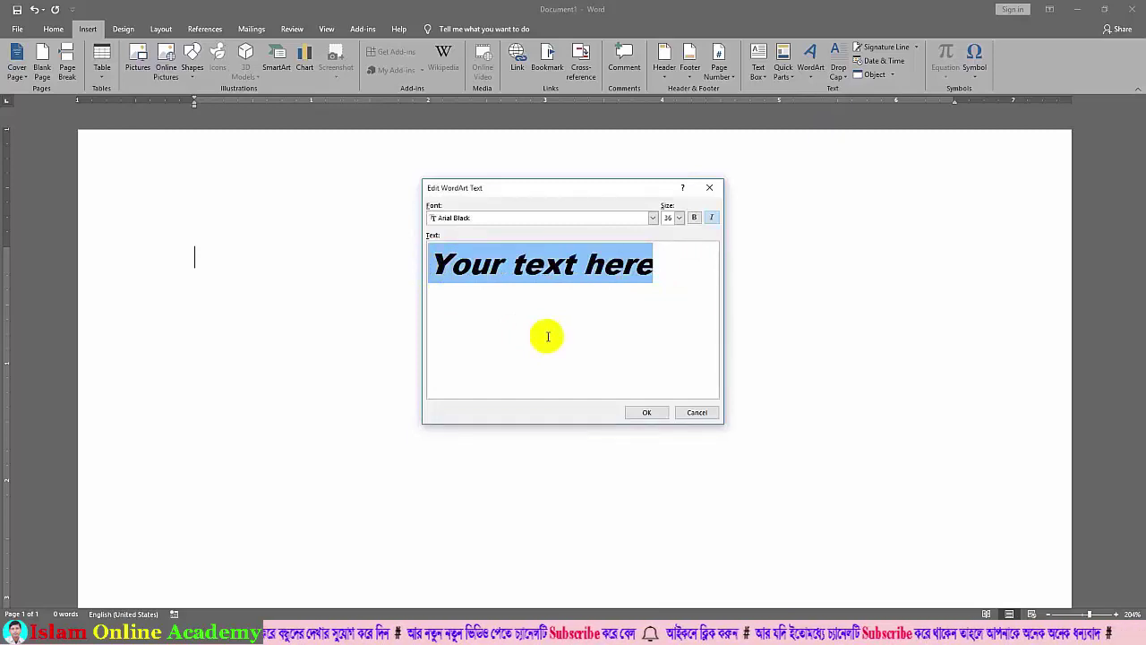
{"action": "key", "text": "BackSpace"}
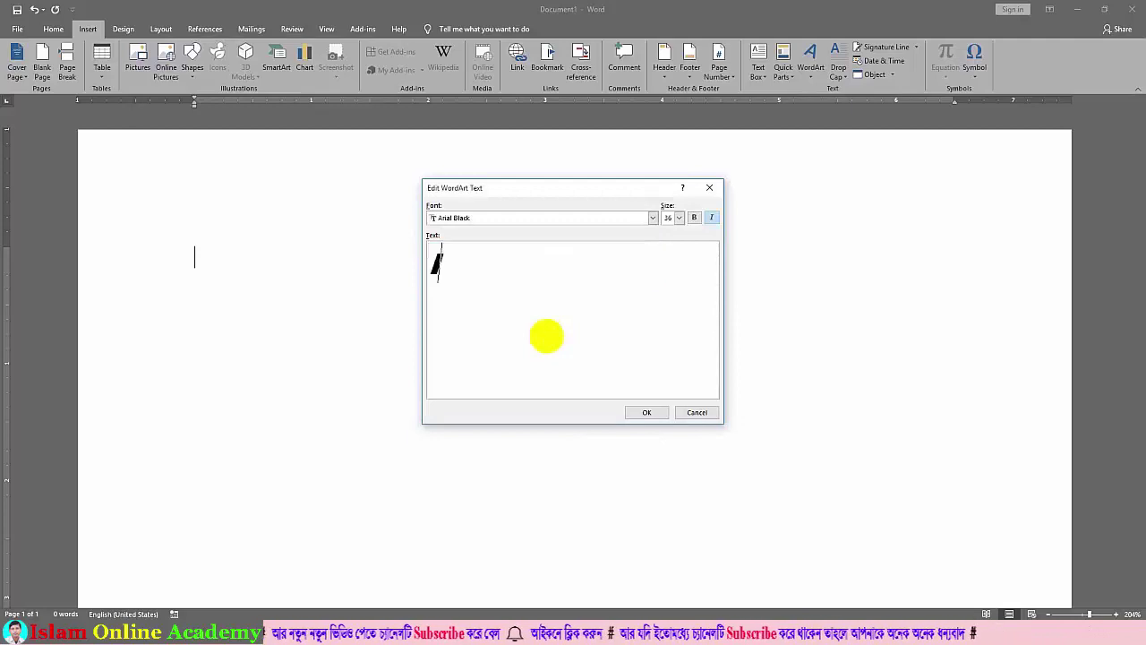
{"action": "type", "text": "s"}
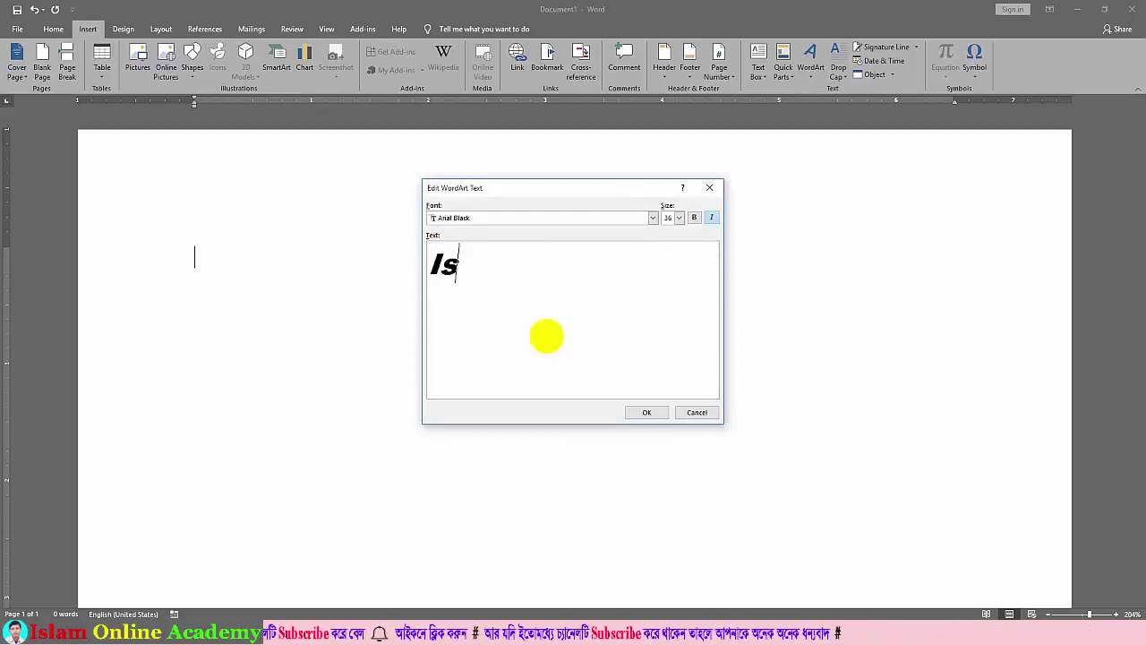
{"action": "type", "text": "lam On"}
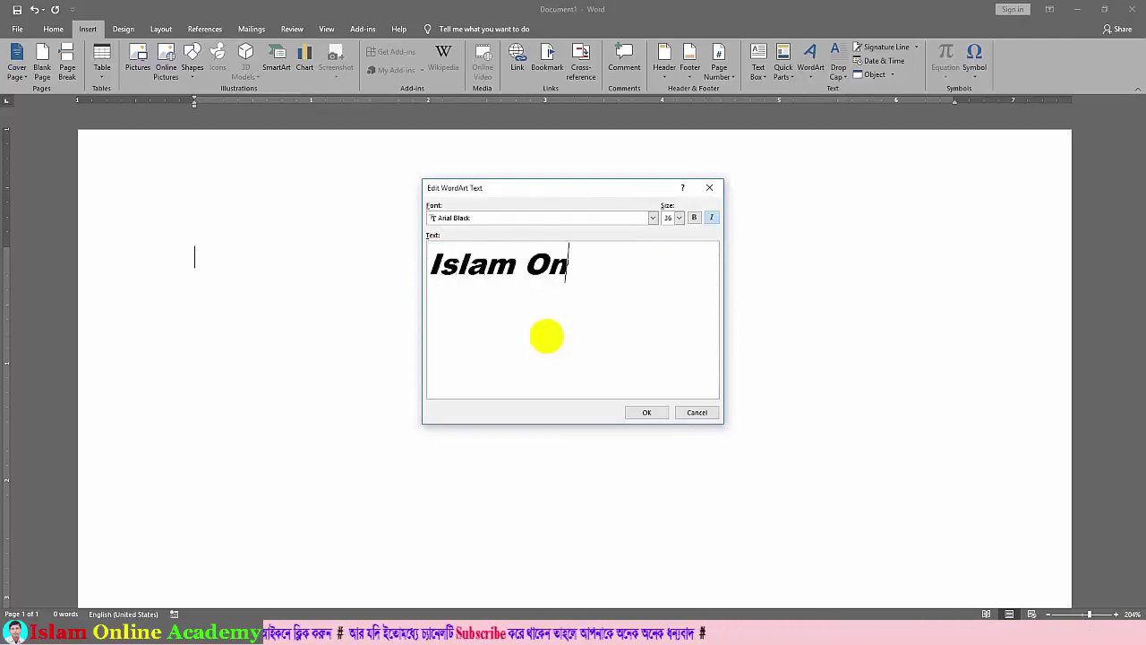
{"action": "type", "text": "line A"}
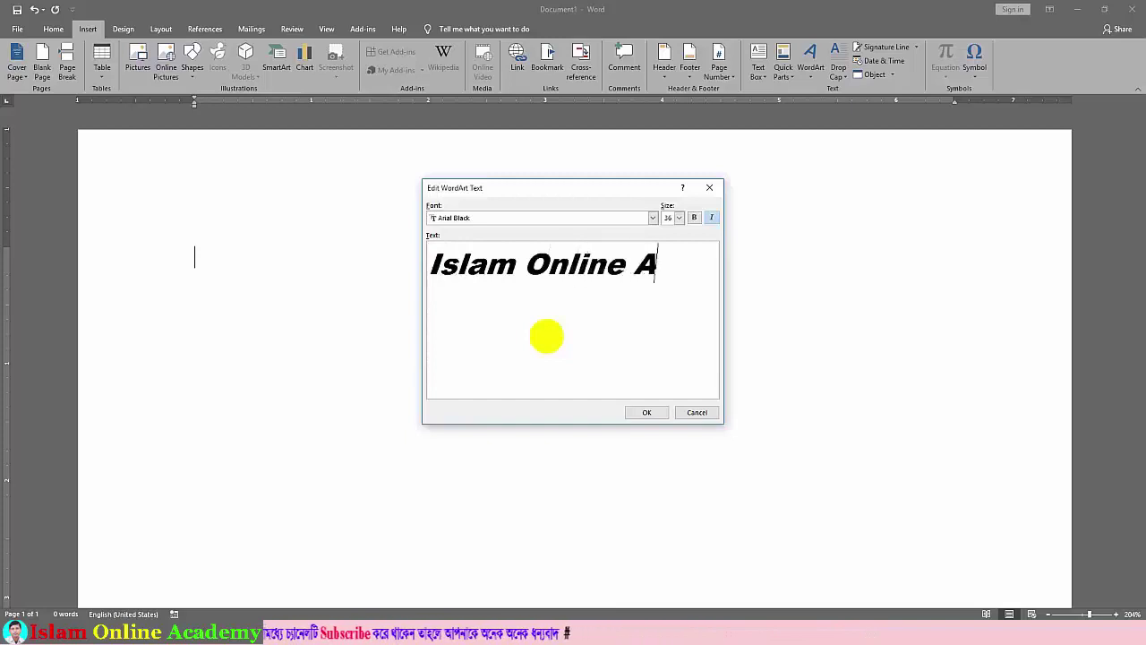
{"action": "type", "text": "cademy"}
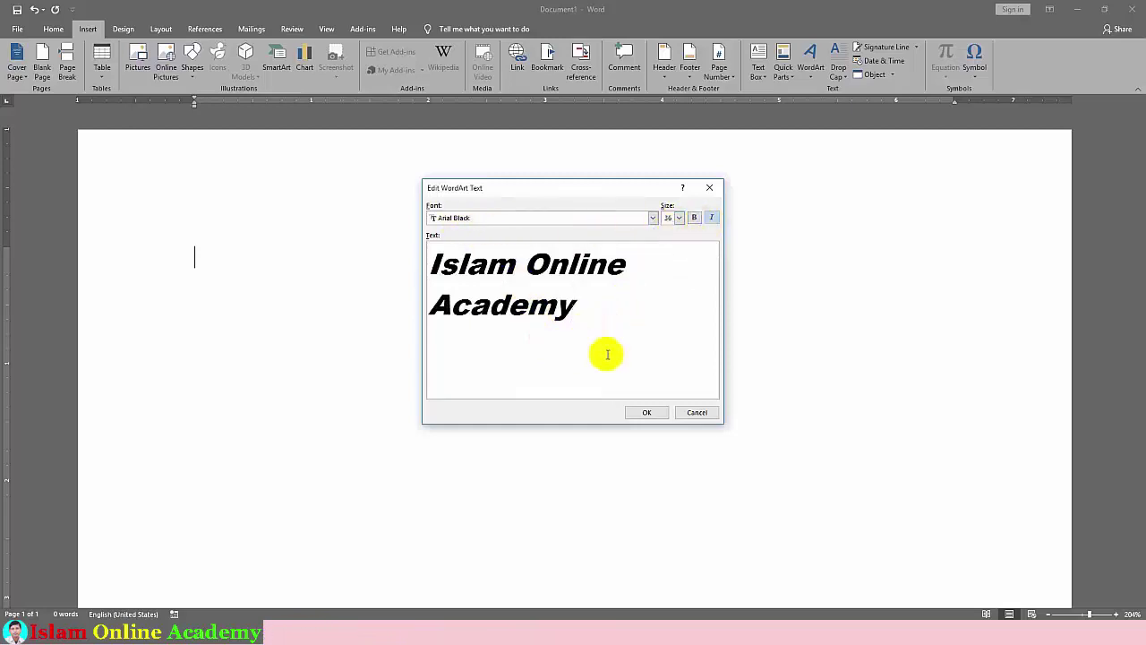
{"action": "left_click", "coordinate": [645, 412]}
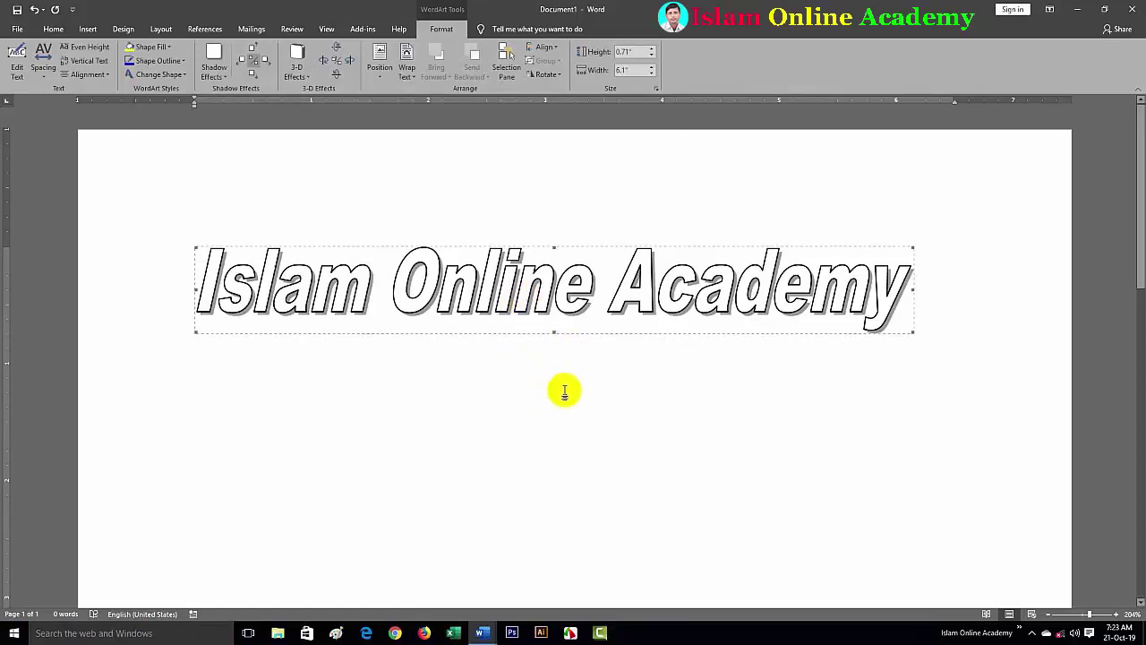
Step: Select the 'Islam Online Academy' WordArt to bring up its WordArt formatting tools
{"action": "left_click", "coordinate": [915, 288]}
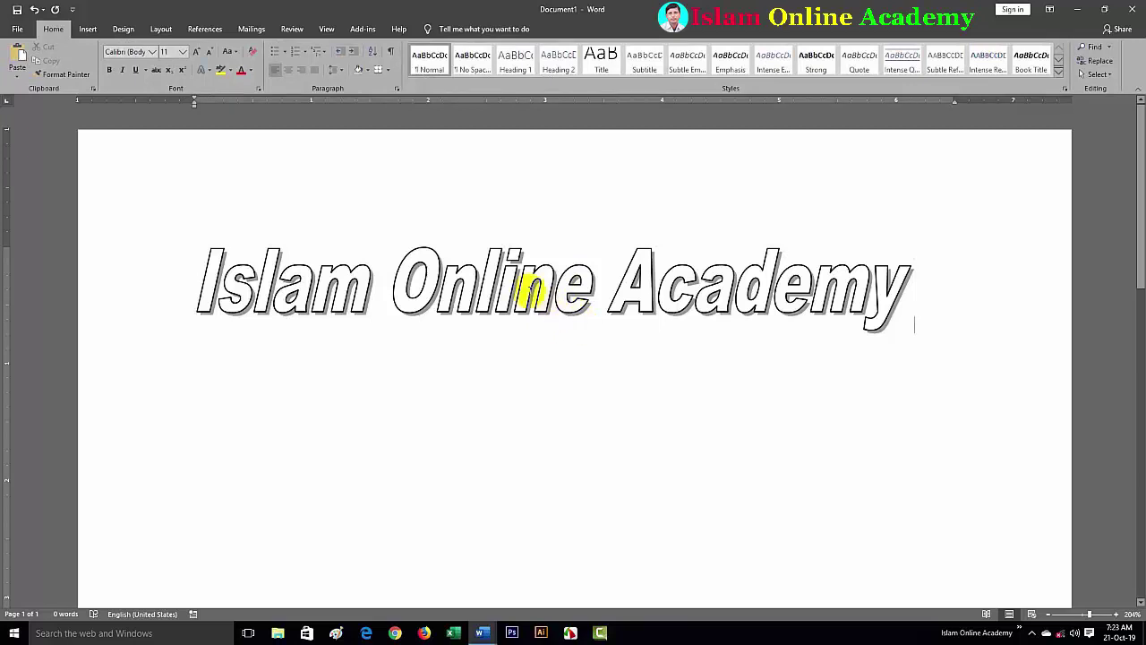
{"action": "left_click", "coordinate": [528, 291]}
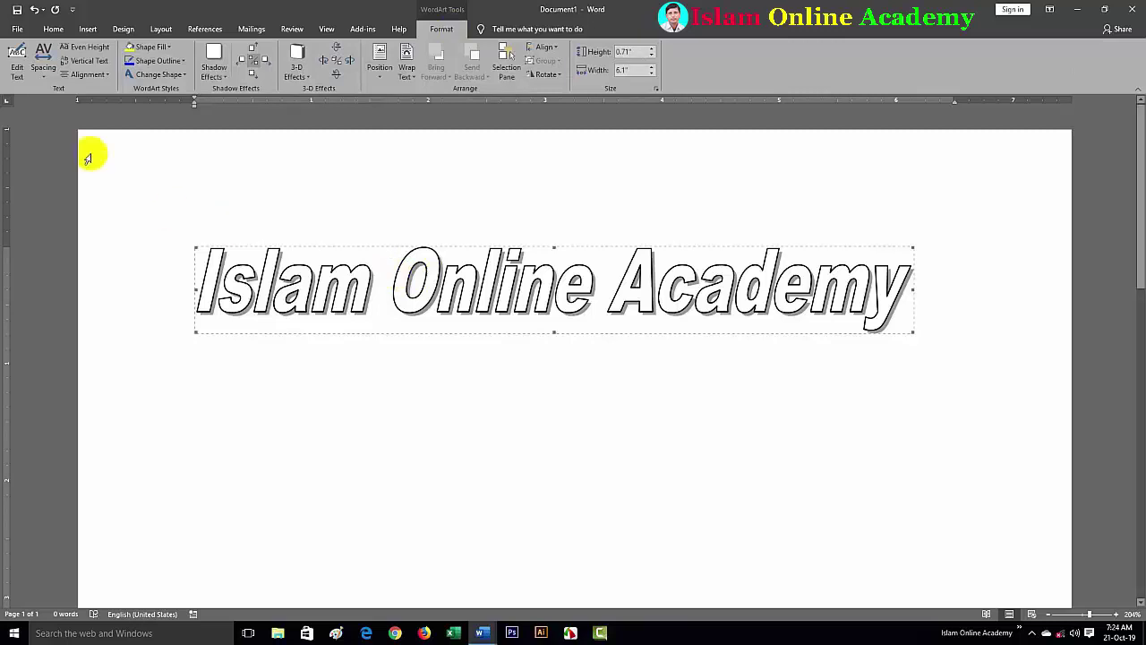
Step: Change the WordArt's letter spacing from Tight to Normal
{"action": "left_click", "coordinate": [17, 67]}
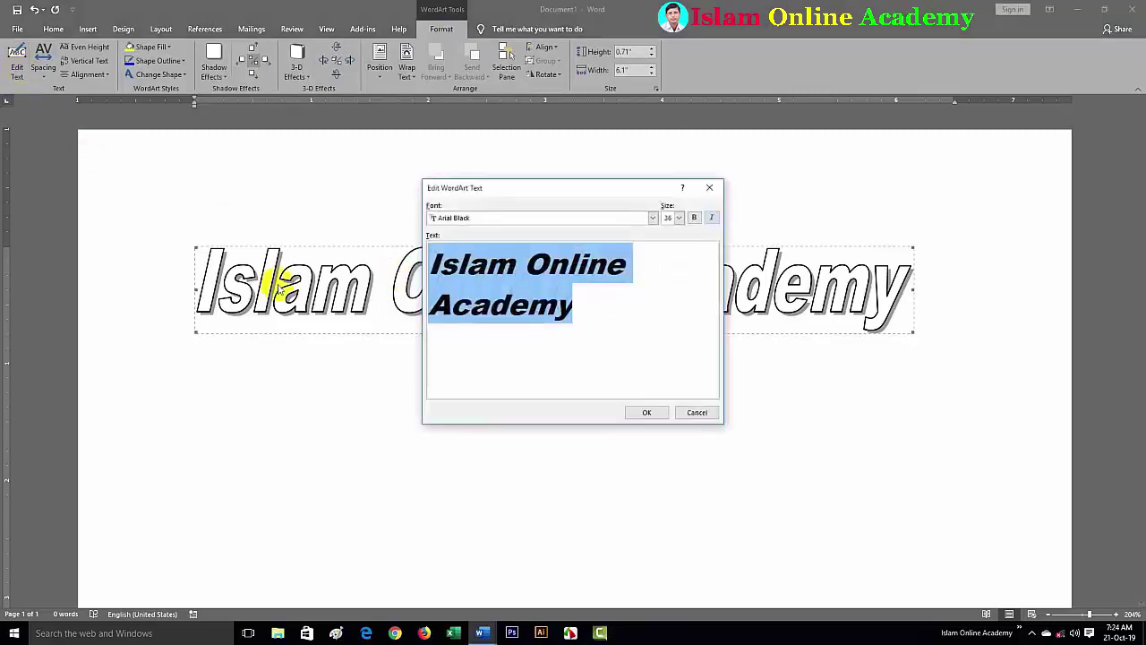
{"action": "left_click", "coordinate": [710, 188]}
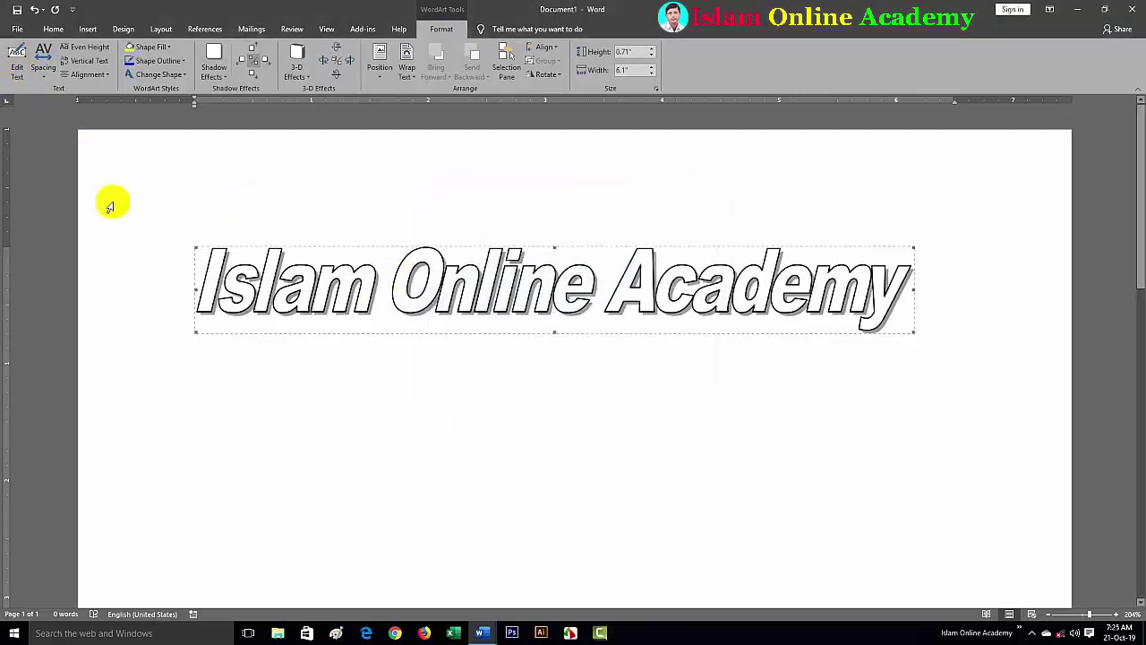
{"action": "left_click", "coordinate": [43, 72]}
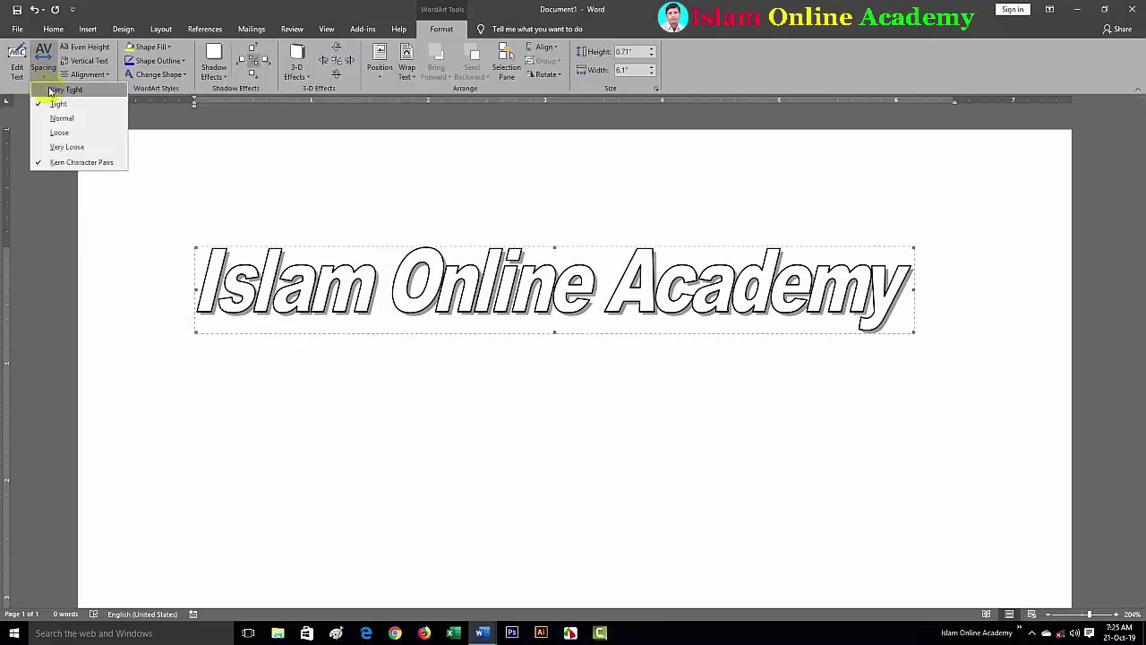
{"action": "left_click", "coordinate": [55, 119]}
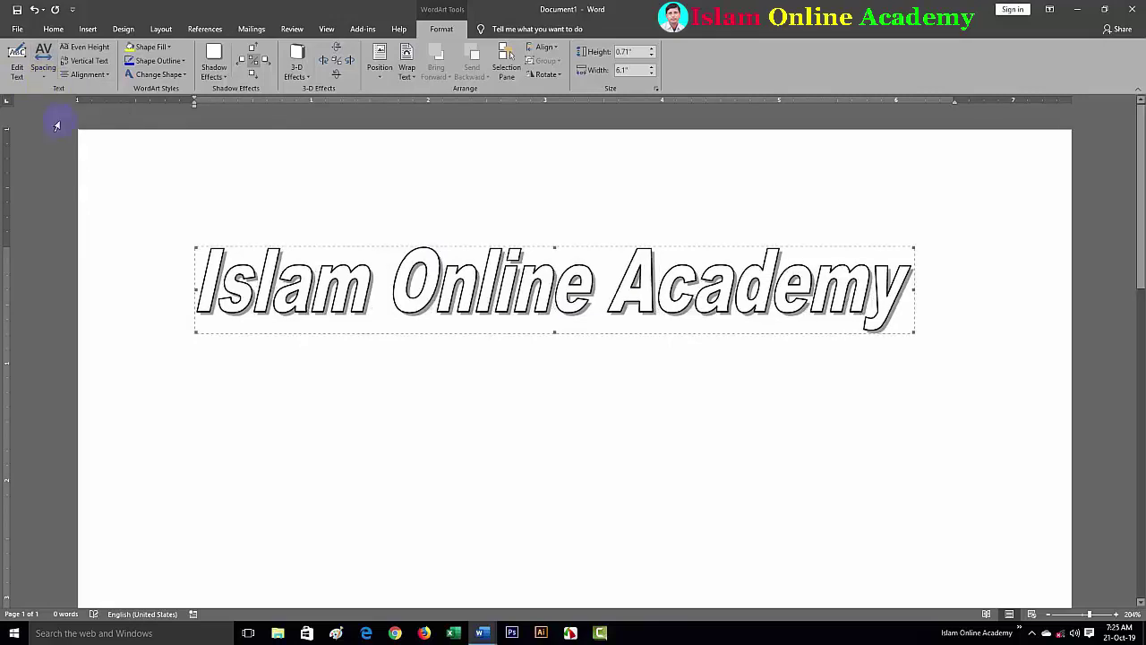
{"action": "left_click", "coordinate": [43, 72]}
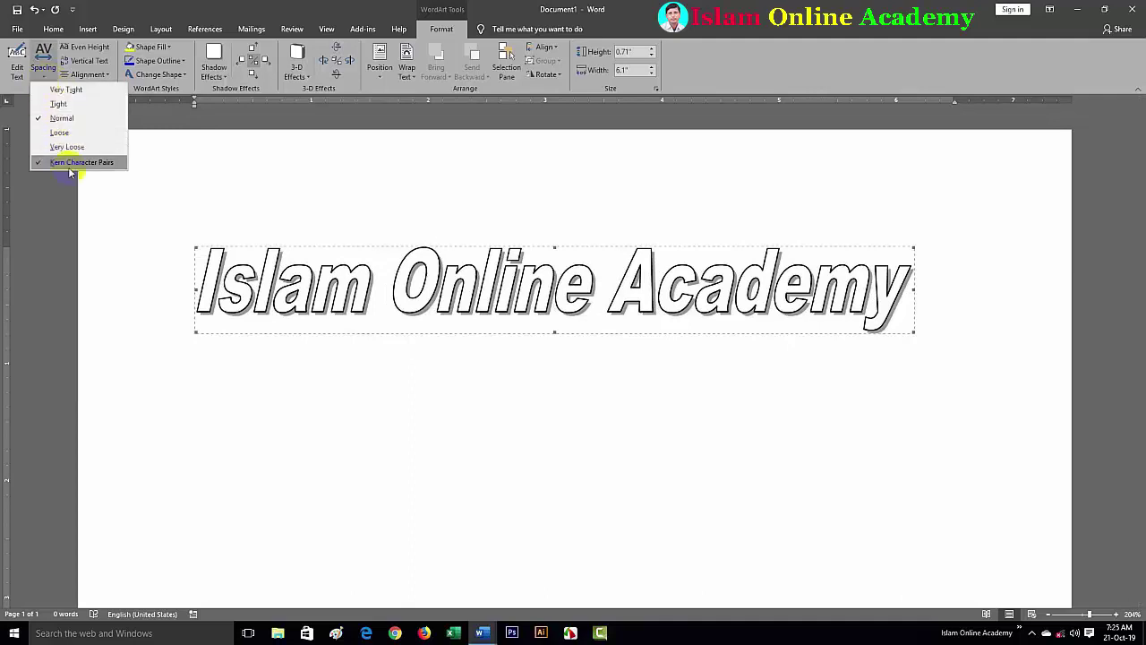
{"action": "left_click", "coordinate": [149, 138]}
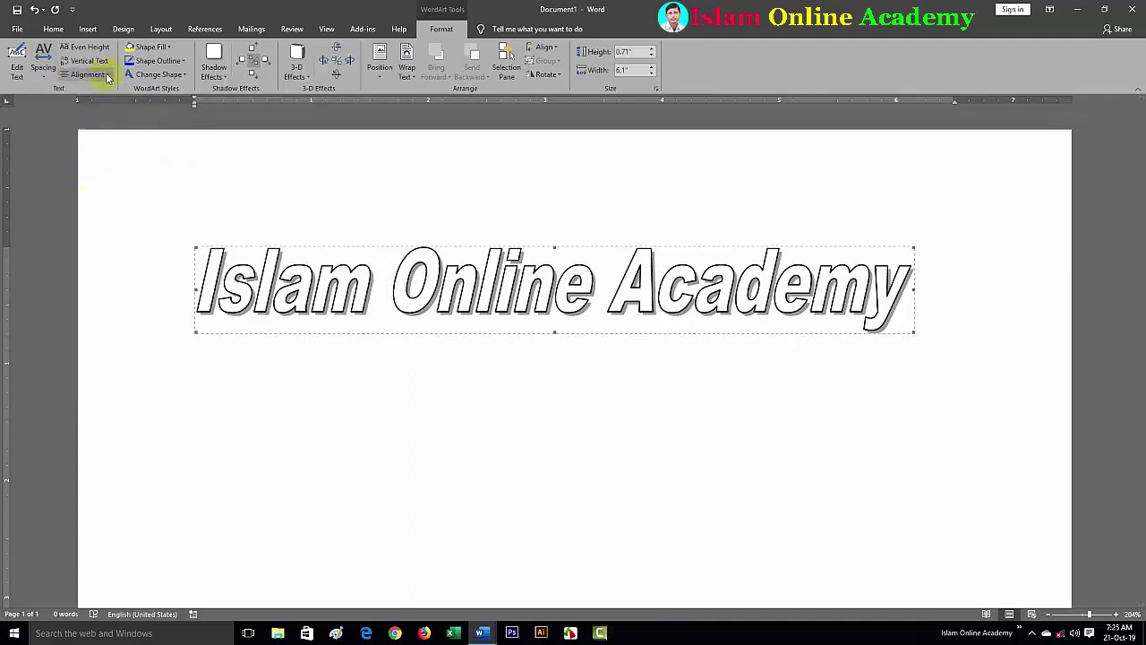
{"action": "left_click", "coordinate": [110, 77]}
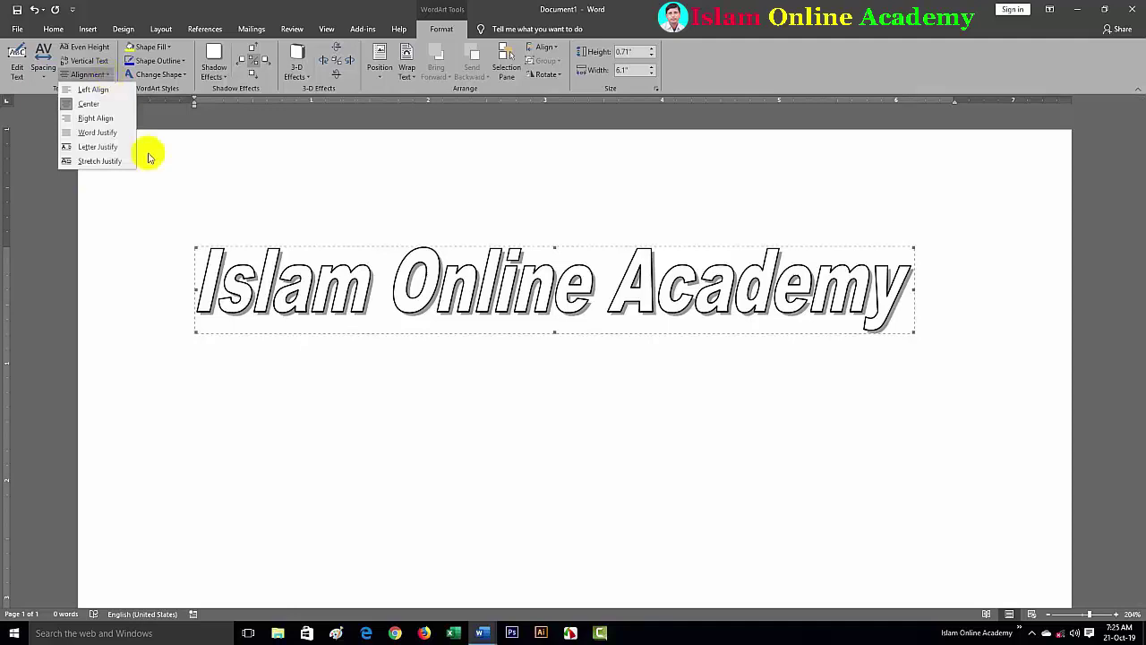
{"action": "left_click", "coordinate": [368, 253]}
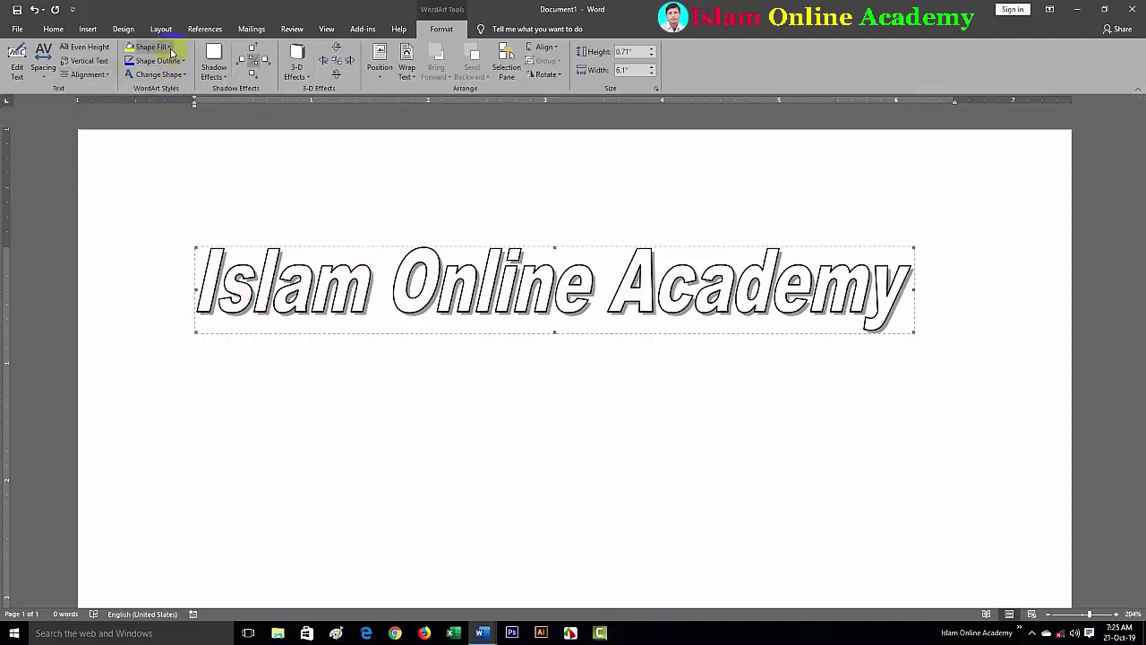
Step: Look through the WordArt's fill and outline colour choices without applying any
{"action": "left_click", "coordinate": [169, 48]}
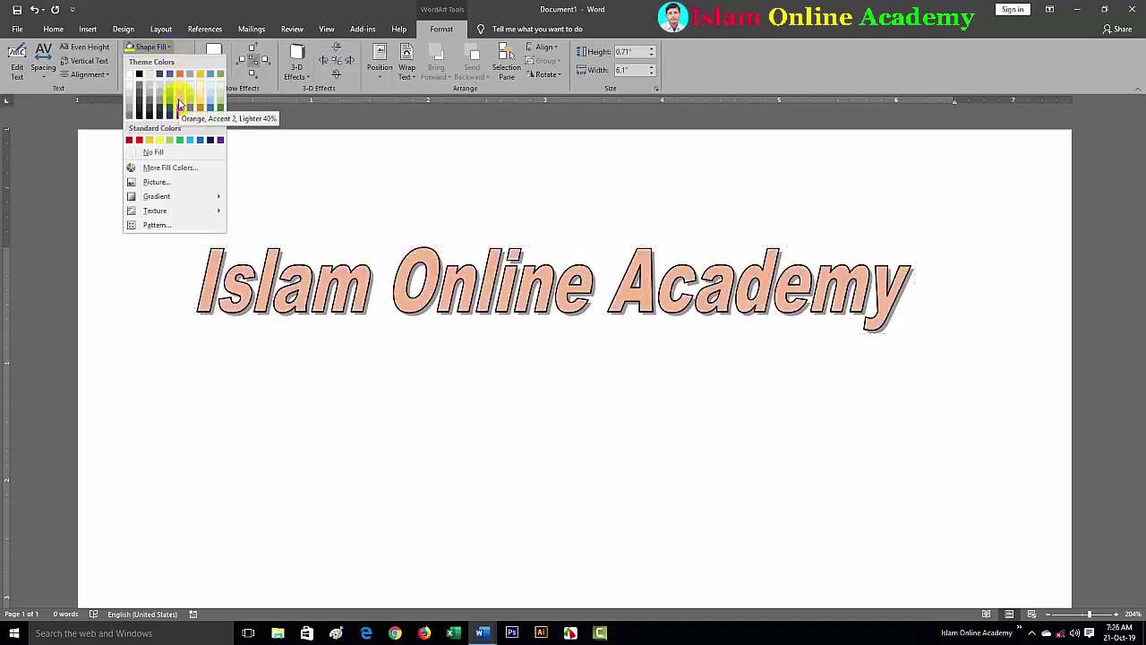
{"action": "left_click", "coordinate": [307, 200]}
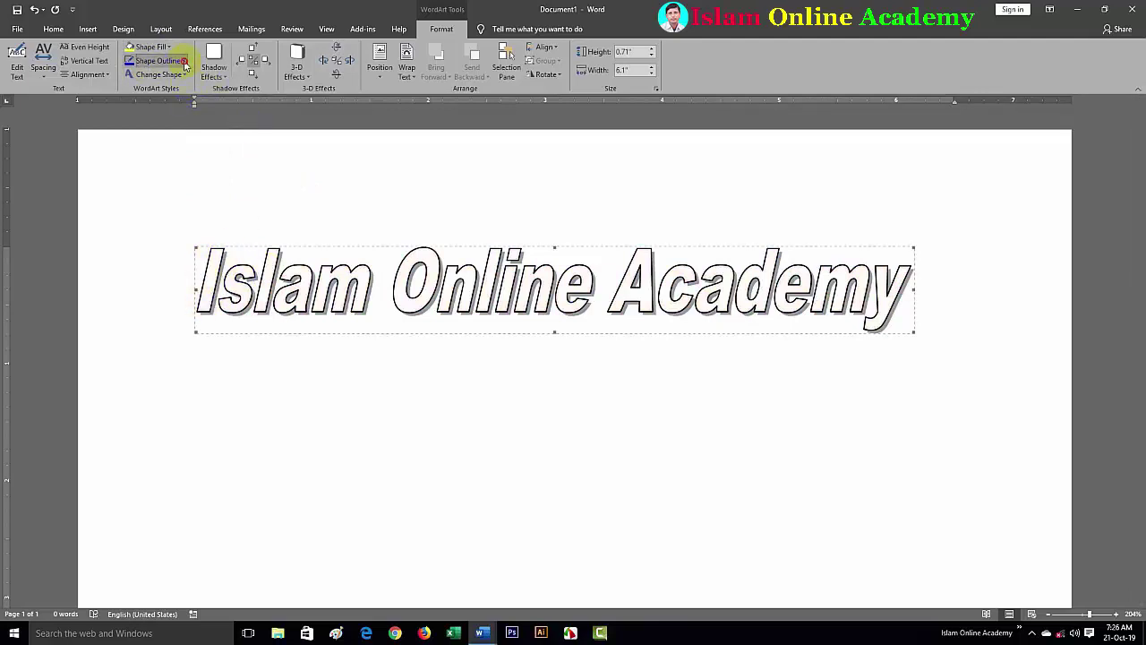
{"action": "left_click", "coordinate": [184, 63]}
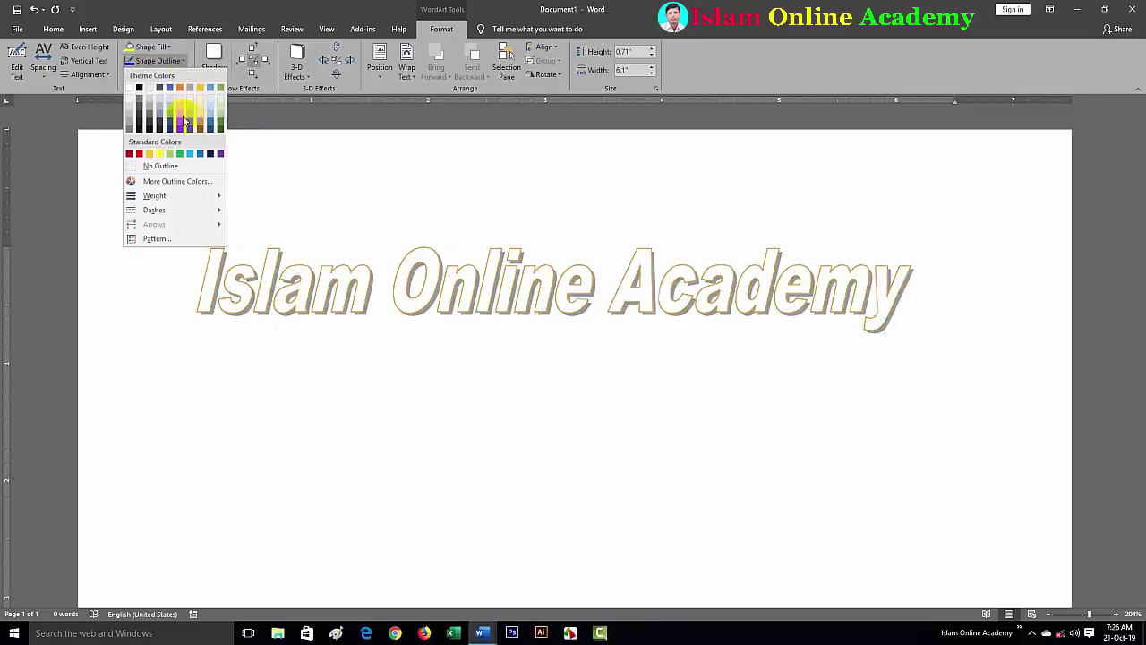
{"action": "left_click", "coordinate": [259, 171]}
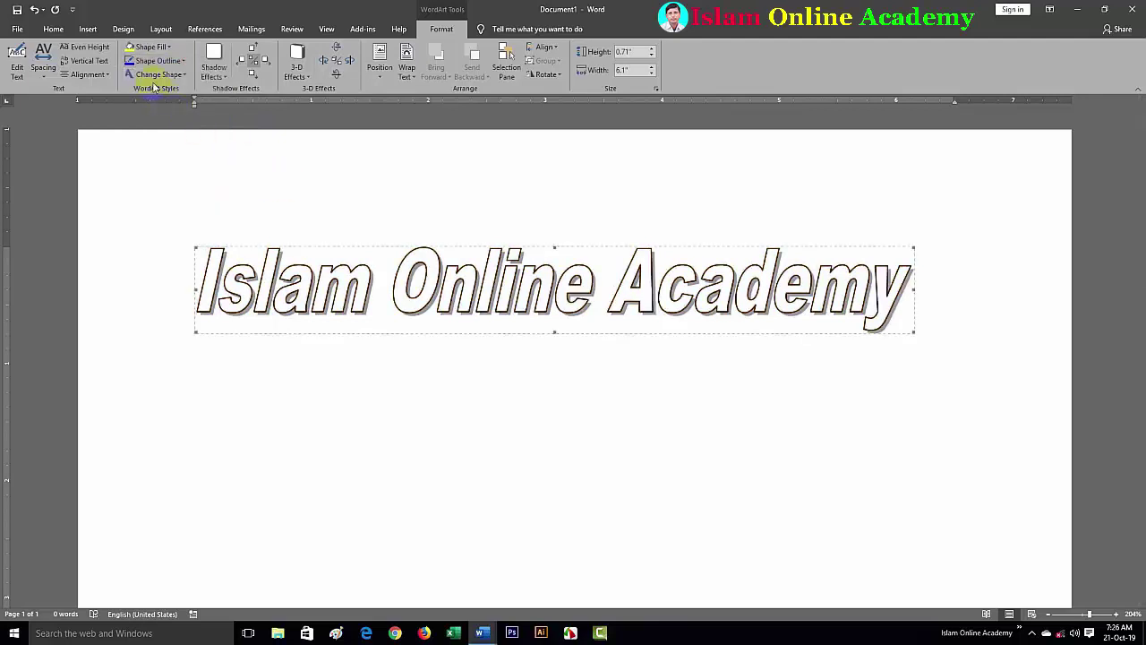
Step: Give the WordArt the Arch Up shape after trying and undoing a resized circle
{"action": "left_click", "coordinate": [186, 75]}
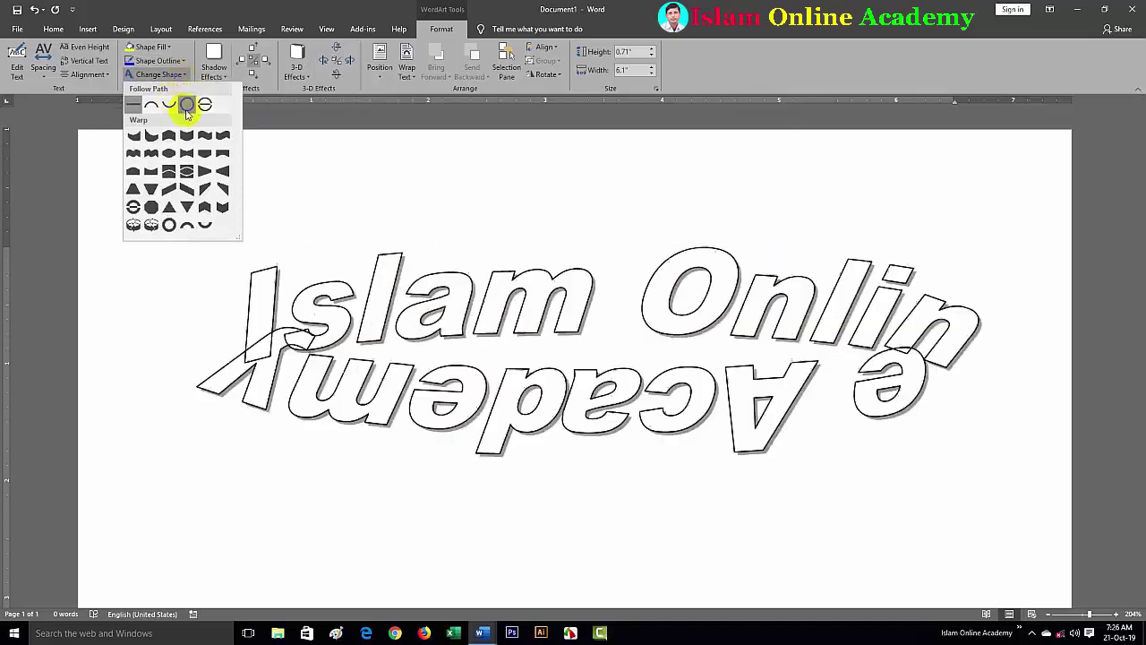
{"action": "left_click", "coordinate": [186, 105]}
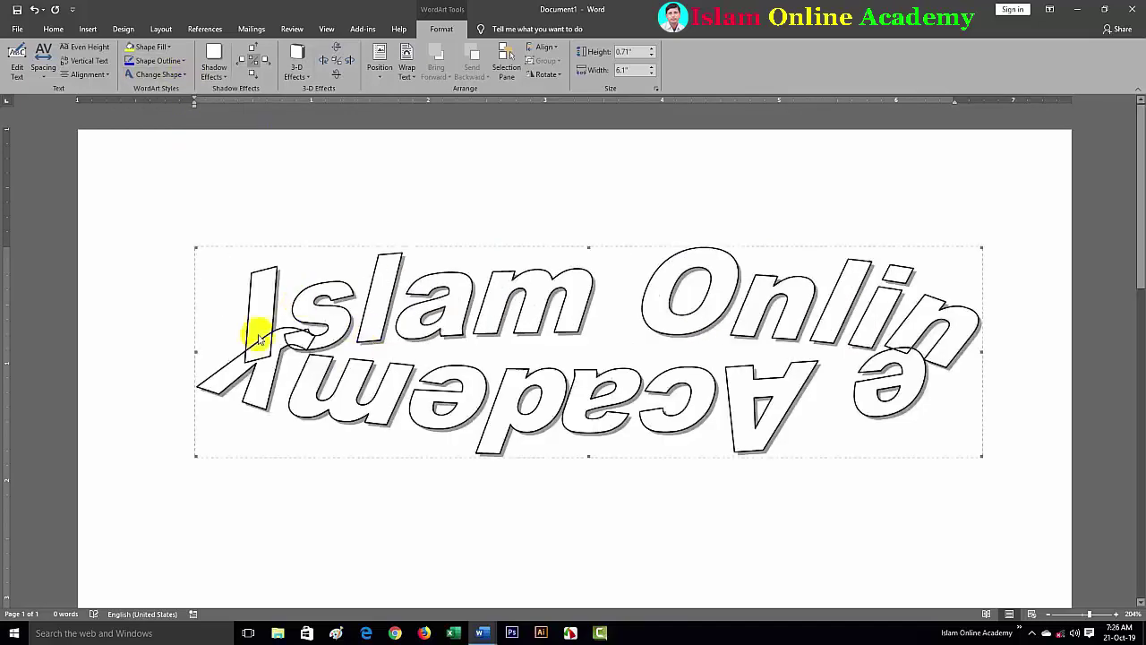
{"action": "left_click_drag", "start_coordinate": [196, 350], "coordinate": [698, 353]}
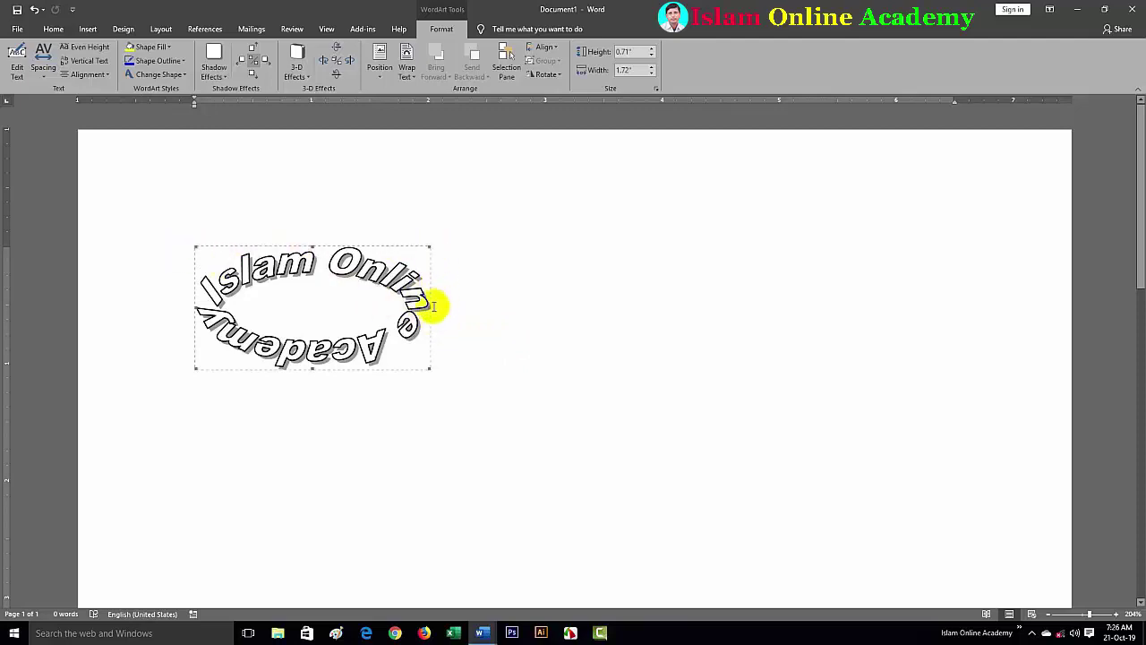
{"action": "left_click_drag", "start_coordinate": [426, 306], "coordinate": [328, 306]}
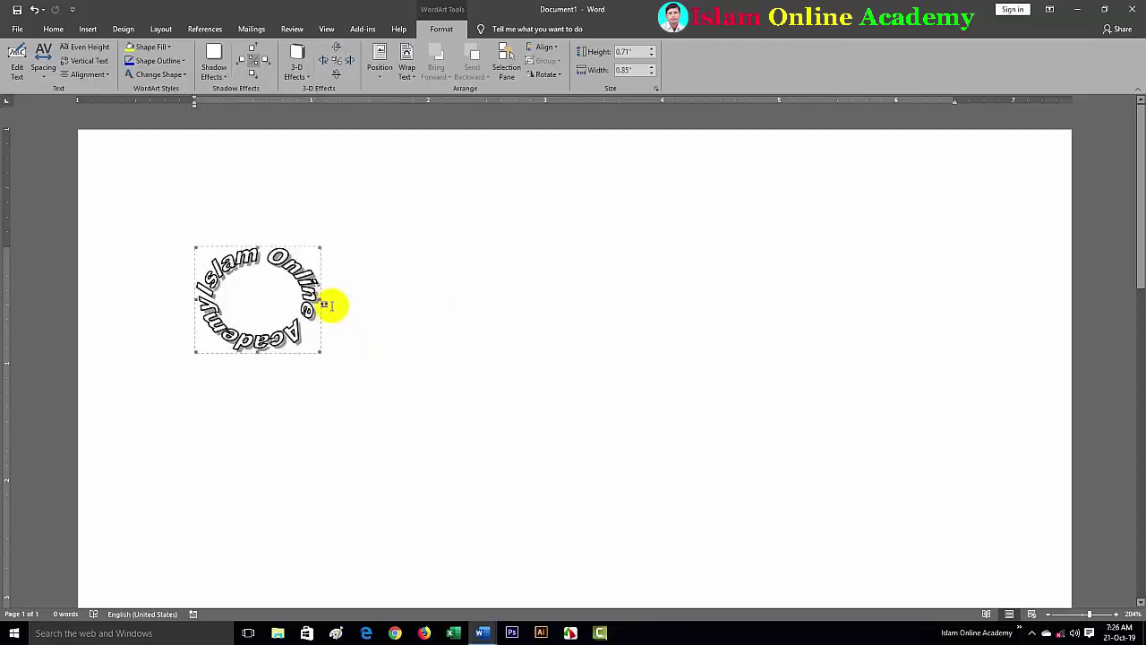
{"action": "key", "text": "ctrl+z"}
{"action": "key", "text": "ctrl+z"}
{"action": "key", "text": "ctrl+z"}
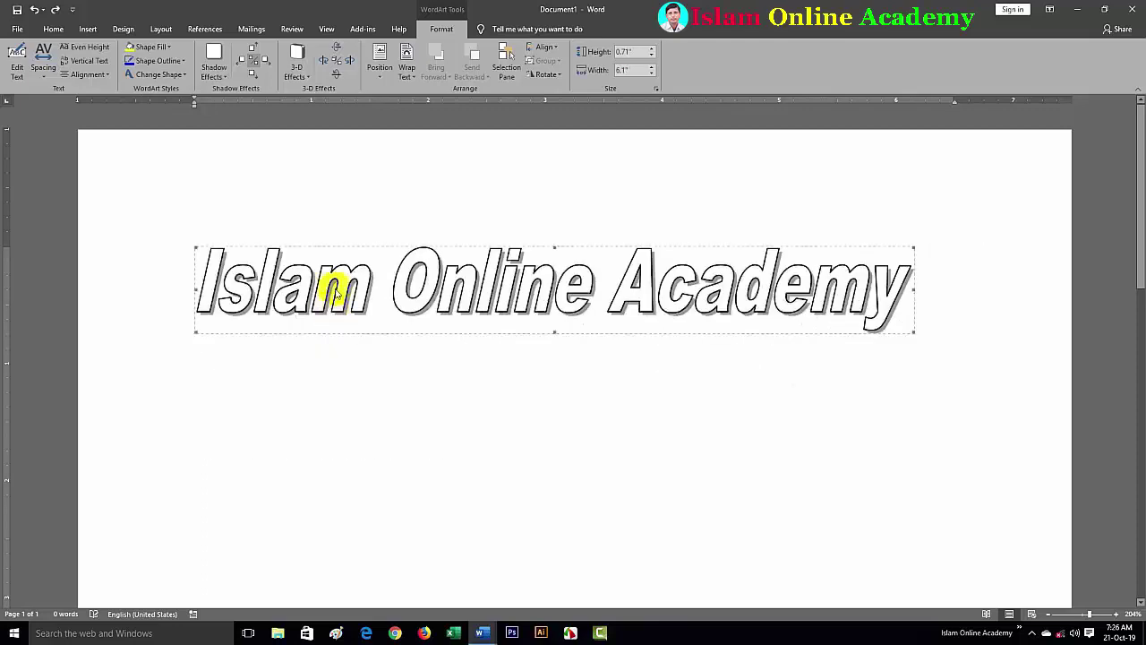
{"action": "left_click", "coordinate": [184, 76]}
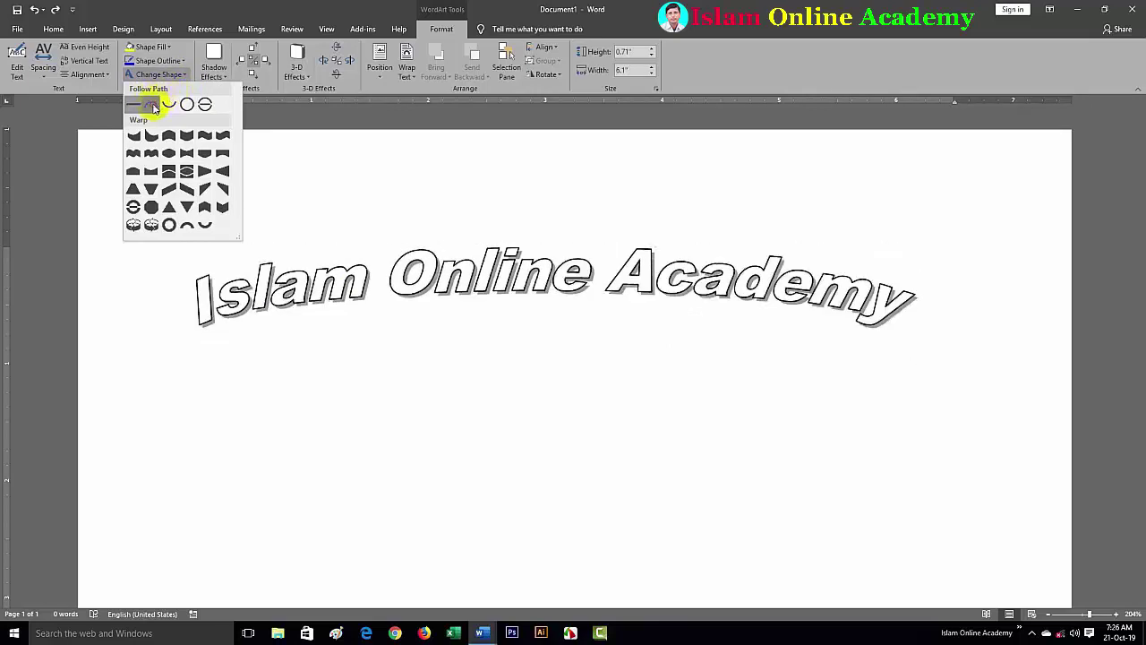
{"action": "left_click", "coordinate": [154, 106]}
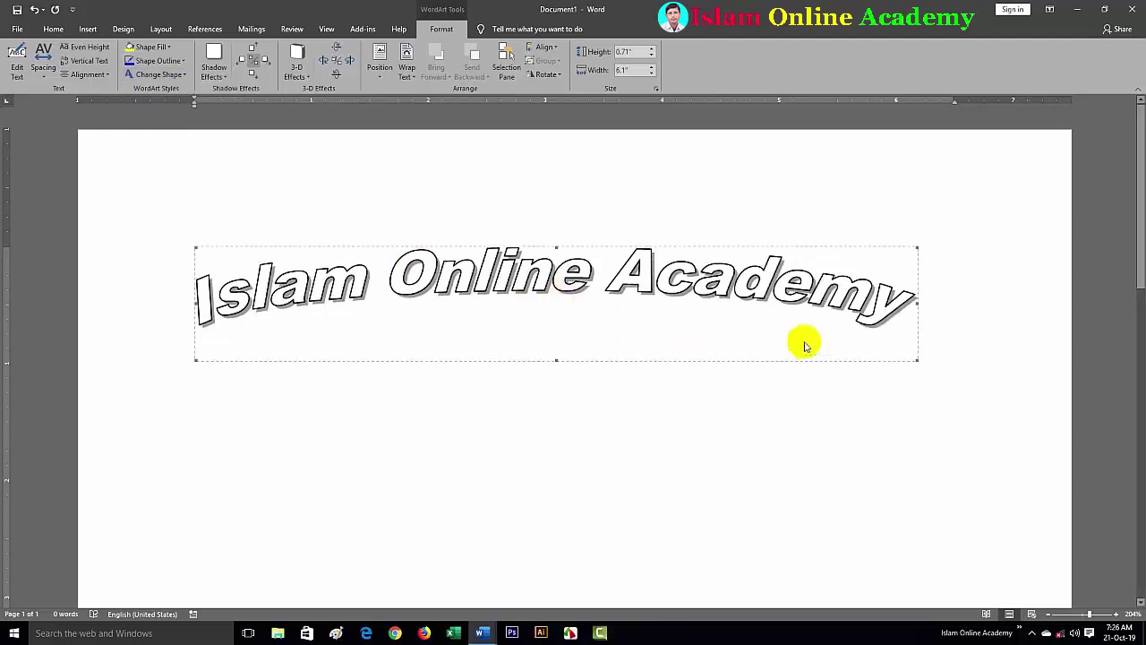
Step: Fill the arched WordArt letters light green, leaving shadow and 3-D effects unchanged
{"action": "left_click", "coordinate": [167, 50]}
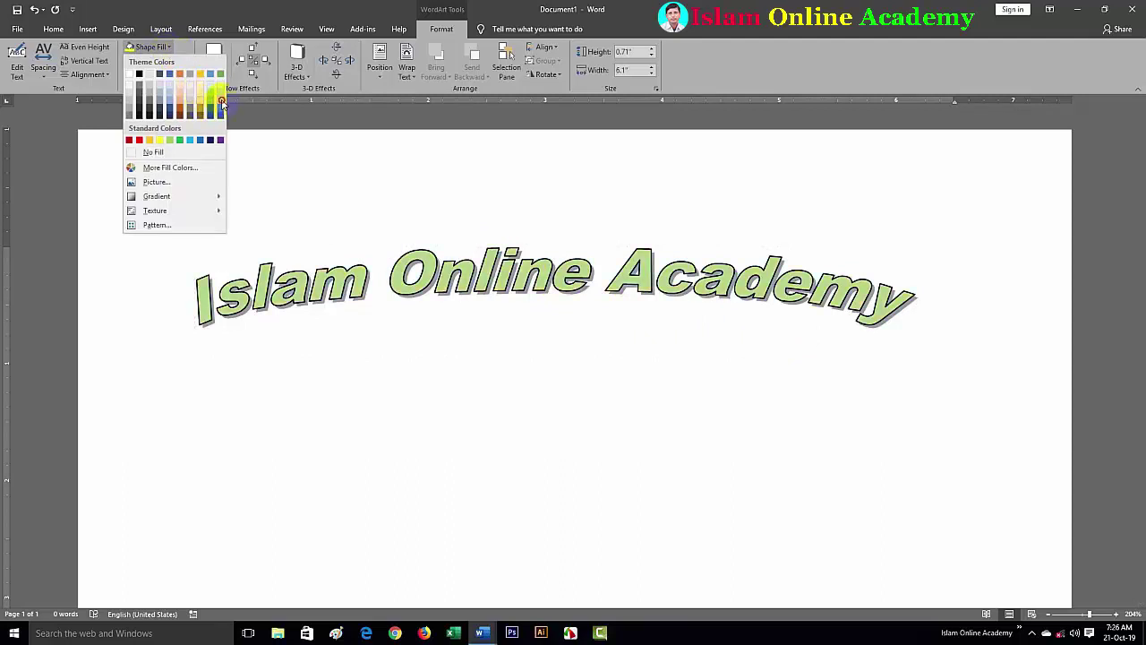
{"action": "left_click", "coordinate": [221, 104]}
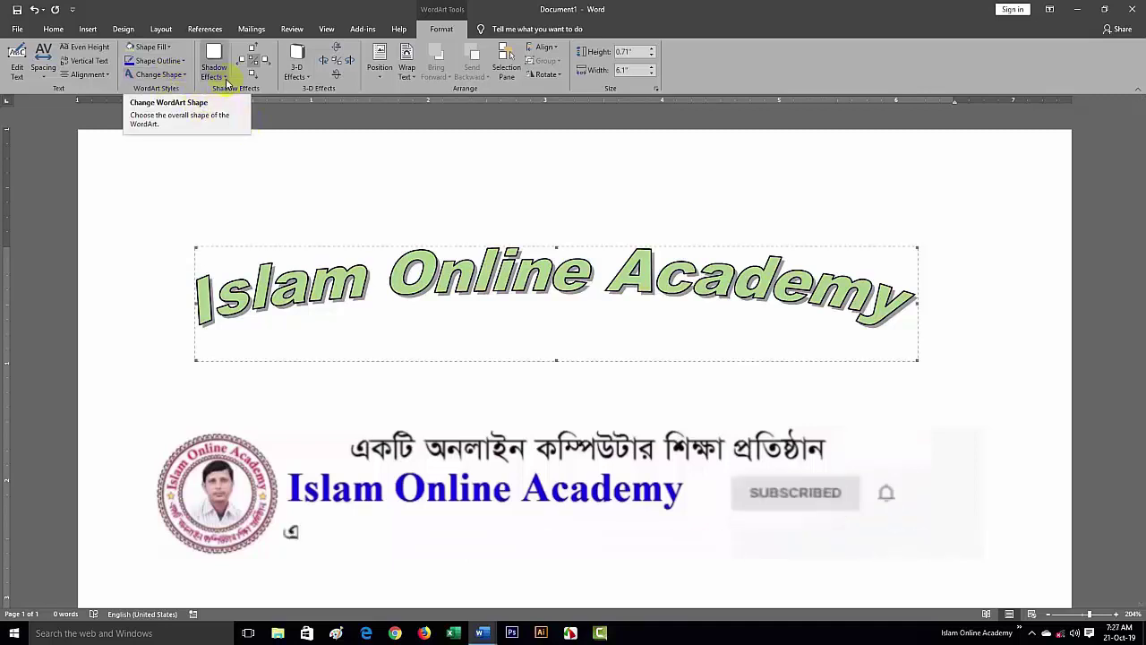
{"action": "left_click", "coordinate": [224, 80]}
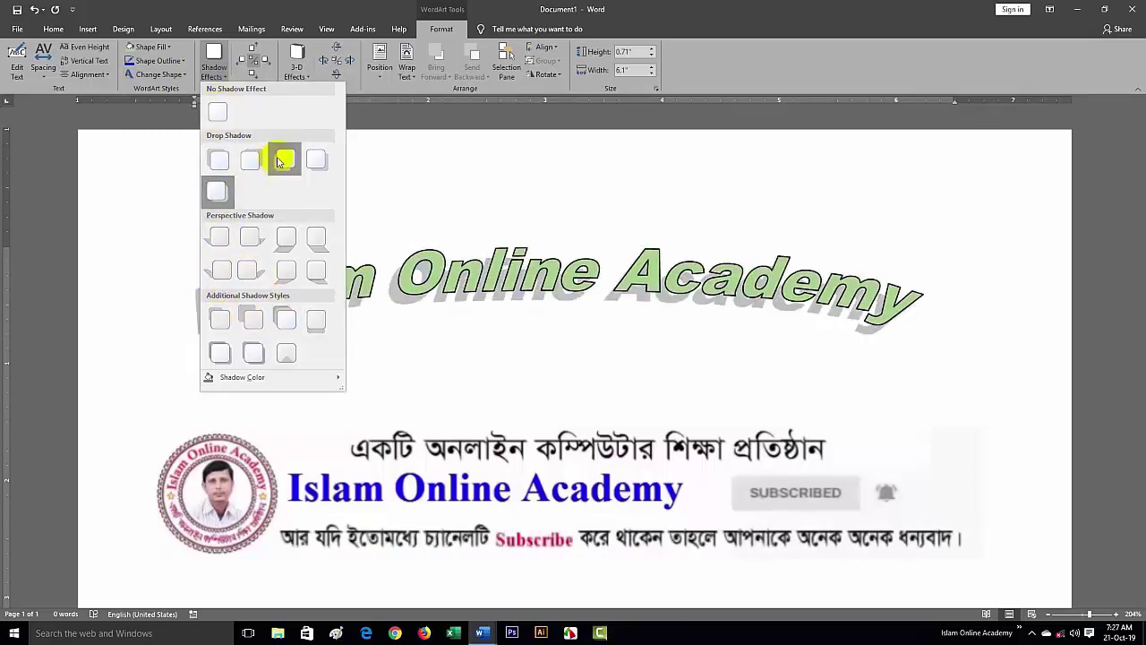
{"action": "left_click", "coordinate": [423, 185]}
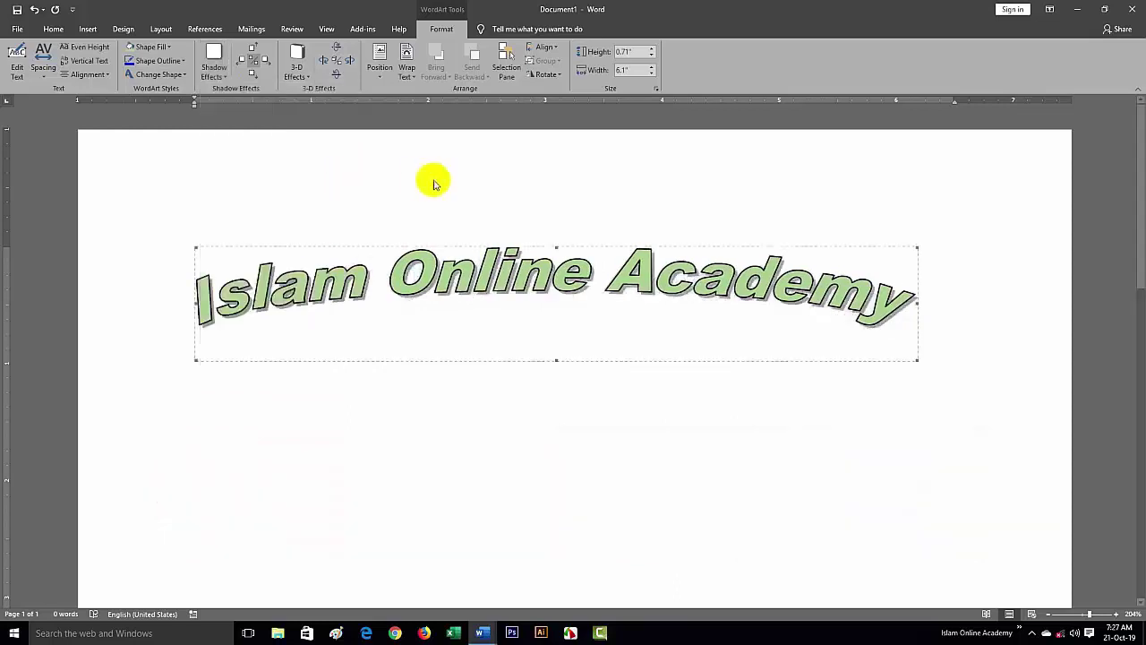
{"action": "left_click", "coordinate": [309, 77]}
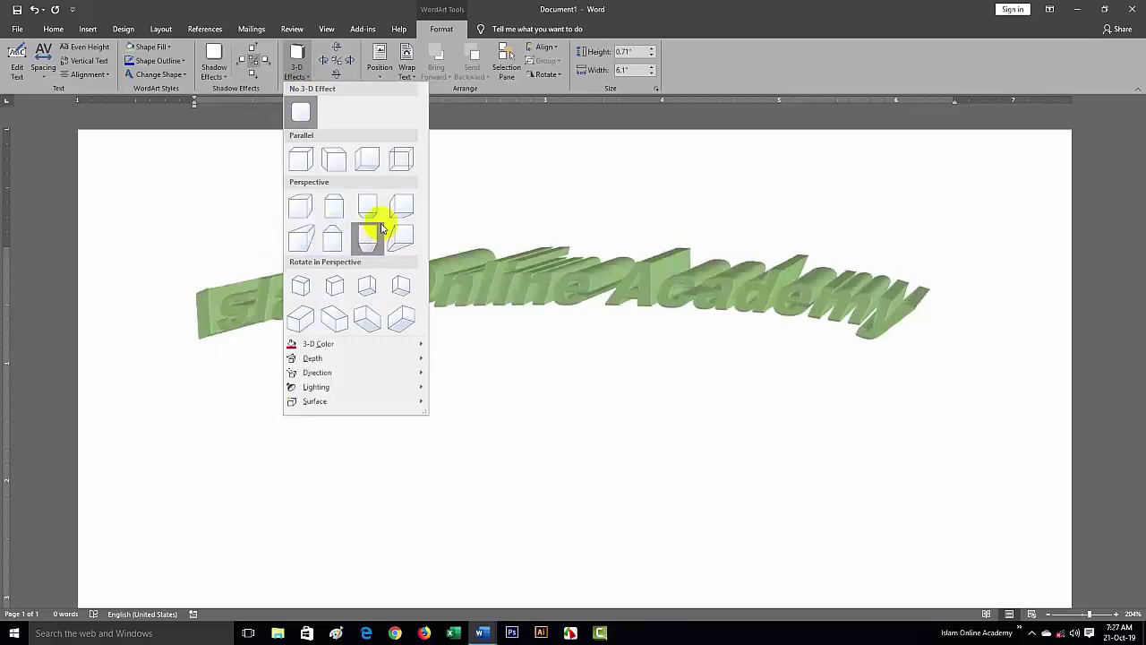
{"action": "left_click", "coordinate": [482, 197]}
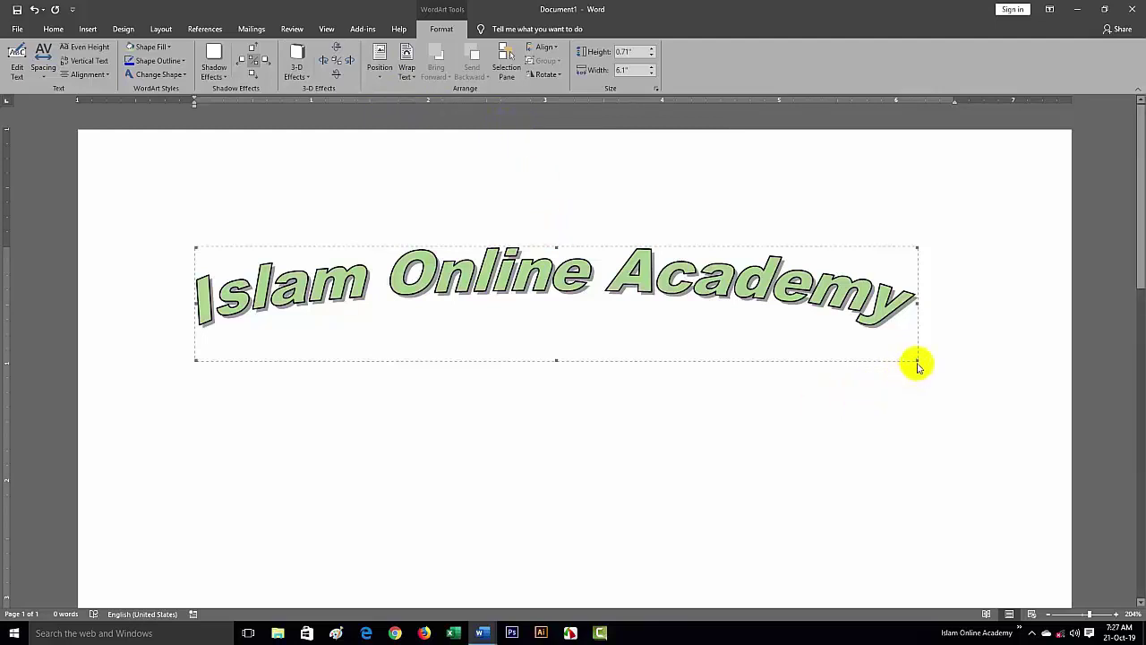
Step: Stretch the arched WordArt down to 3.33" high by 6.41" wide
{"action": "left_click_drag", "start_coordinate": [916, 360], "coordinate": [947, 563]}
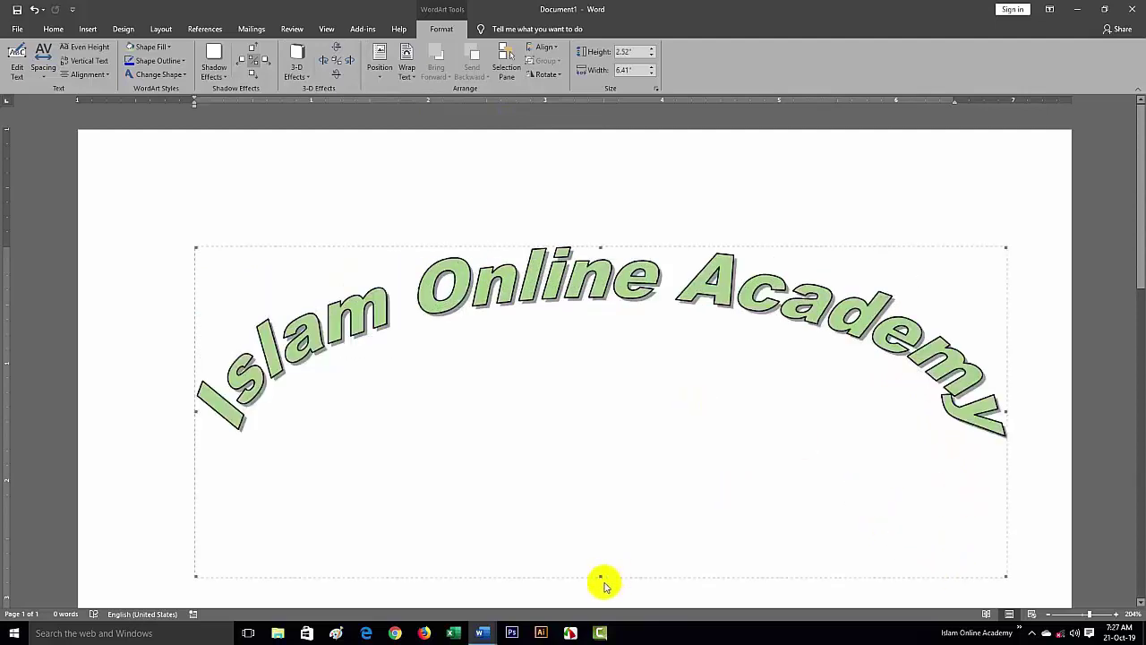
{"action": "left_click_drag", "start_coordinate": [601, 576], "coordinate": [601, 604]}
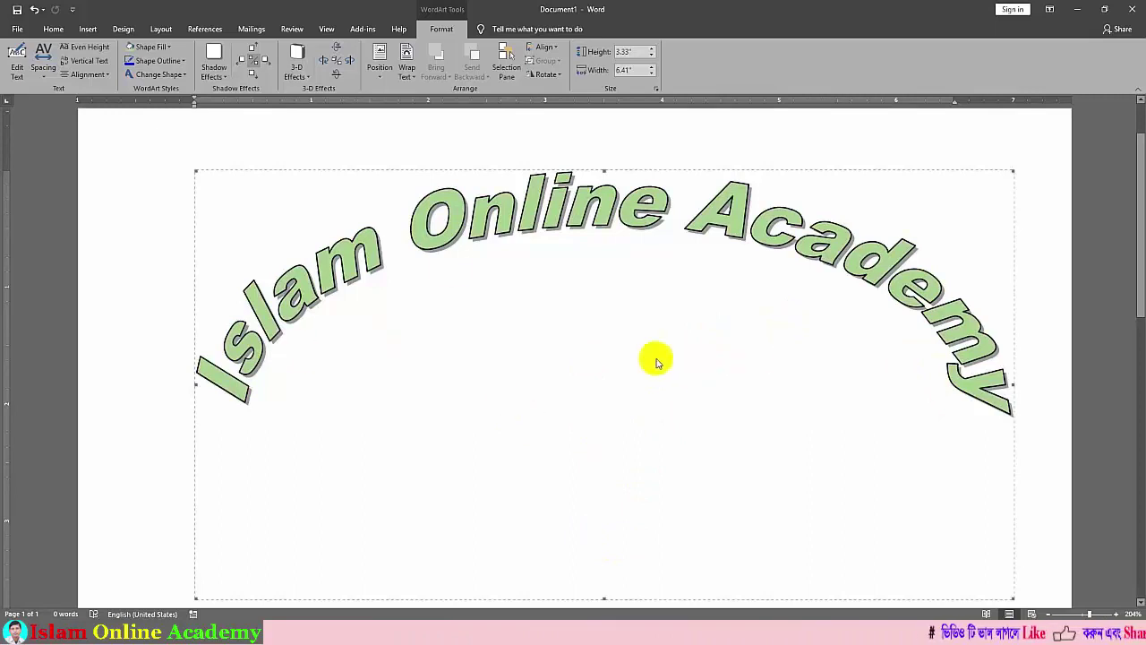
{"action": "scroll", "coordinate": [402, 338], "scroll_direction": "down", "scroll_amount": 1}
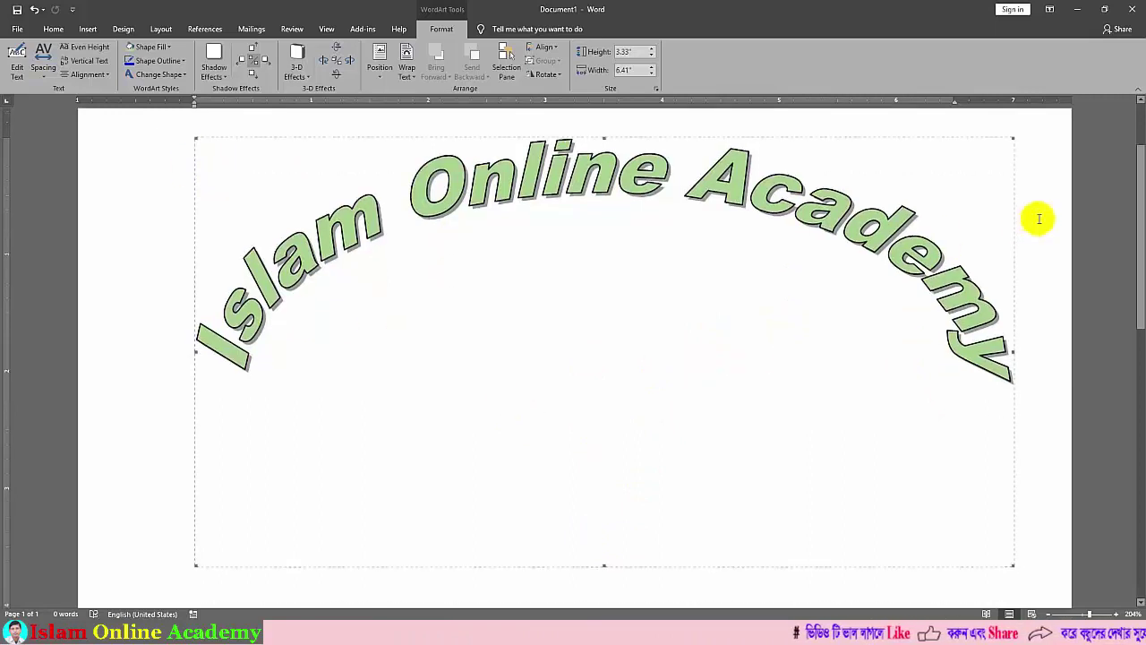
{"action": "left_click", "coordinate": [371, 322]}
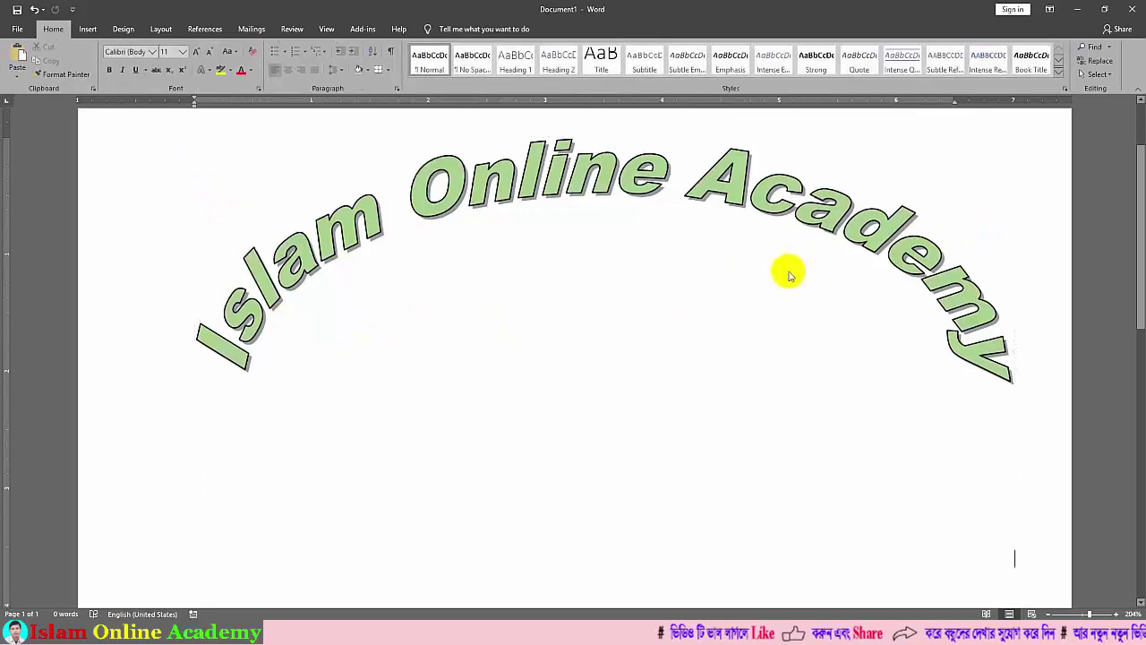
{"action": "left_click", "coordinate": [459, 293]}
{"action": "left_click", "coordinate": [714, 274]}
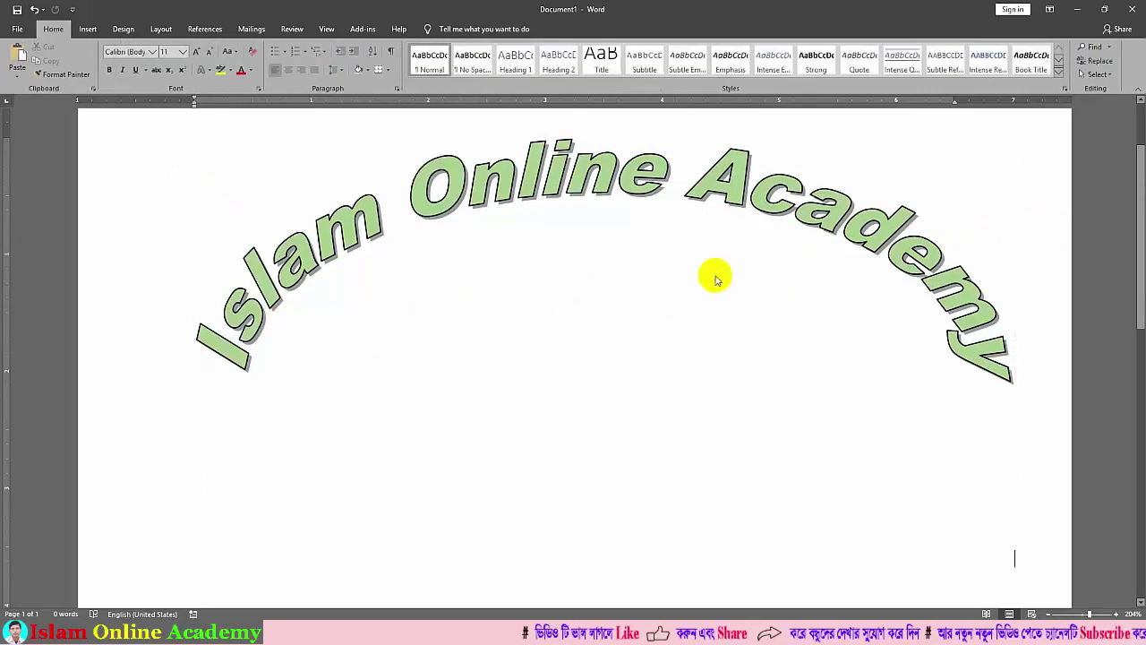
{"action": "left_click", "coordinate": [982, 250]}
{"action": "left_click", "coordinate": [1030, 233]}
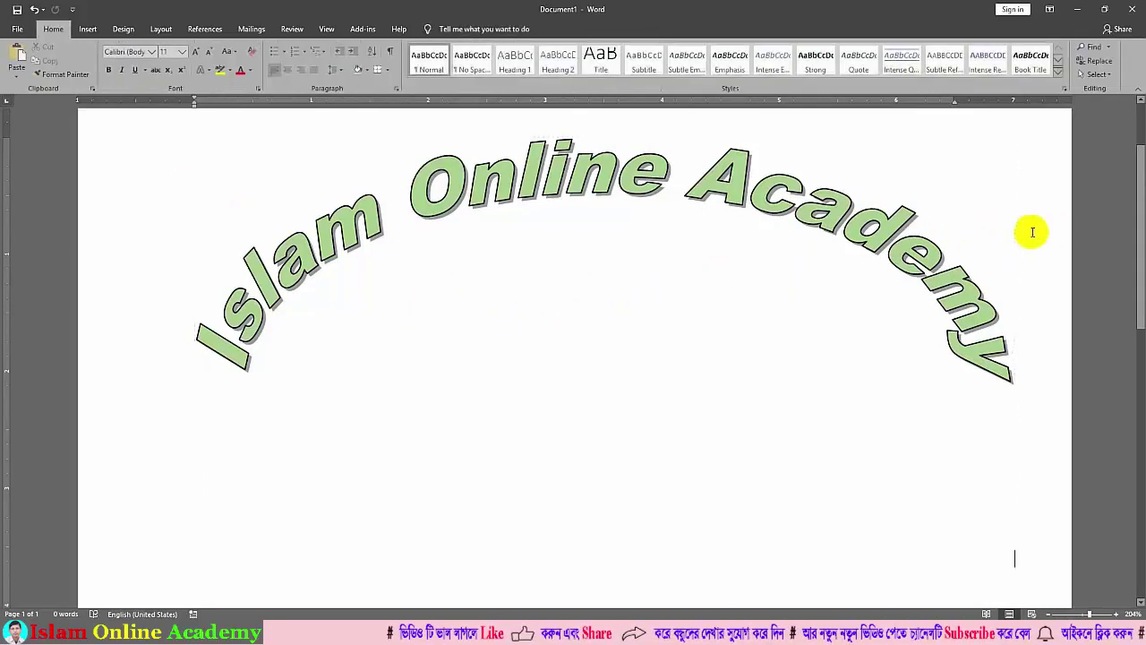
{"action": "left_click", "coordinate": [680, 218]}
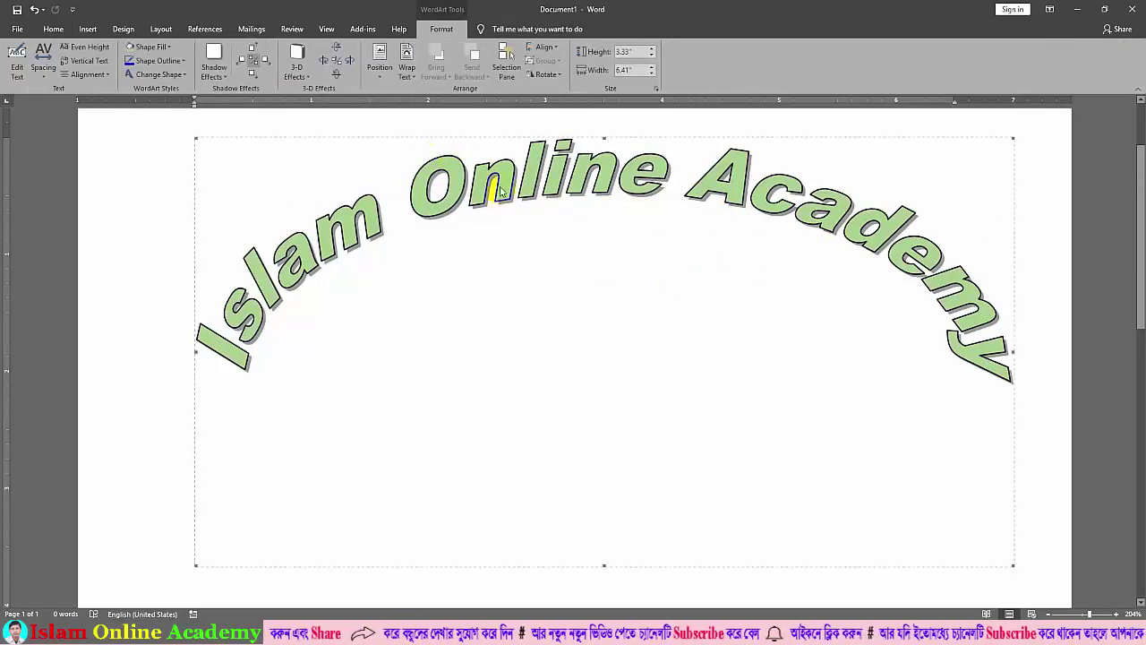
Step: Set the WordArt to In Front of Text and type the sample text 'hdjkfd hdk'
{"action": "left_click", "coordinate": [415, 81]}
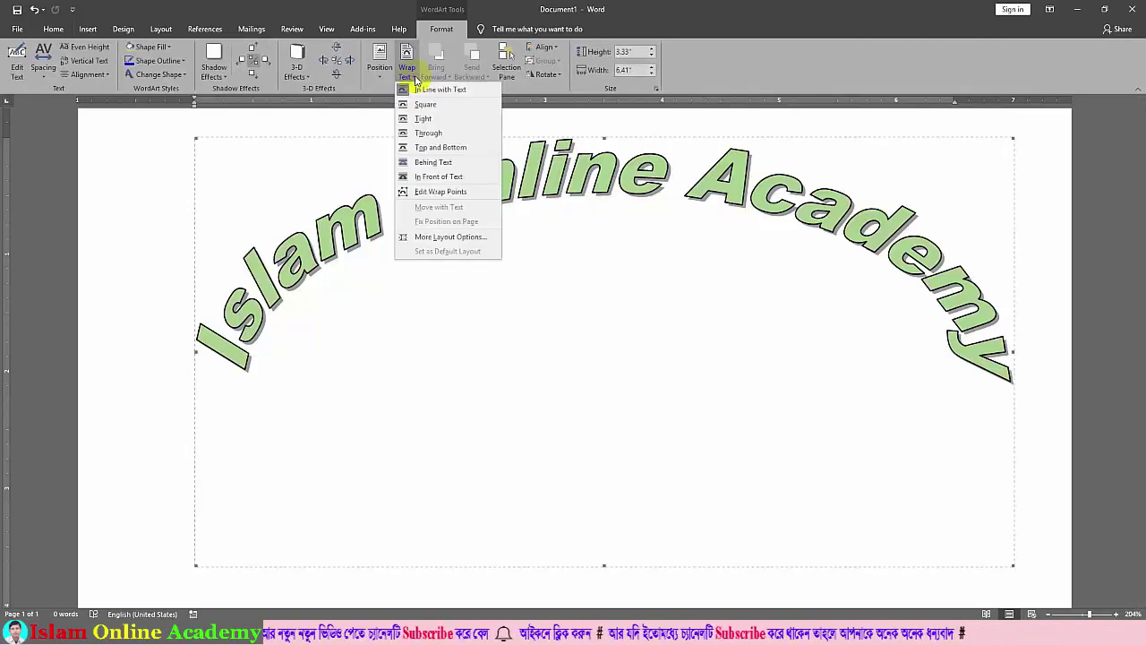
{"action": "left_click", "coordinate": [439, 177]}
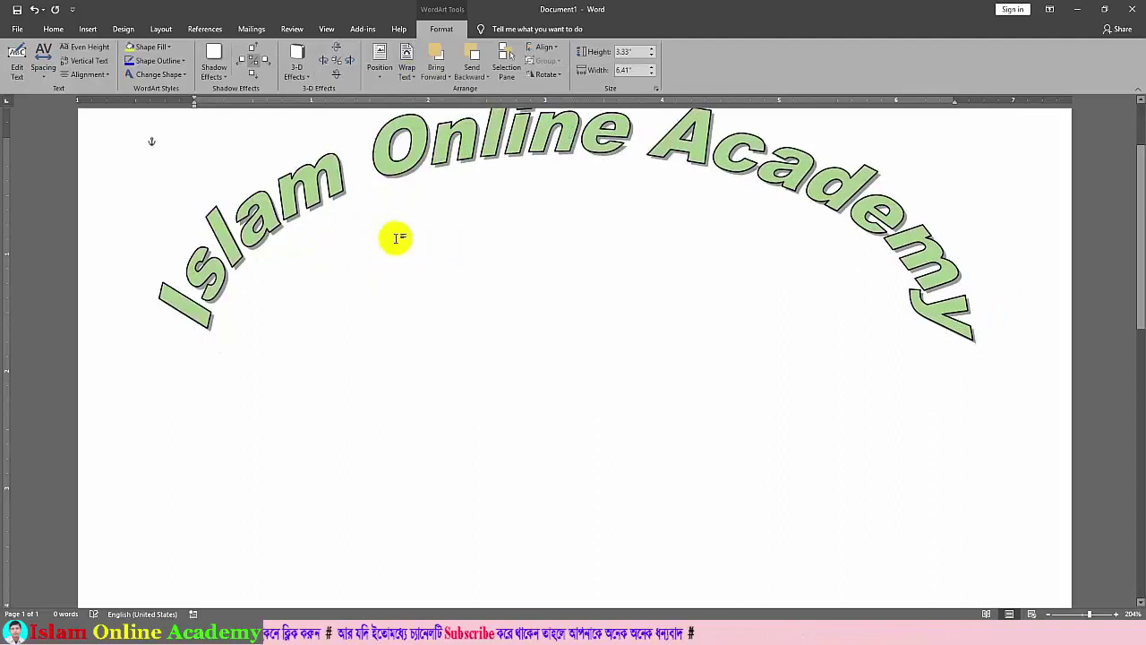
{"action": "left_click", "coordinate": [414, 243]}
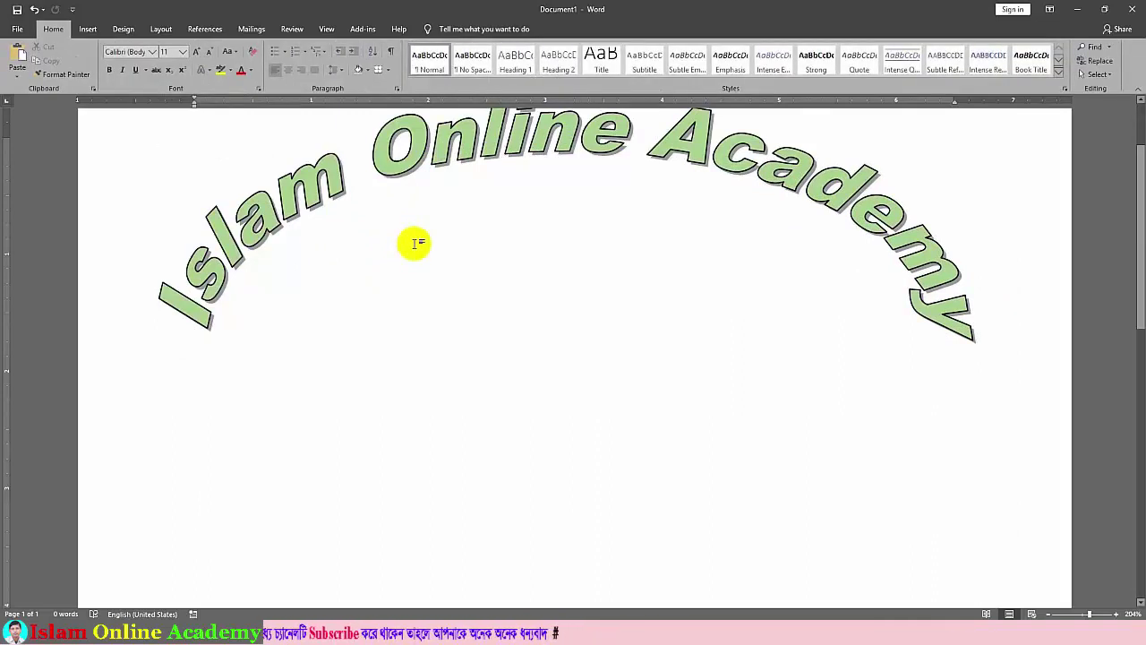
{"action": "type", "text": "hdjkfd hdkjfhkdj fhkjdfhk"}
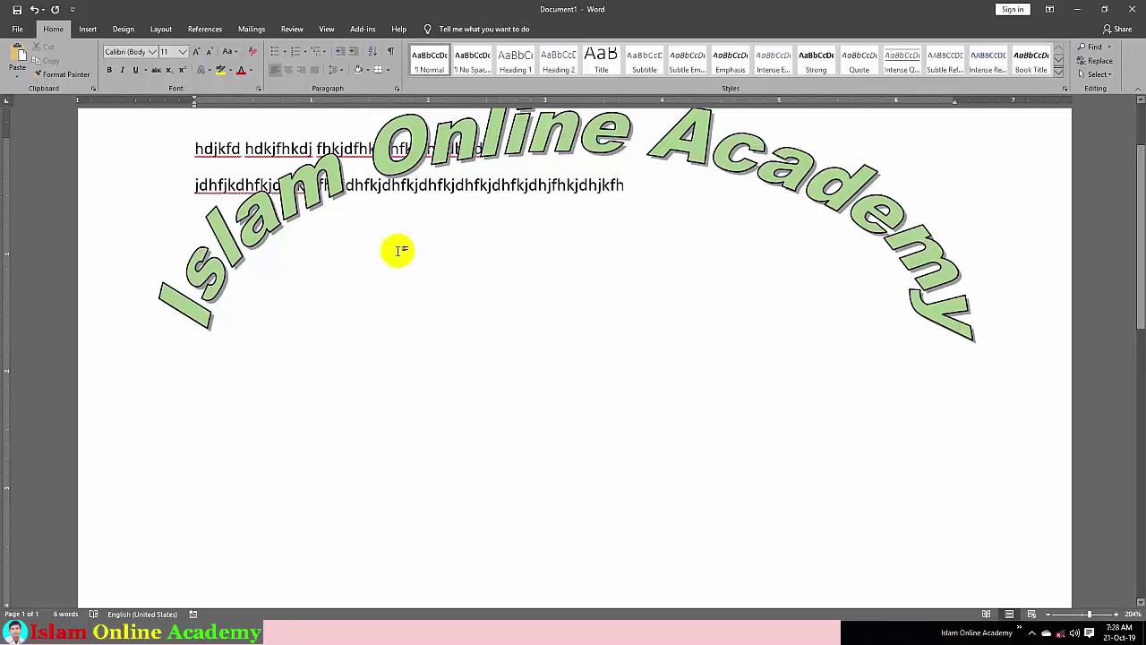
Step: Add blank lines above, centre both sample lines, and move the WordArt up over them
{"action": "left_click", "coordinate": [192, 147]}
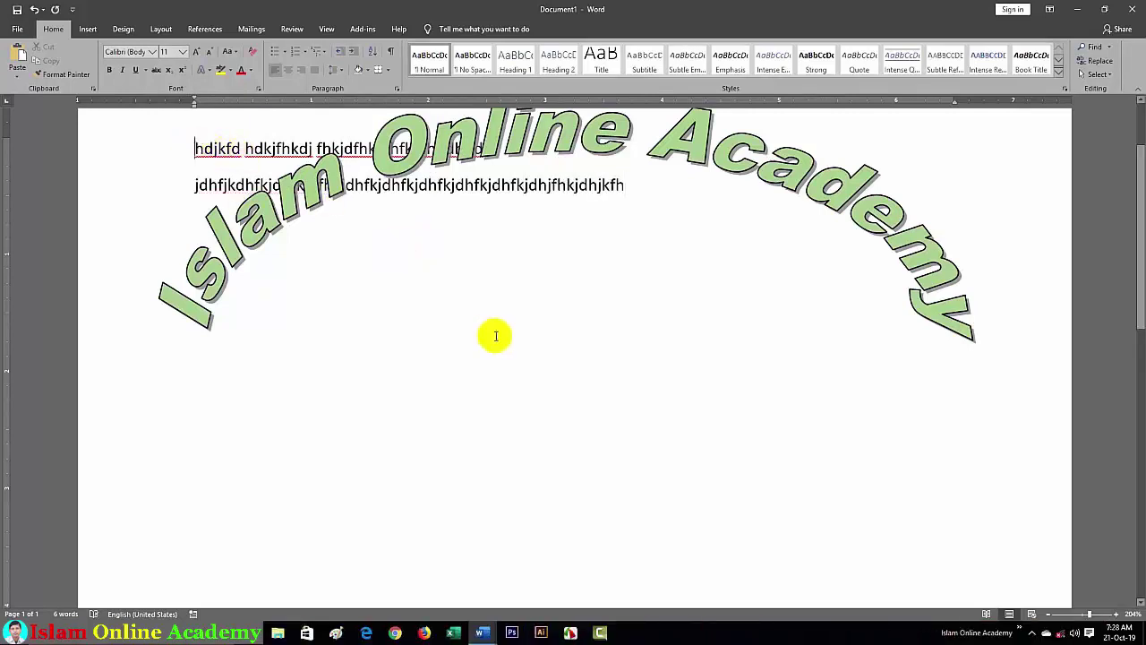
{"action": "key", "text": "Return"}
{"action": "key", "text": "Return"}
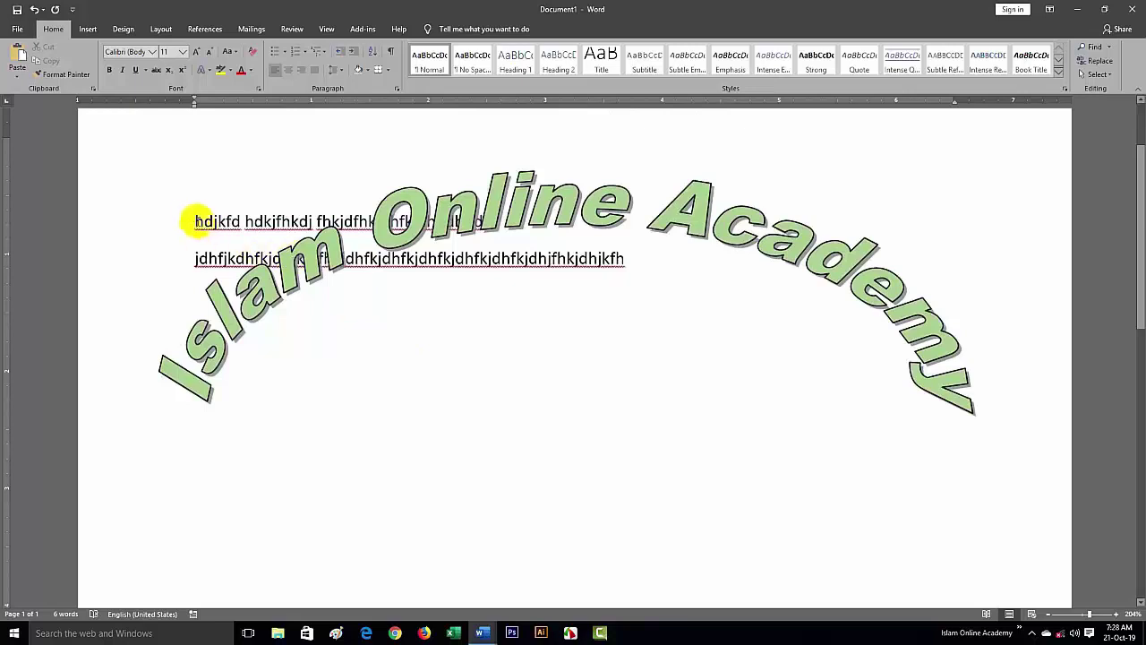
{"action": "mouse_move", "coordinate": [195, 220]}
{"action": "left_mouse_down"}
{"action": "mouse_move", "coordinate": [668, 259]}
{"action": "mouse_move", "coordinate": [580, 258]}
{"action": "mouse_move", "coordinate": [613, 256]}
{"action": "left_mouse_up"}
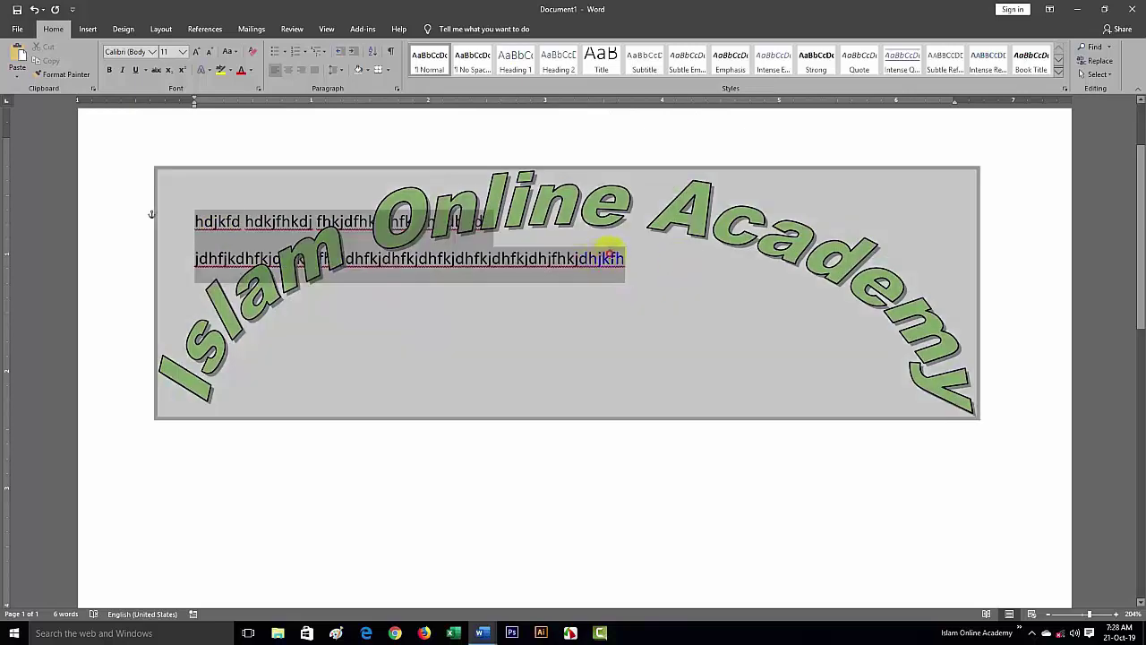
{"action": "left_click", "coordinate": [289, 71]}
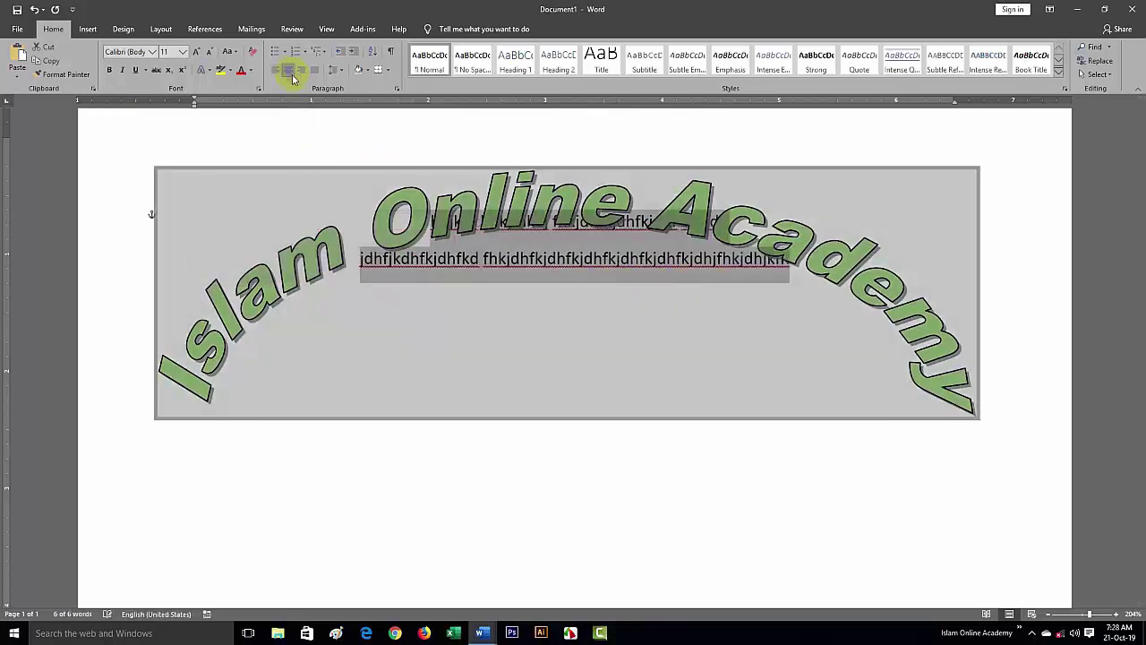
{"action": "left_click", "coordinate": [593, 315]}
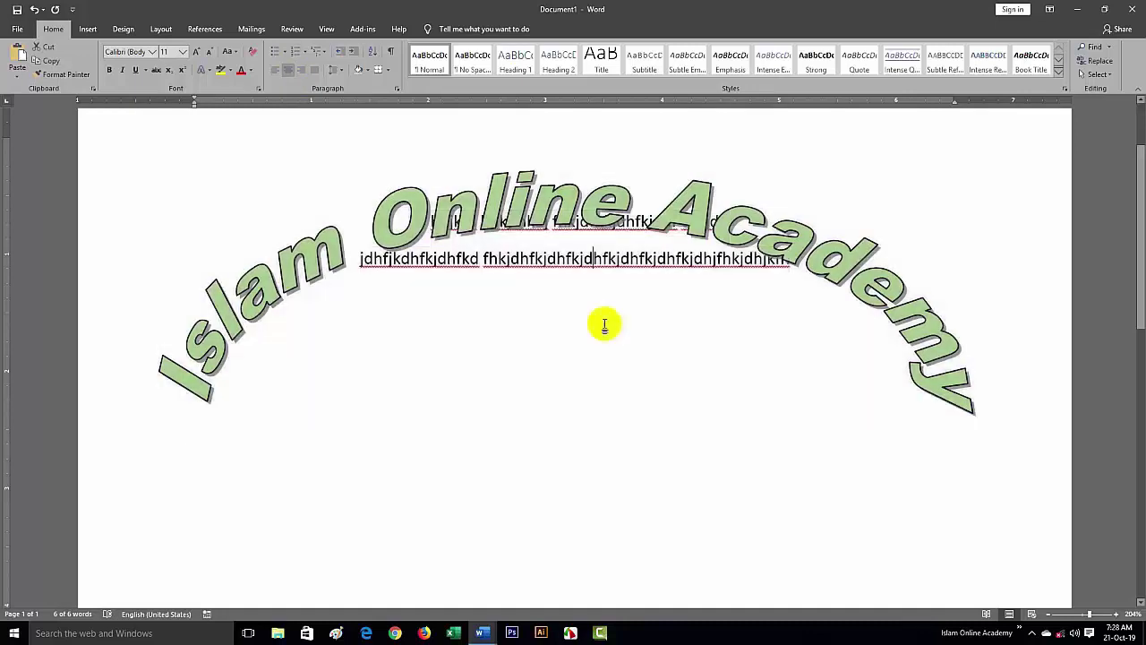
{"action": "left_click", "coordinate": [696, 213]}
{"action": "left_click_drag", "start_coordinate": [703, 170], "coordinate": [707, 118]}
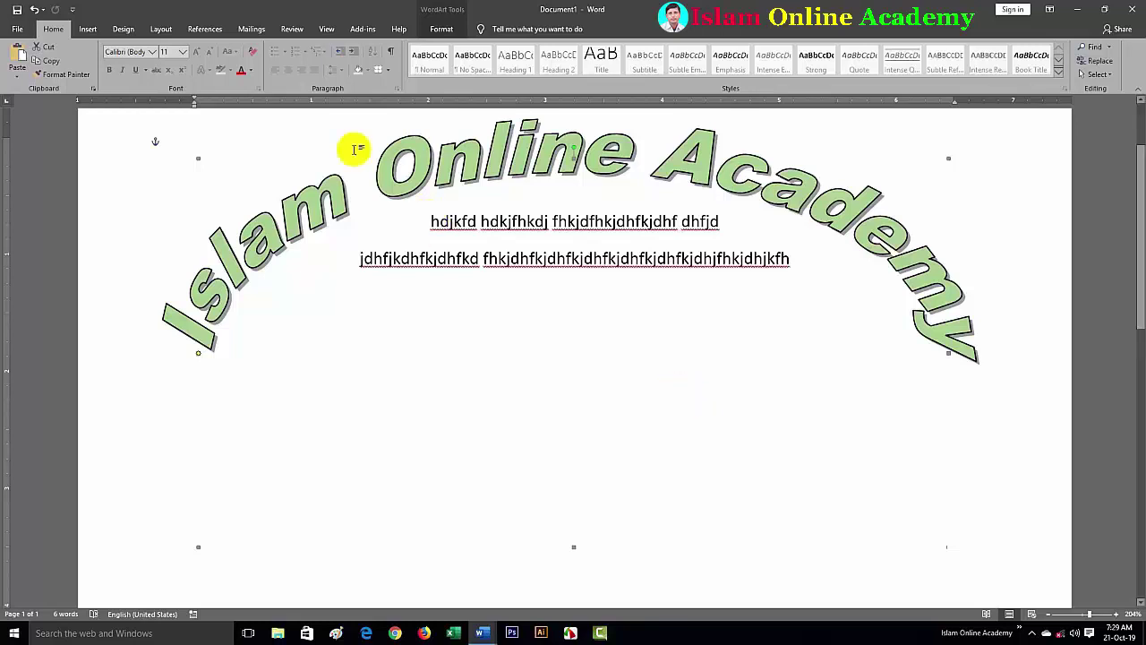
Step: Bring up the Insert ribbon above the four left-aligned sample lines
{"action": "left_click", "coordinate": [88, 29]}
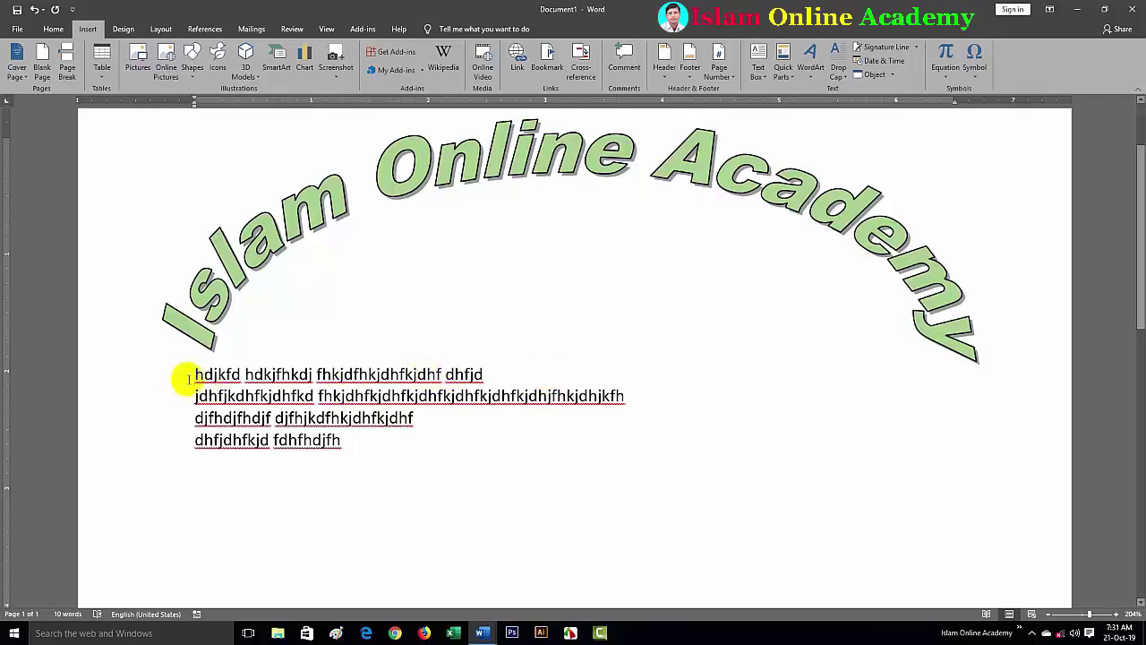
Step: Replace the paragraph's first letter with H and make it a dropped capital spanning three lines
{"action": "left_click_drag", "start_coordinate": [190, 374], "coordinate": [198, 374]}
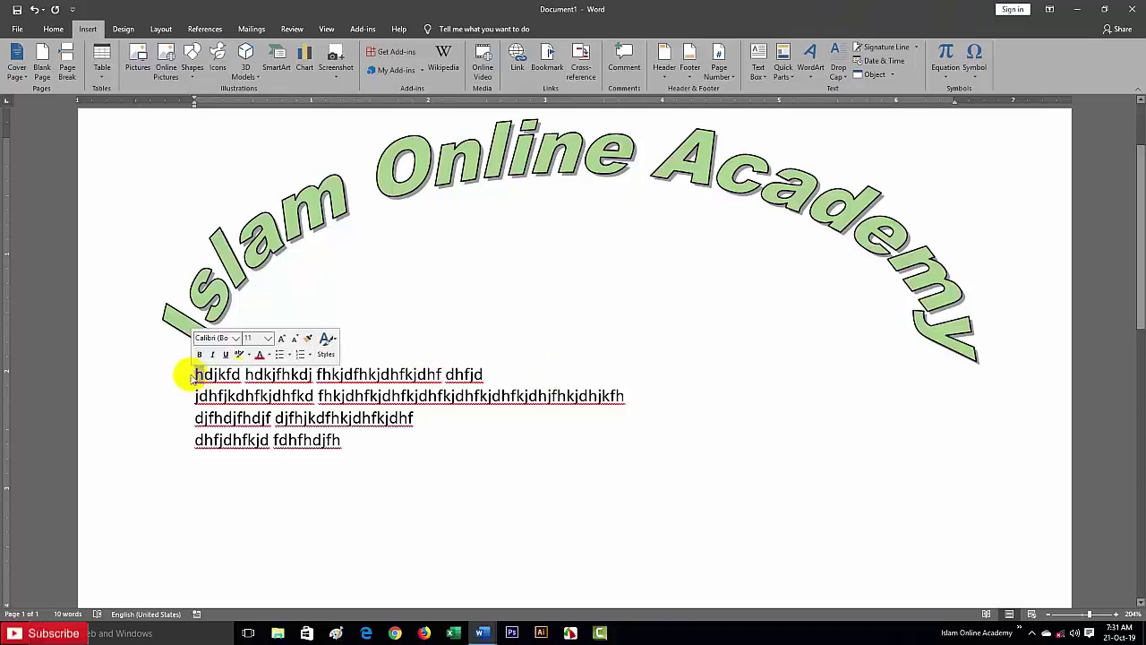
{"action": "type", "text": "H"}
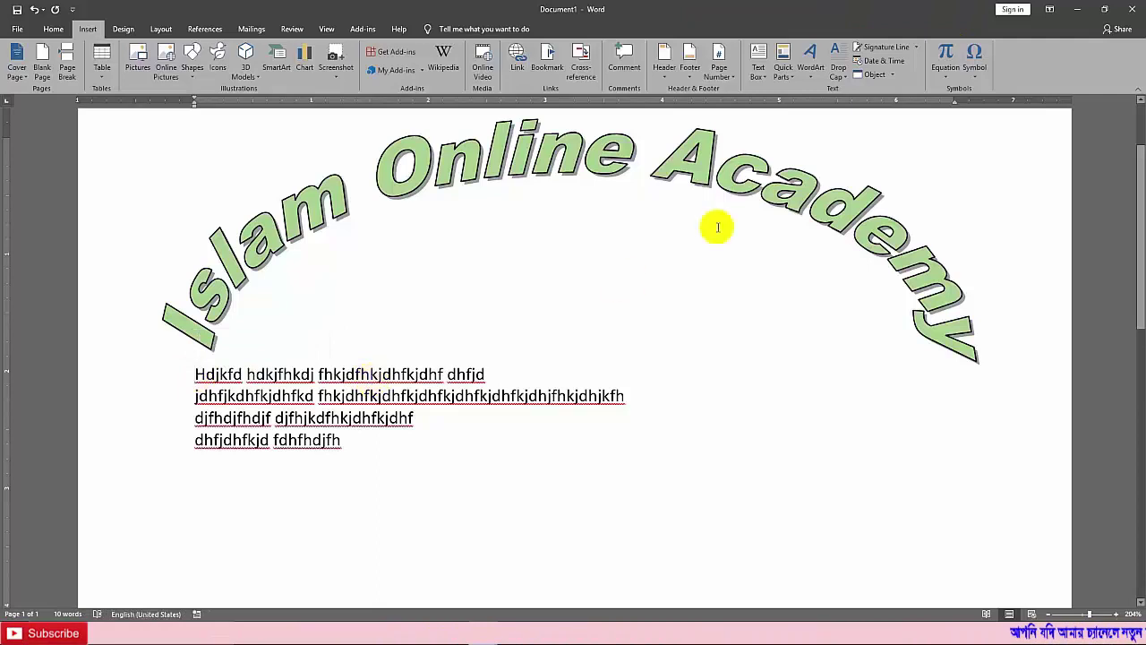
{"action": "left_click", "coordinate": [845, 77]}
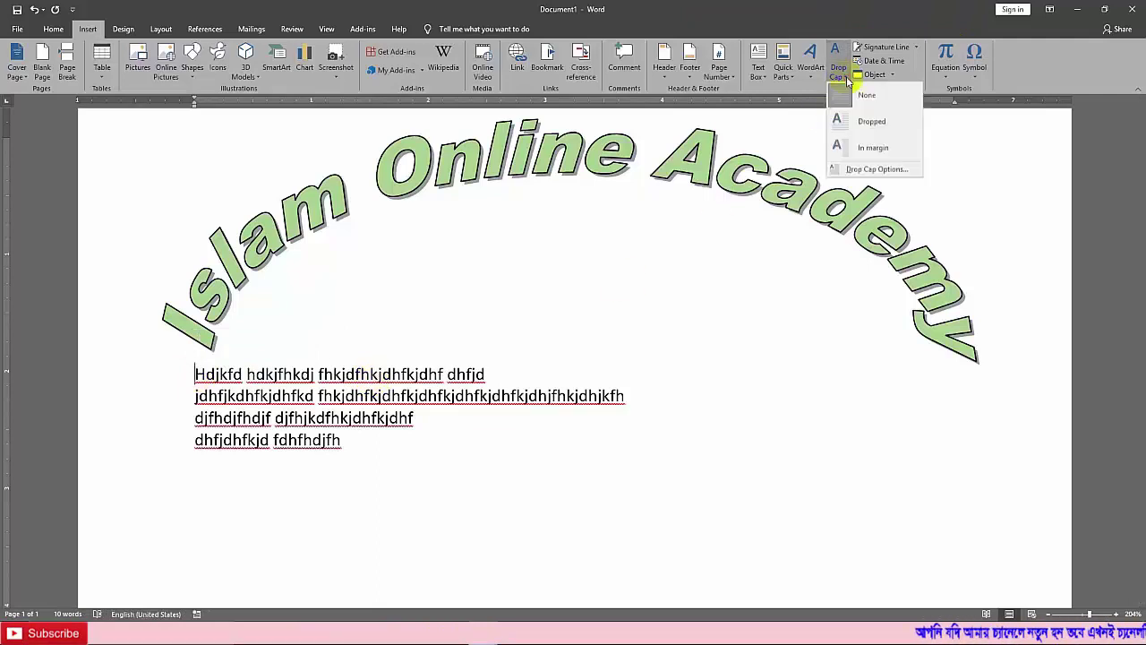
{"action": "left_click", "coordinate": [841, 123]}
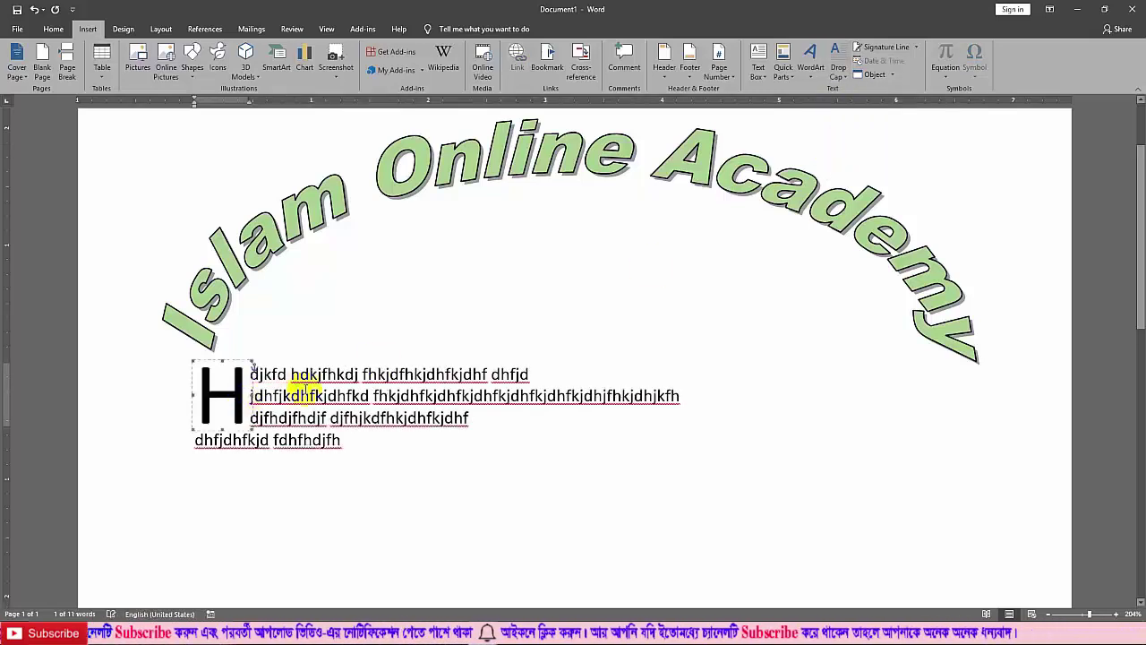
{"action": "left_click", "coordinate": [310, 395]}
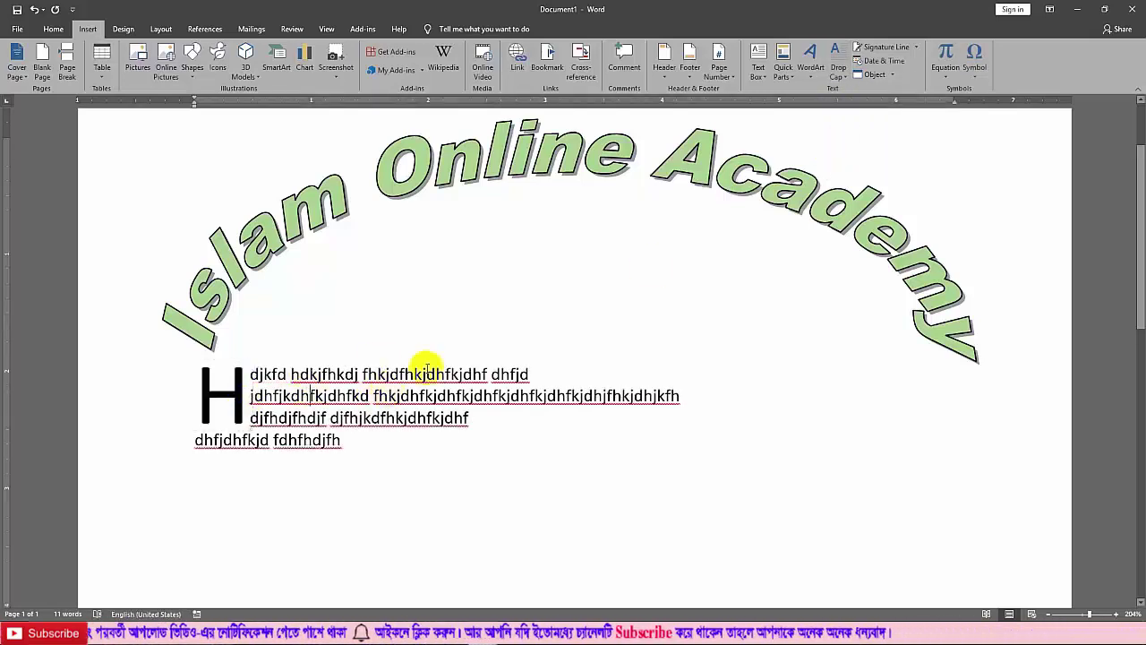
Step: Add a trial Office signature line with placeholder signer name and title, then delete it
{"action": "left_click", "coordinate": [614, 317]}
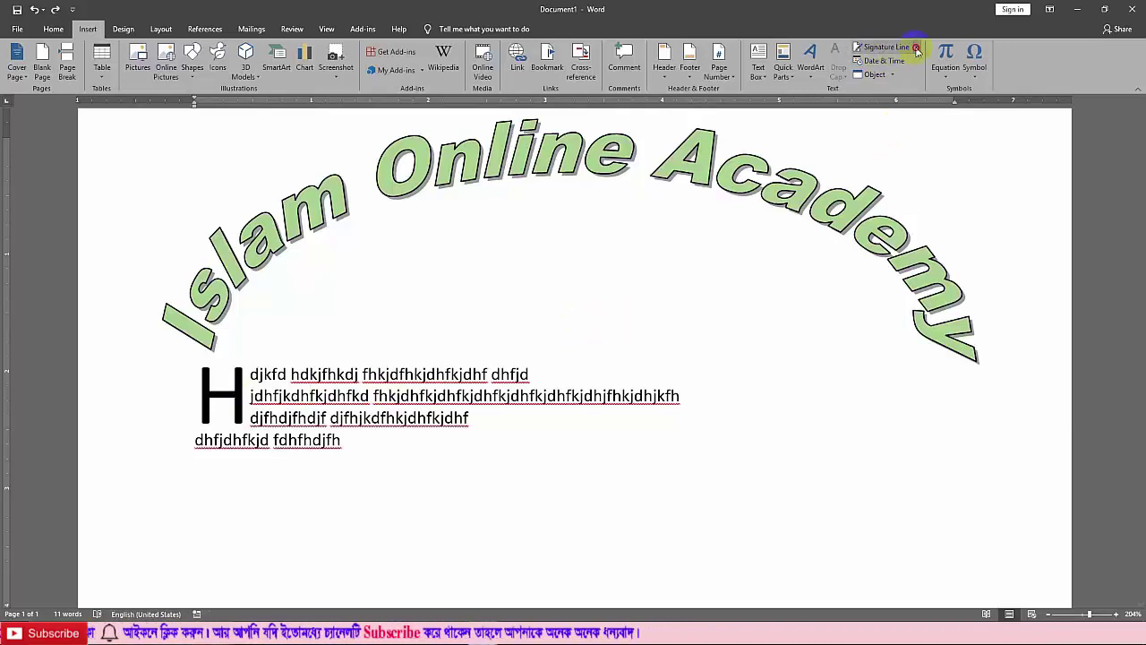
{"action": "left_click", "coordinate": [917, 51]}
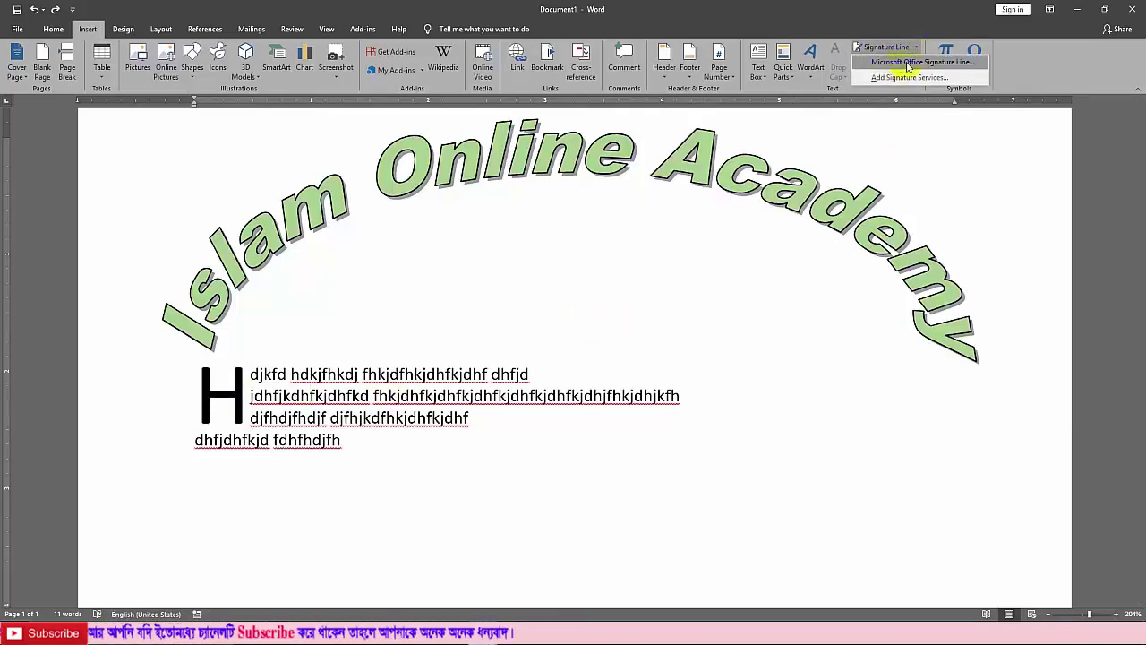
{"action": "left_click", "coordinate": [908, 62]}
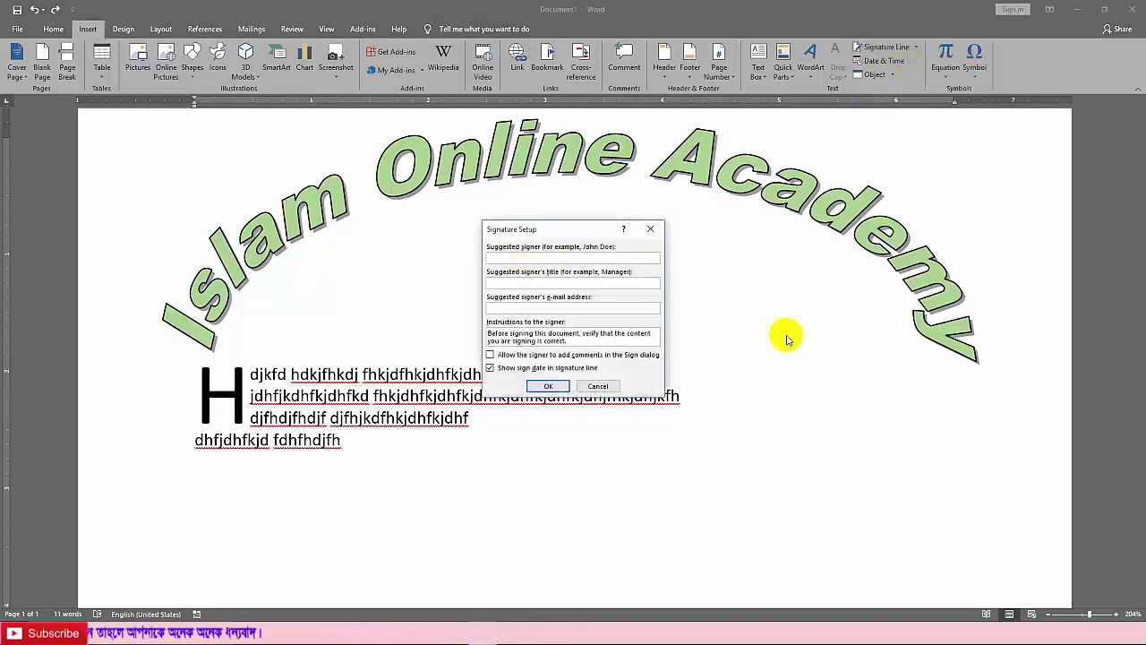
{"action": "type", "text": "jfjdjfhjdjfhkdh"}
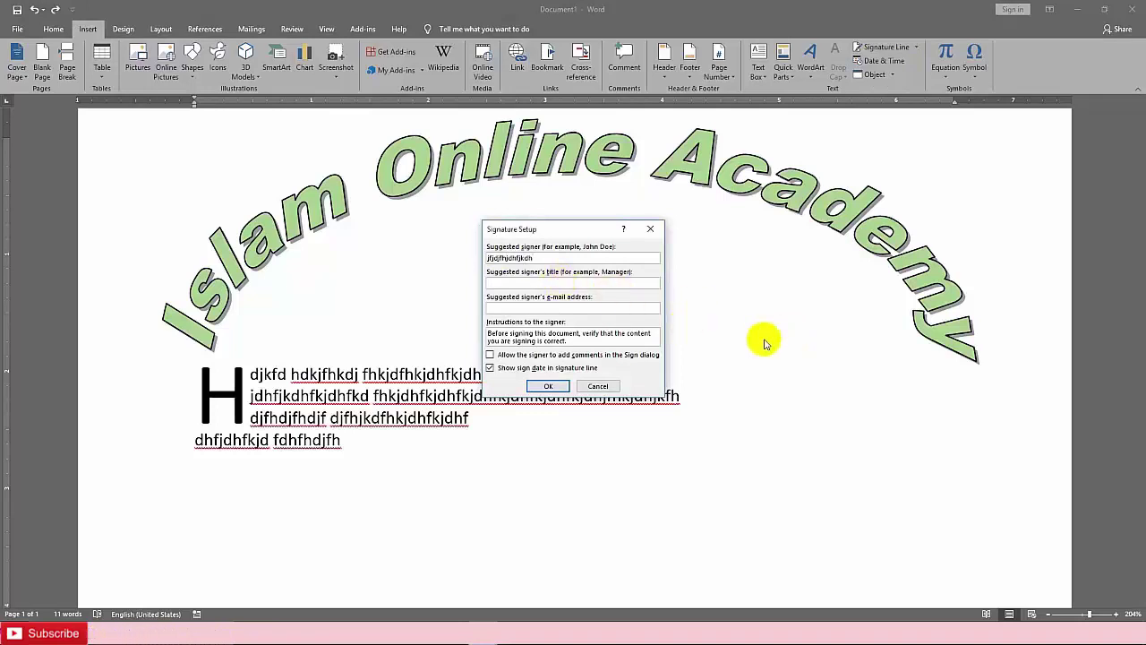
{"action": "key", "text": "Tab"}
{"action": "type", "text": "djfhdkjfhkjd"}
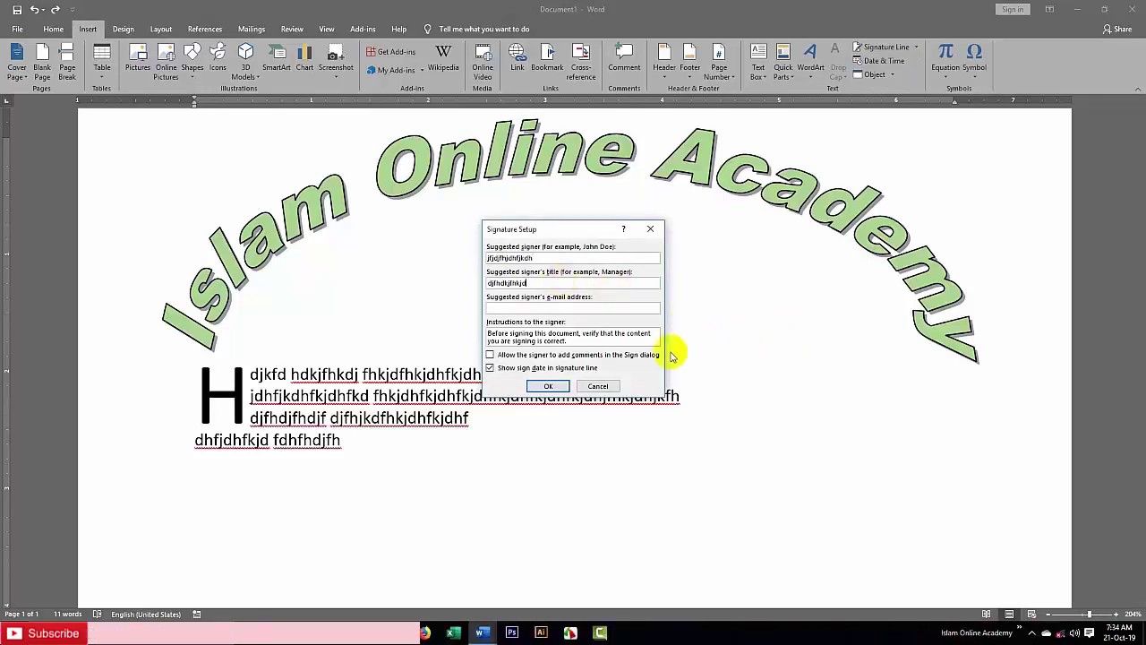
{"action": "left_click", "coordinate": [547, 386]}
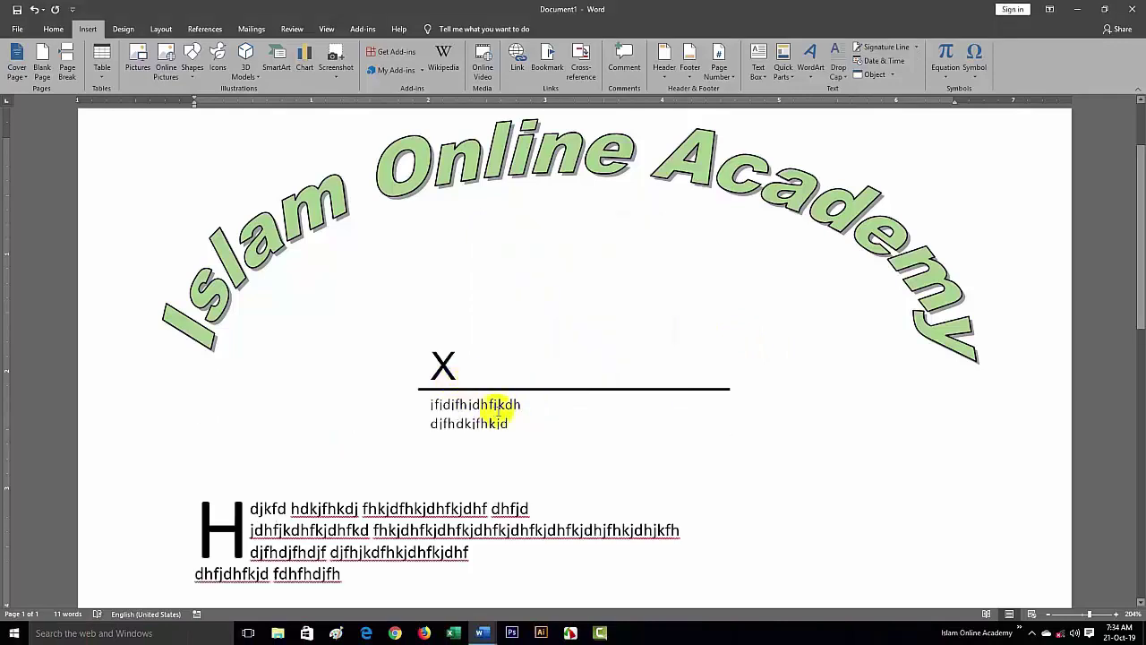
{"action": "left_click", "coordinate": [671, 394]}
{"action": "key", "text": "Delete"}
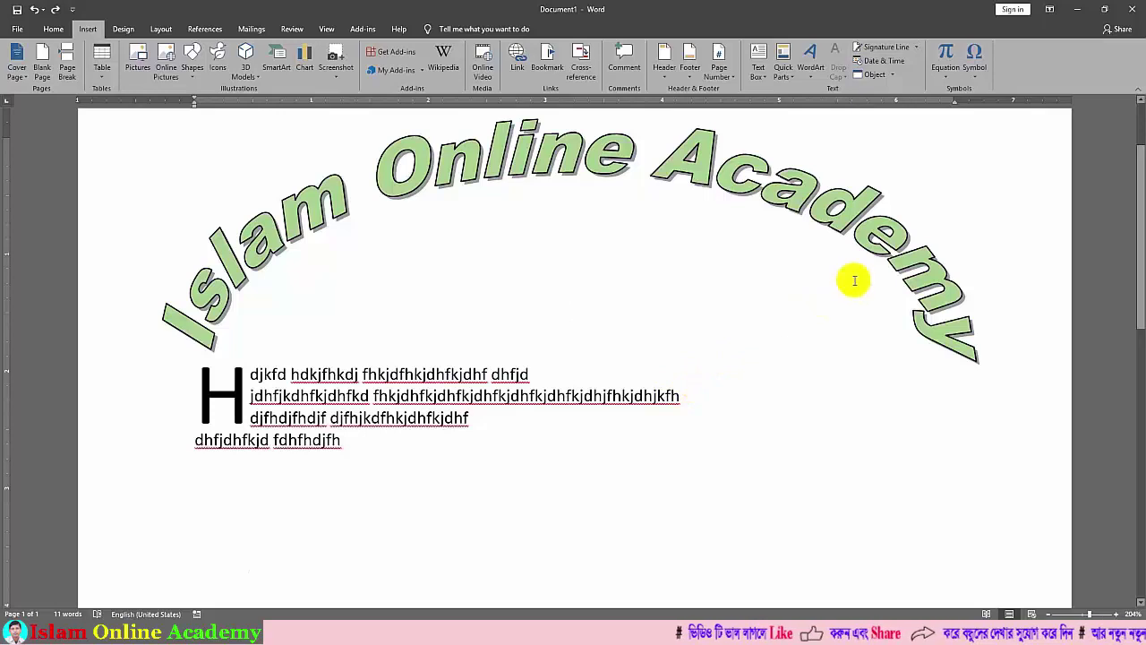
{"action": "left_click", "coordinate": [894, 63]}
{"action": "left_click", "coordinate": [452, 286]}
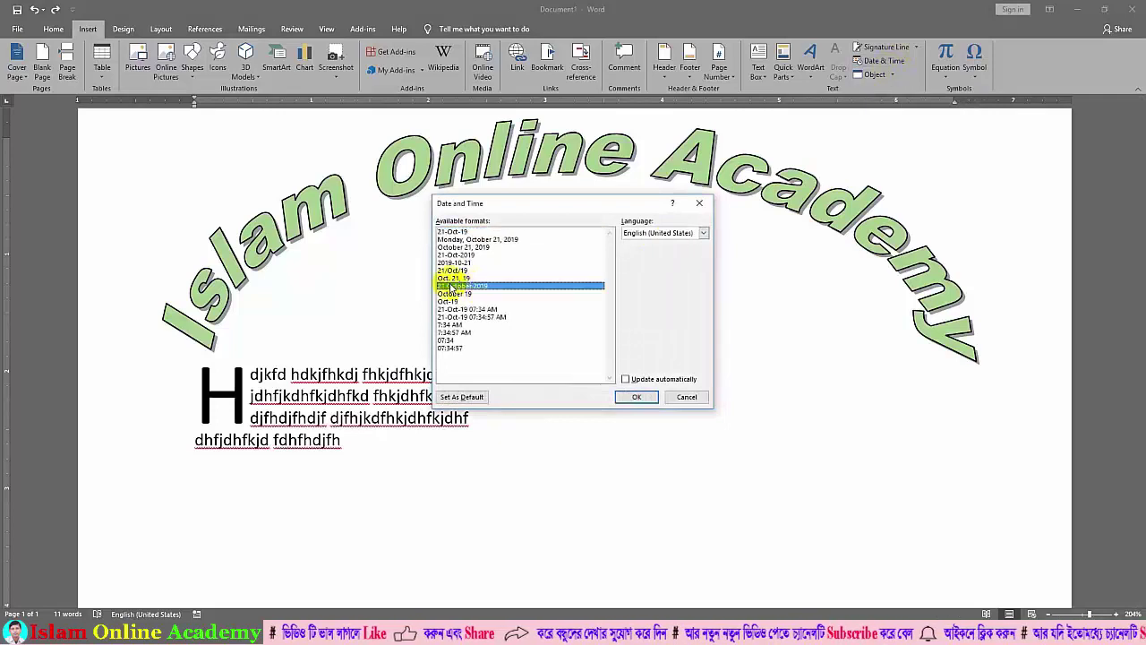
{"action": "left_click", "coordinate": [633, 394]}
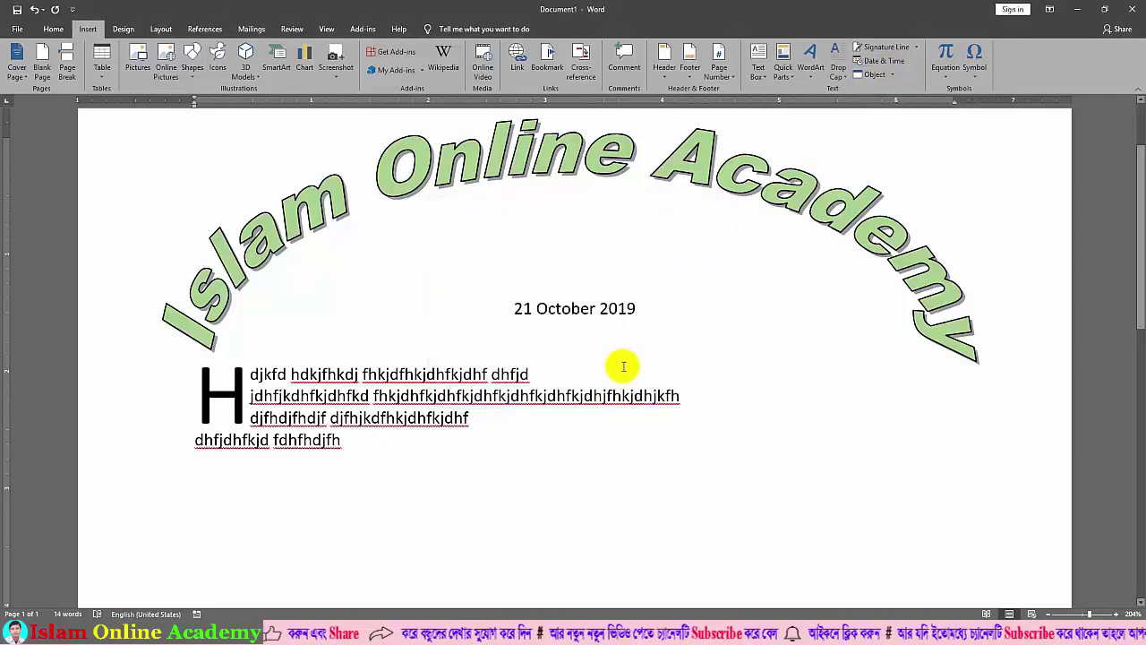
{"action": "key", "text": "ctrl+z"}
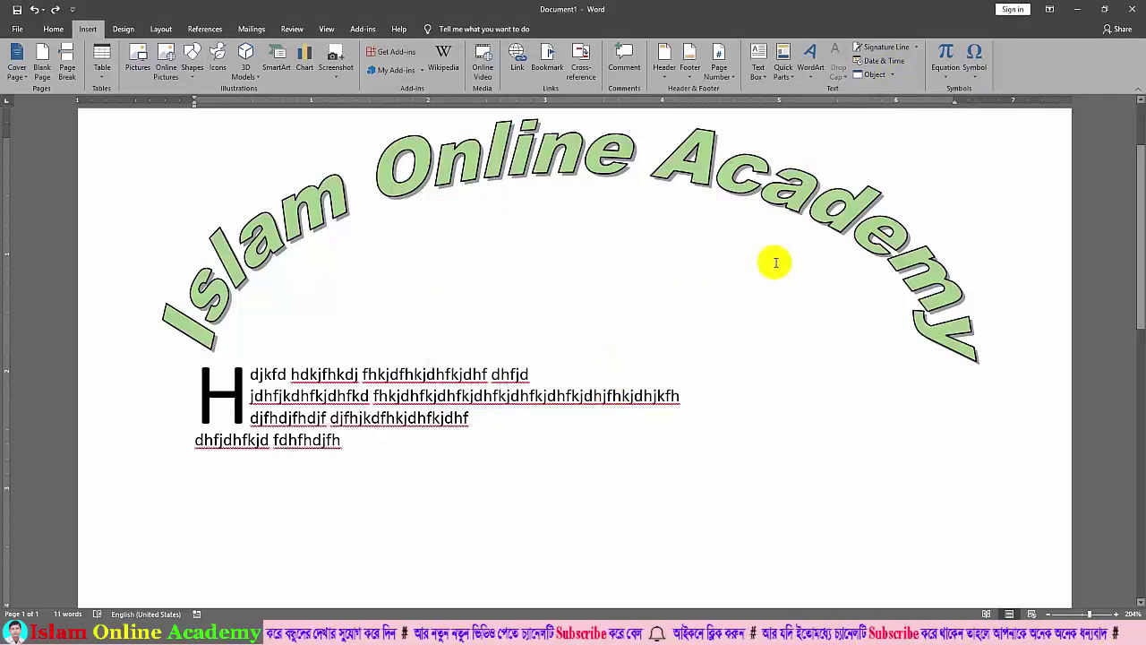
{"action": "scroll", "coordinate": [776, 263], "scroll_direction": "up", "scroll_amount": 2}
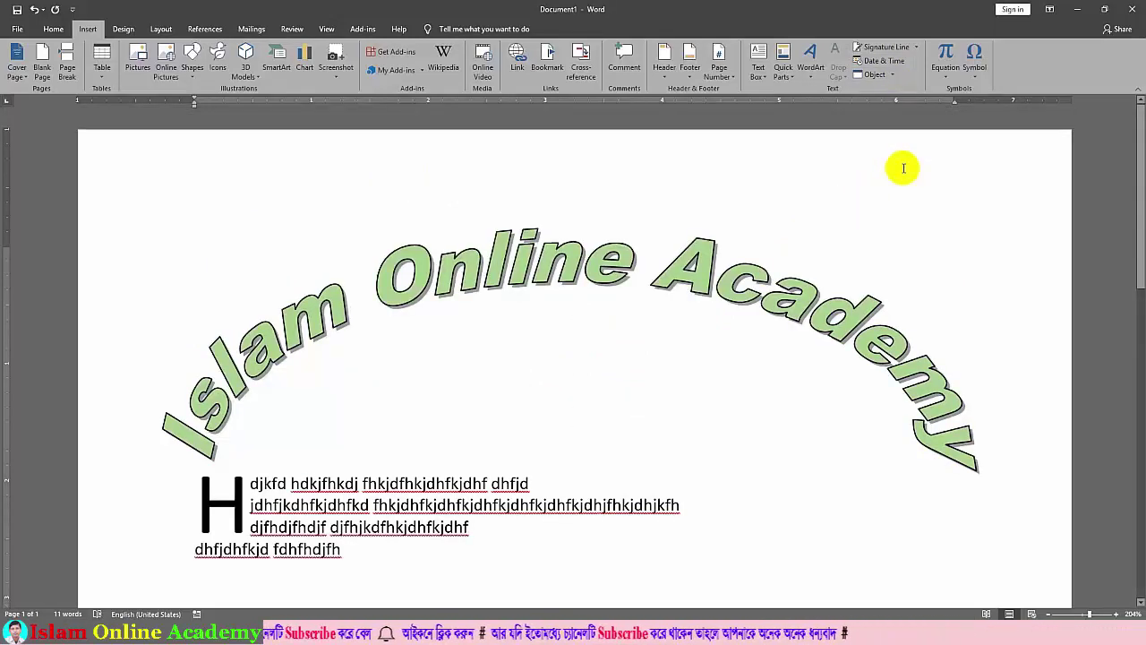
{"action": "left_click", "coordinate": [893, 75]}
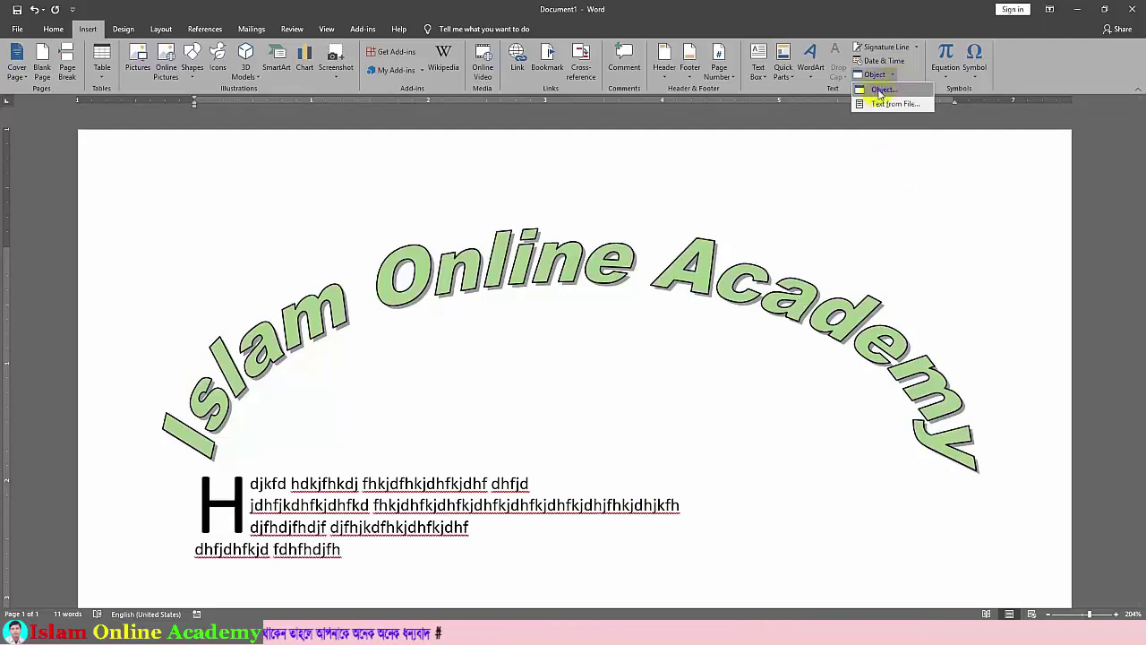
{"action": "left_click", "coordinate": [880, 91]}
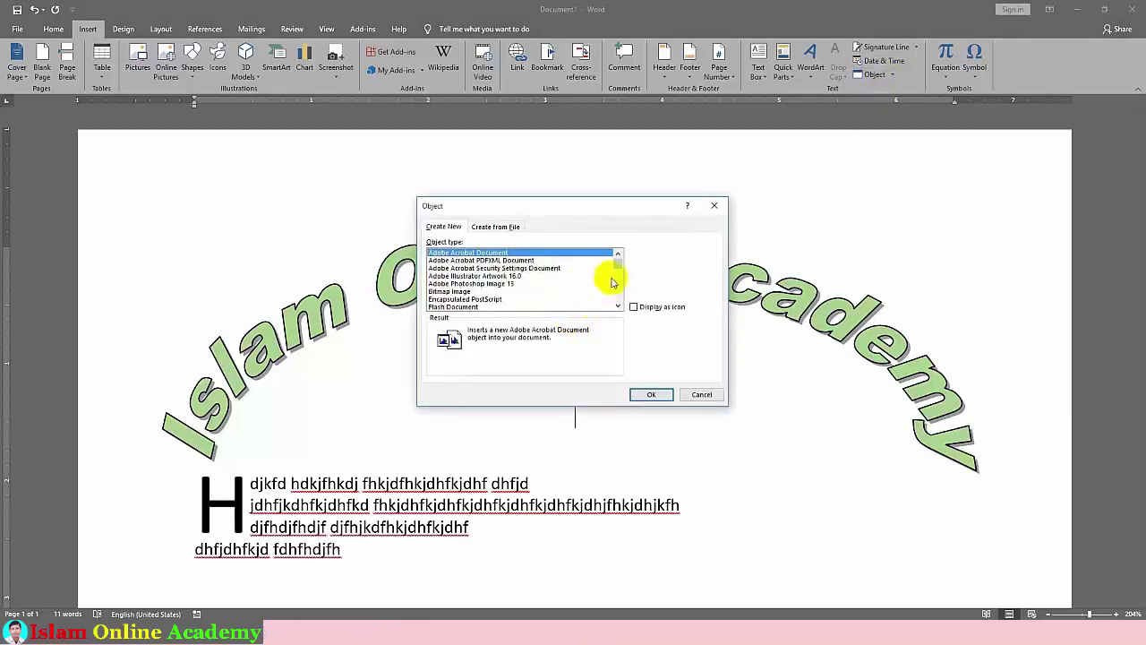
{"action": "left_click_drag", "start_coordinate": [616, 267], "coordinate": [596, 294]}
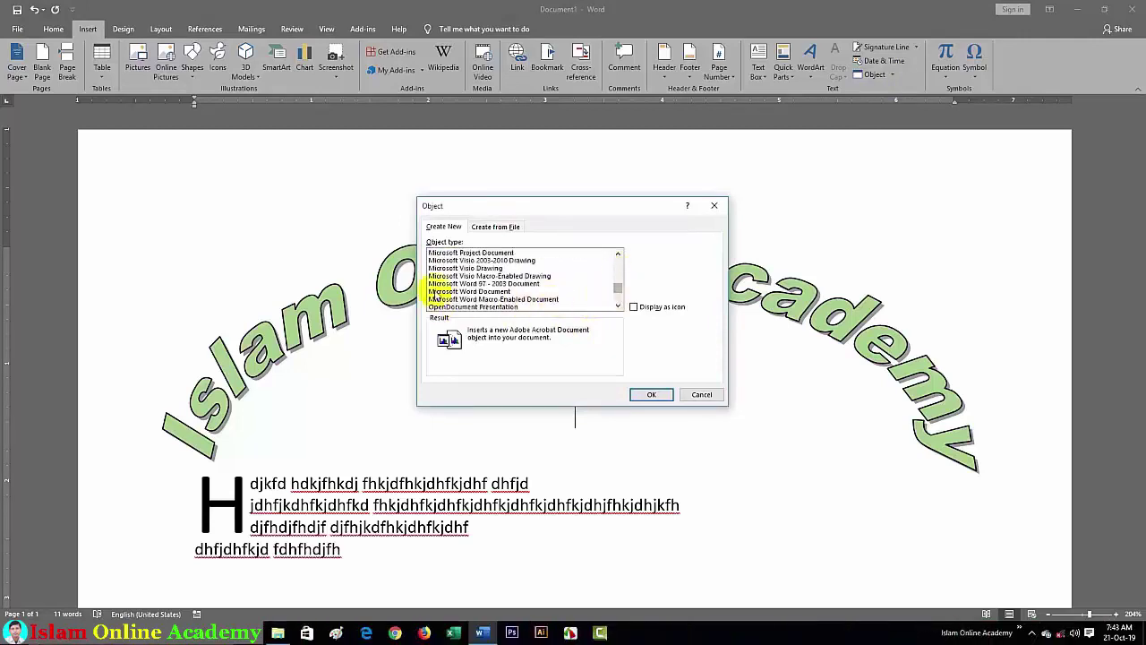
{"action": "left_click", "coordinate": [475, 292]}
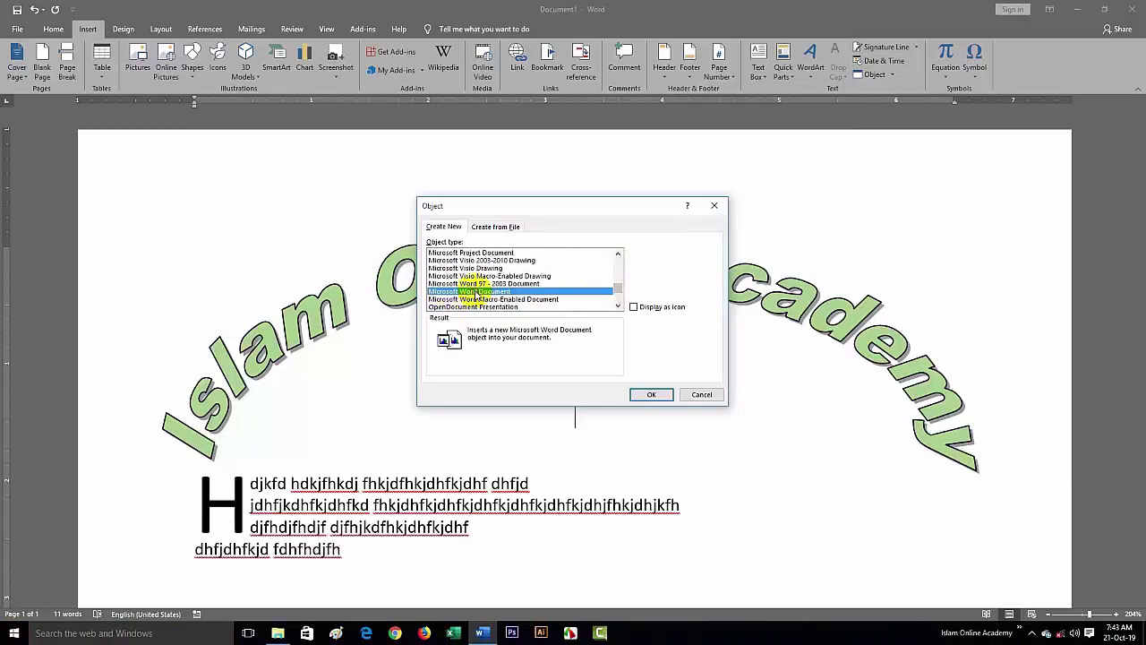
{"action": "left_click", "coordinate": [648, 394]}
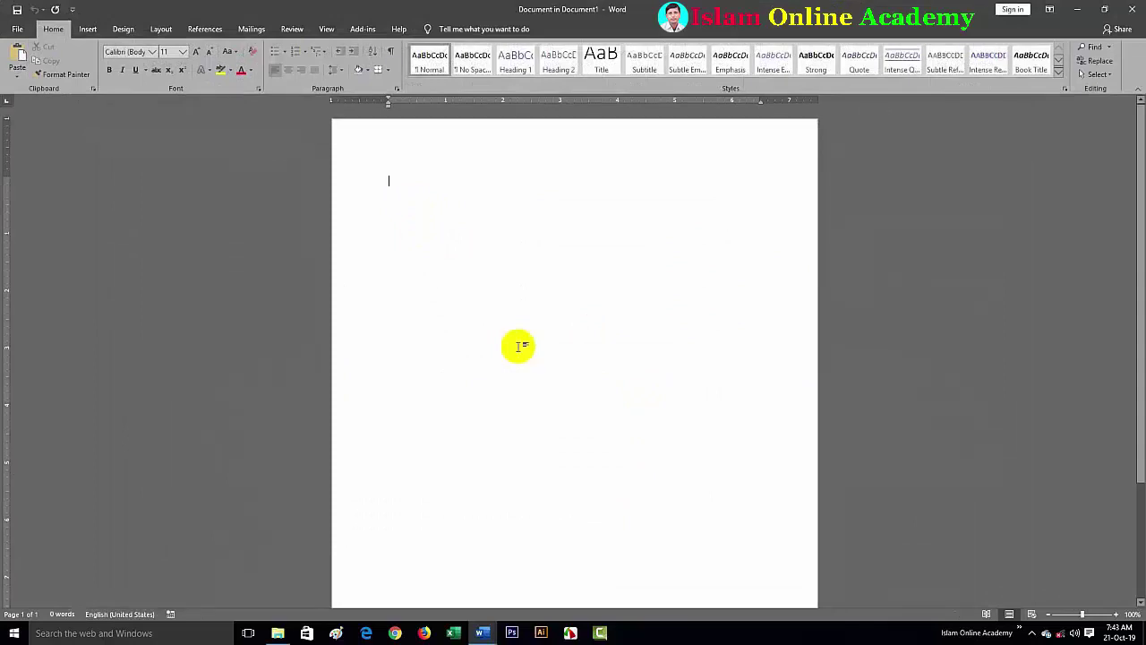
{"action": "type", "text": "M"}
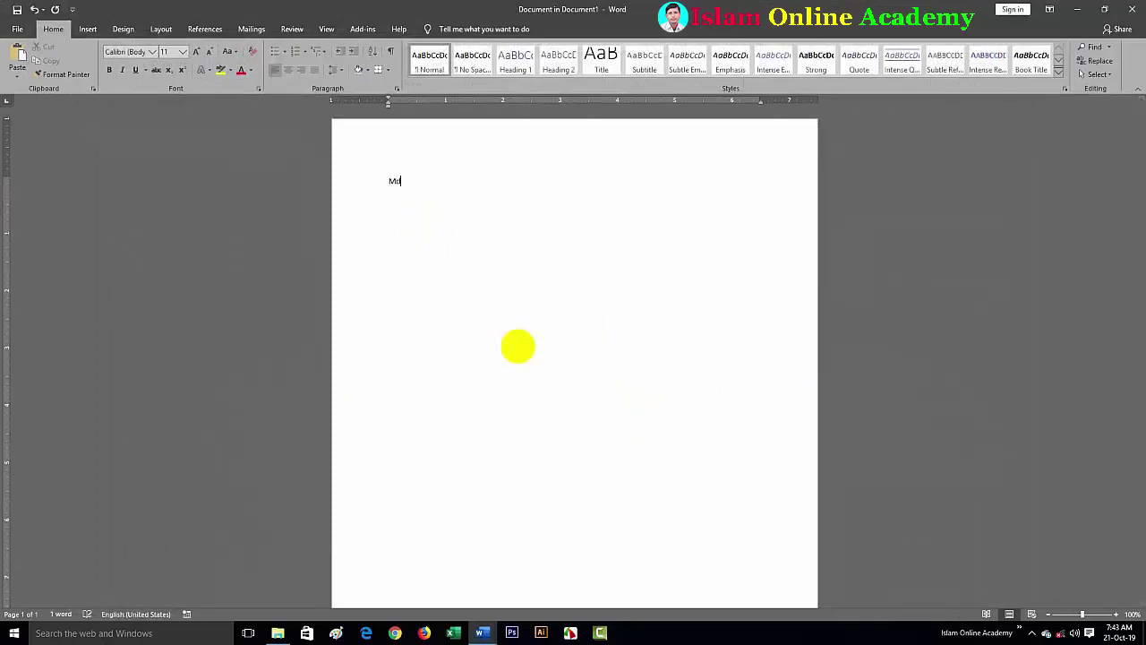
{"action": "type", "text": "d Nurul Islam"}
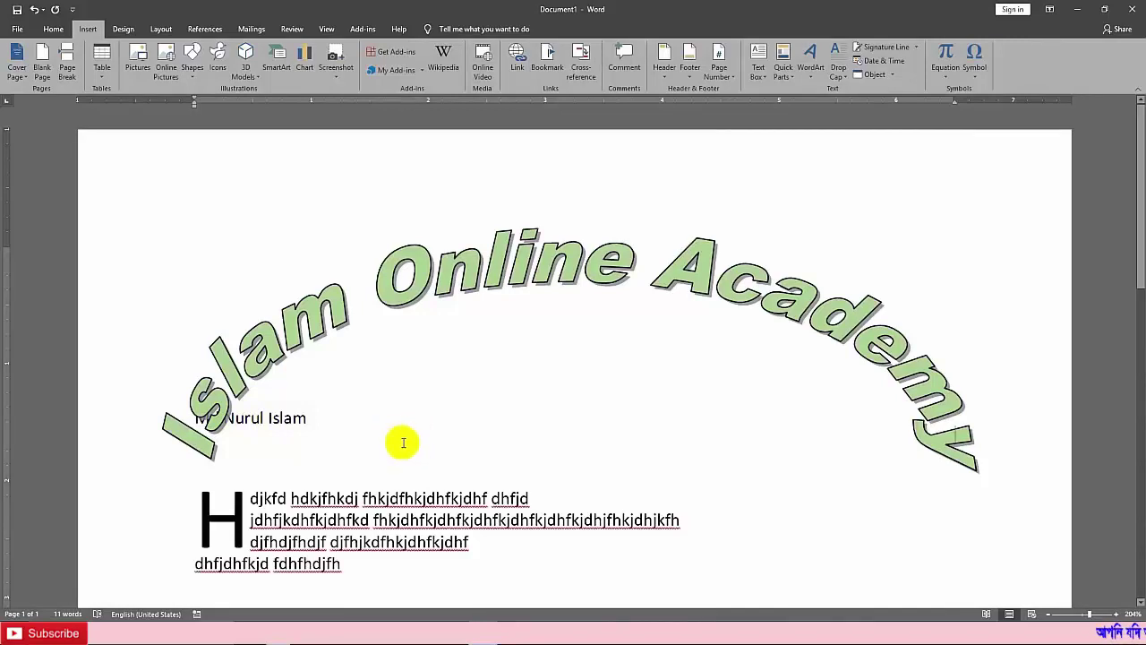
{"action": "left_click", "coordinate": [431, 434]}
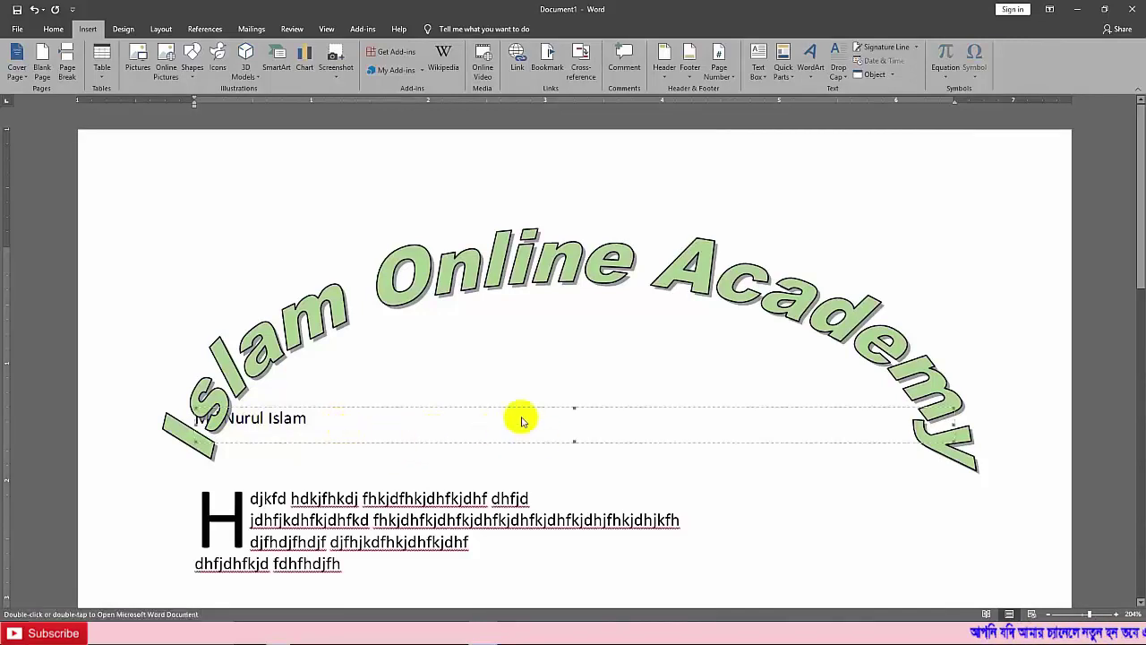
{"action": "key", "text": "Delete"}
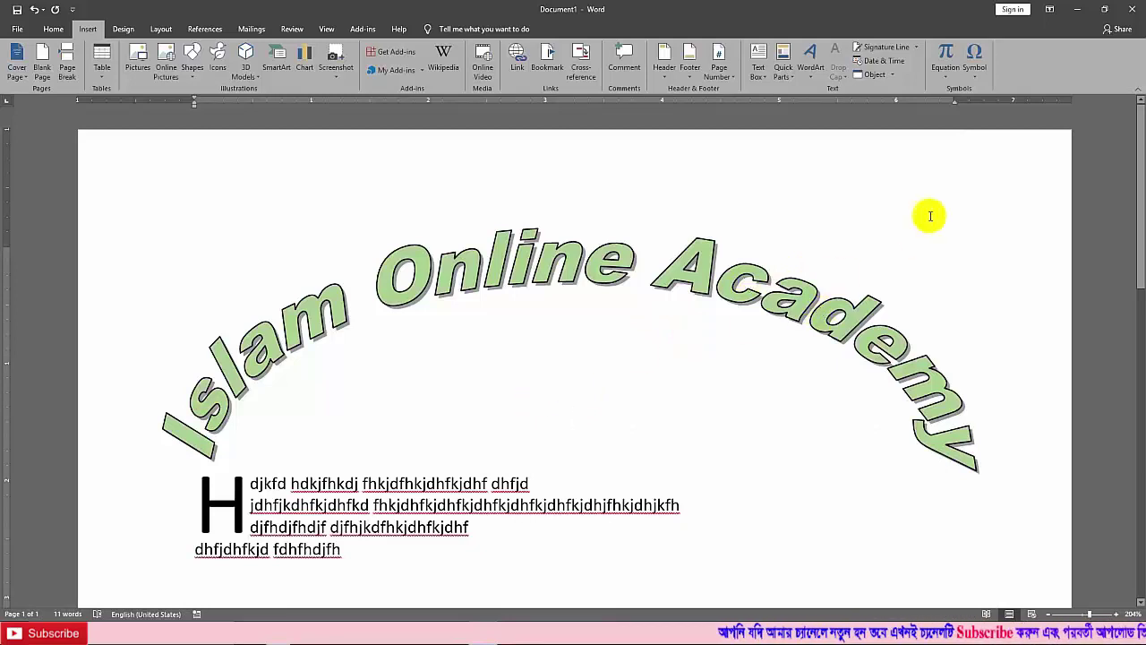
Step: Insert the Desktop's Electric Bill workbook as an object from file, linked to its source
{"action": "left_click", "coordinate": [893, 77]}
{"action": "left_click", "coordinate": [882, 90]}
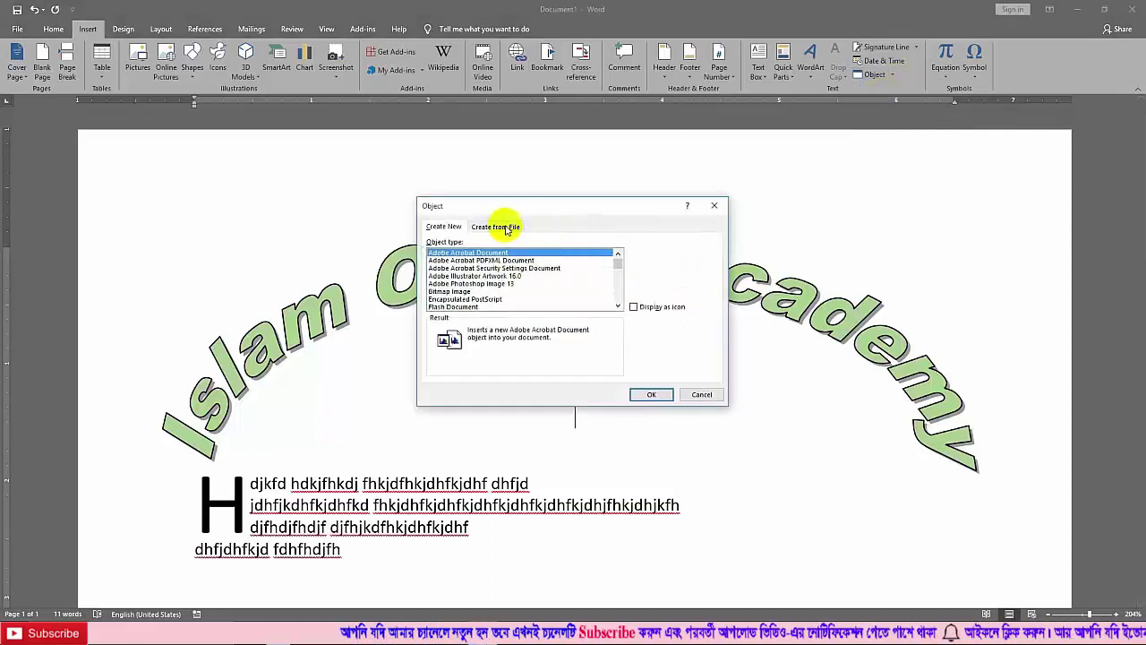
{"action": "left_click", "coordinate": [497, 226]}
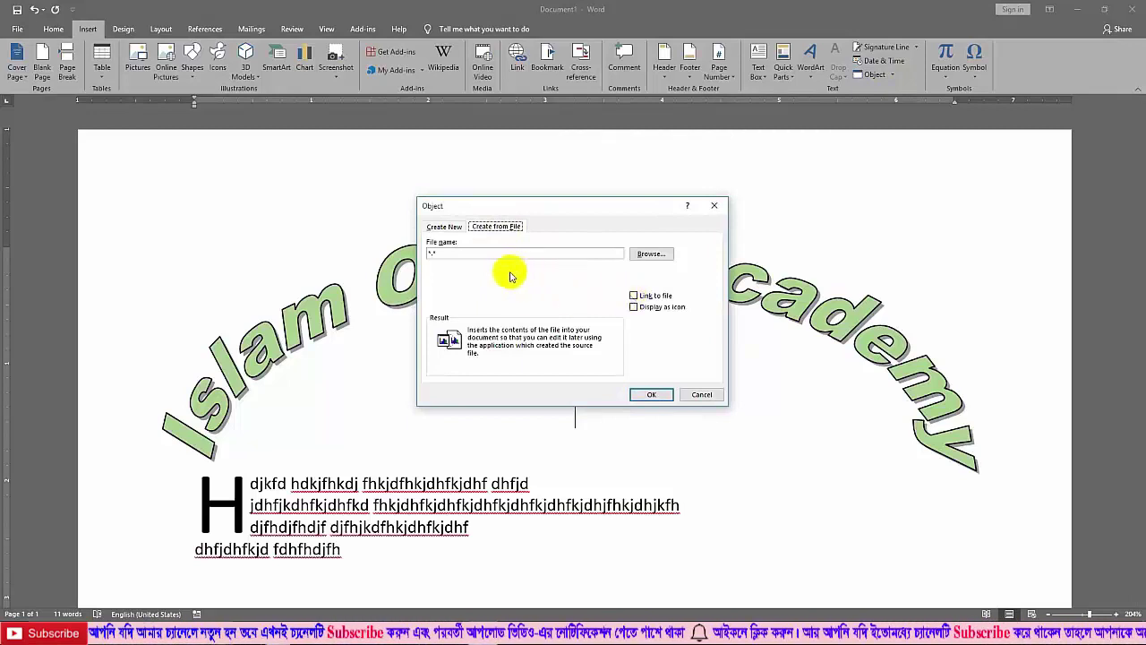
{"action": "left_click", "coordinate": [633, 296]}
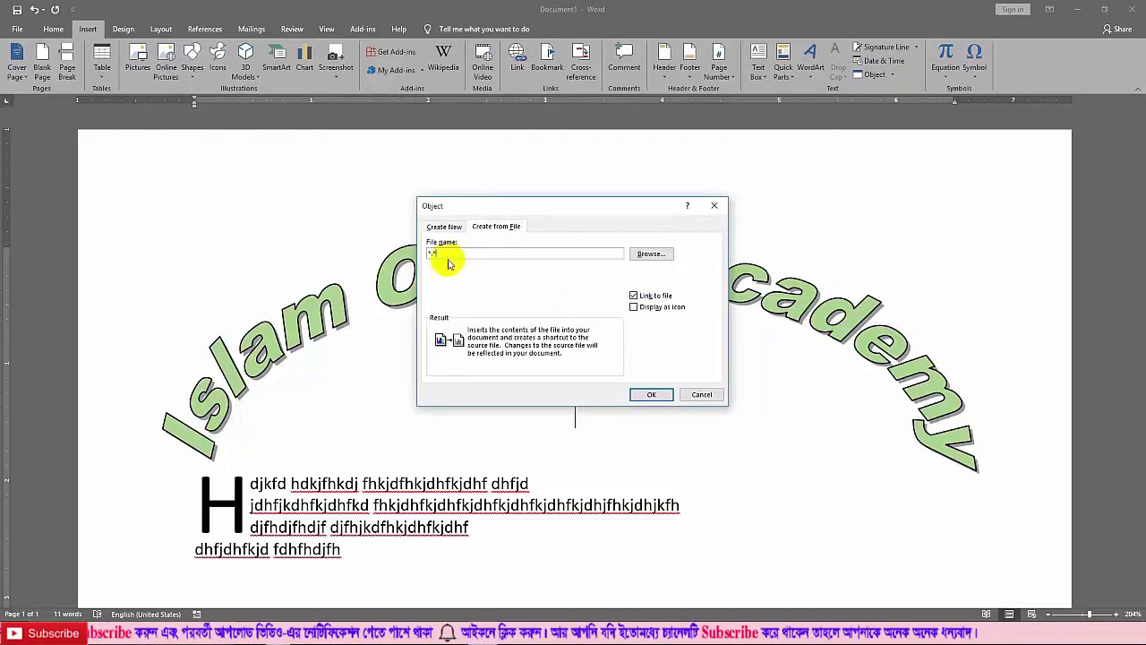
{"action": "left_click", "coordinate": [651, 253]}
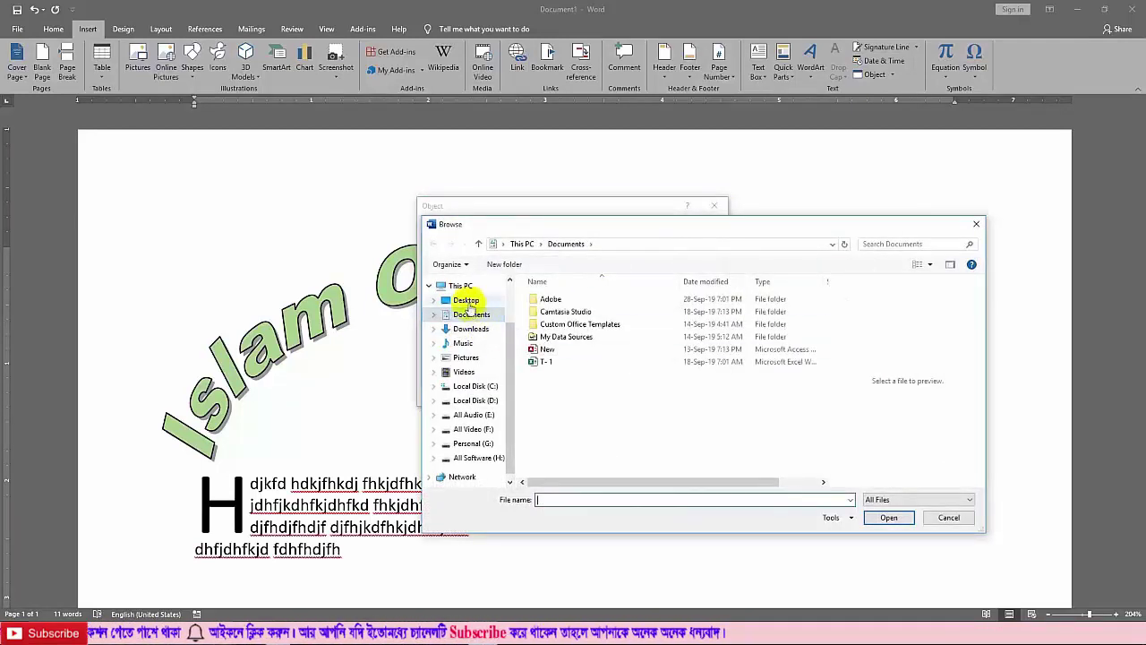
{"action": "left_click", "coordinate": [464, 300]}
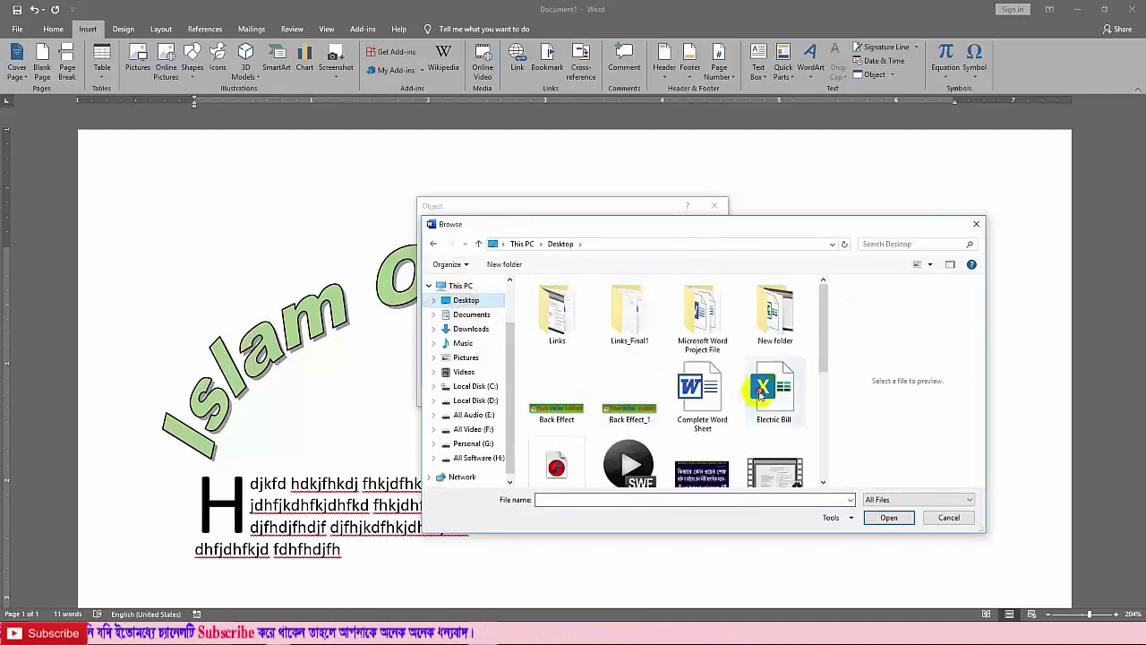
{"action": "left_click", "coordinate": [757, 392]}
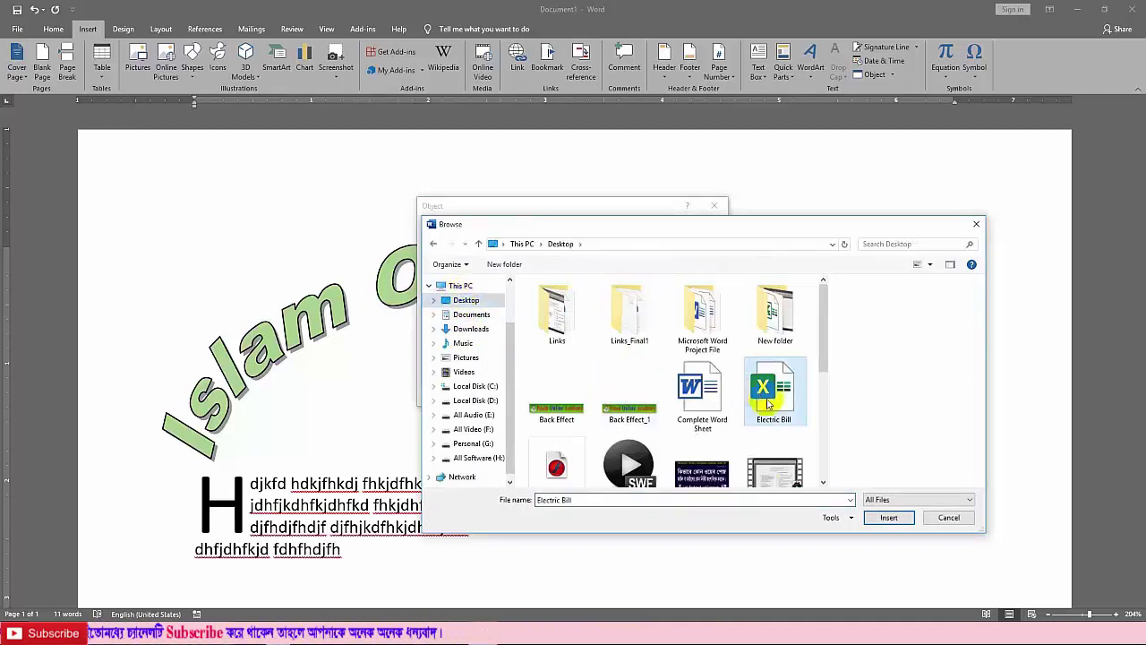
{"action": "left_click", "coordinate": [884, 520]}
{"action": "left_click", "coordinate": [656, 396]}
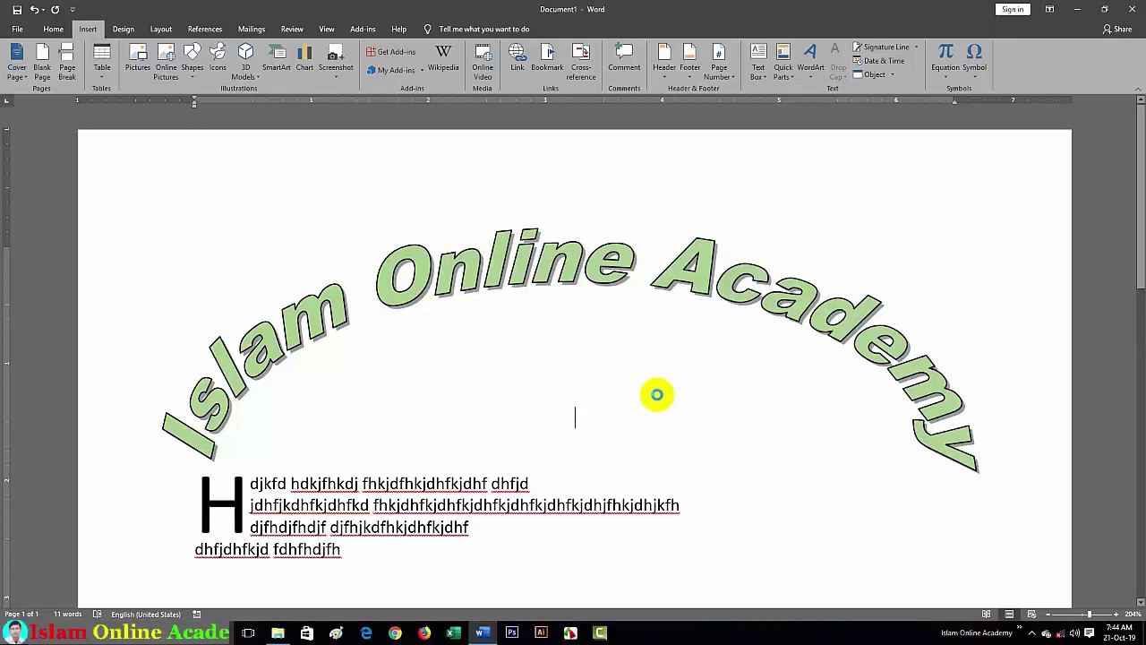
Step: Place the Electric Bill worksheet in the page and scroll down through the embedded bill
{"action": "key", "text": "ctrl+v"}
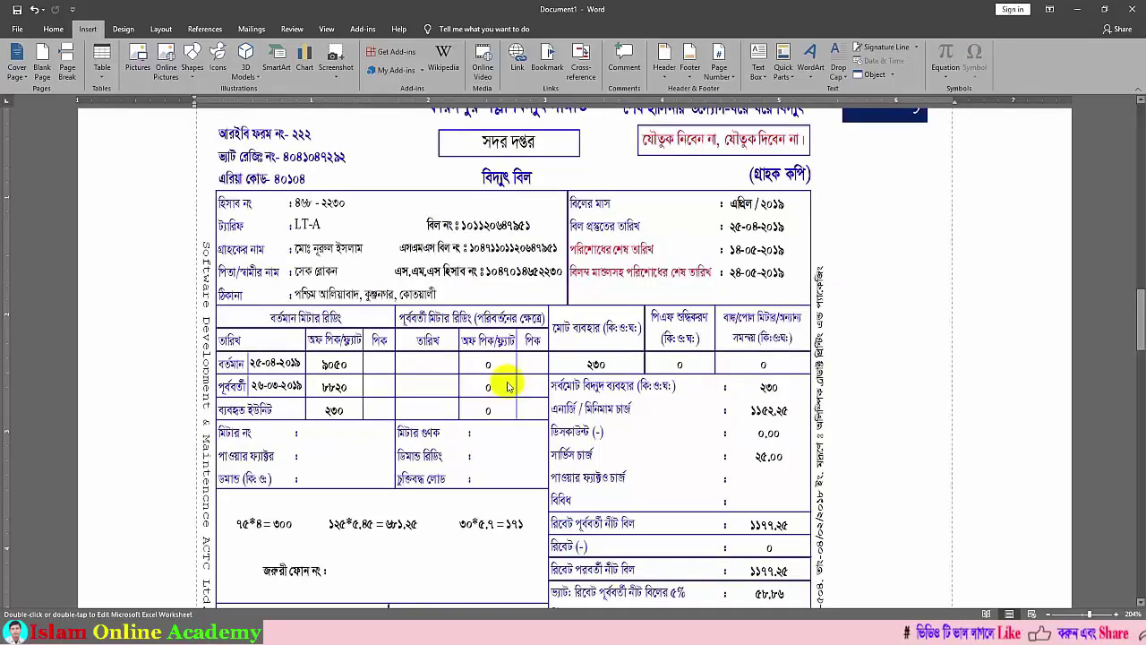
{"action": "scroll", "coordinate": [621, 399], "scroll_direction": "down", "scroll_amount": 5}
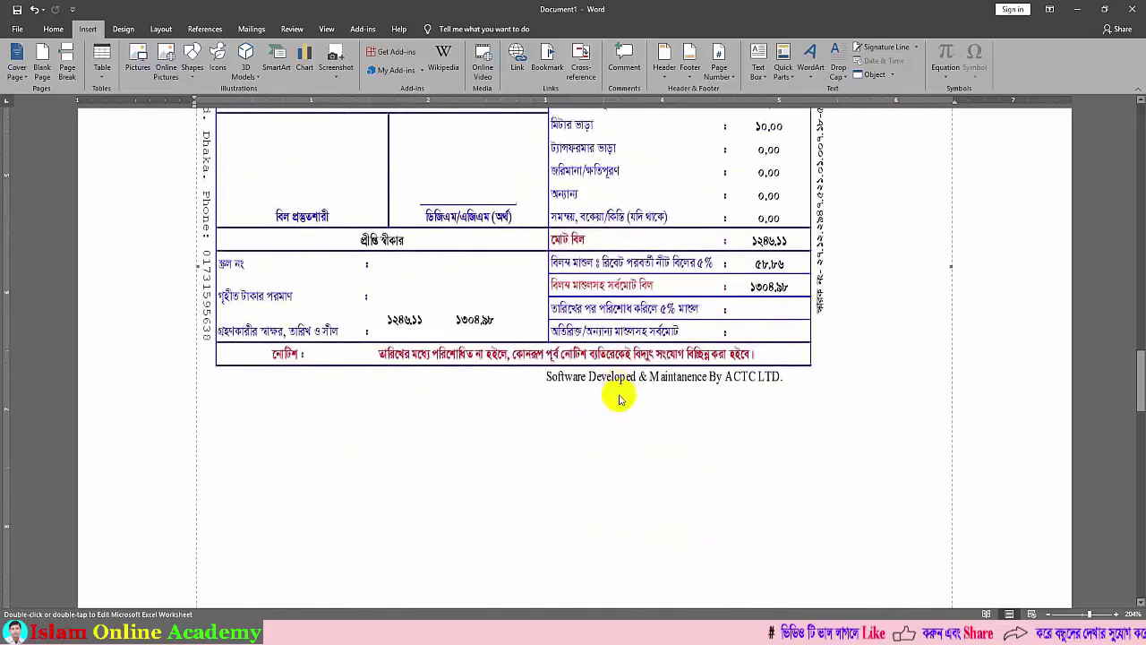
{"action": "scroll", "coordinate": [626, 403], "scroll_direction": "down", "scroll_amount": 5}
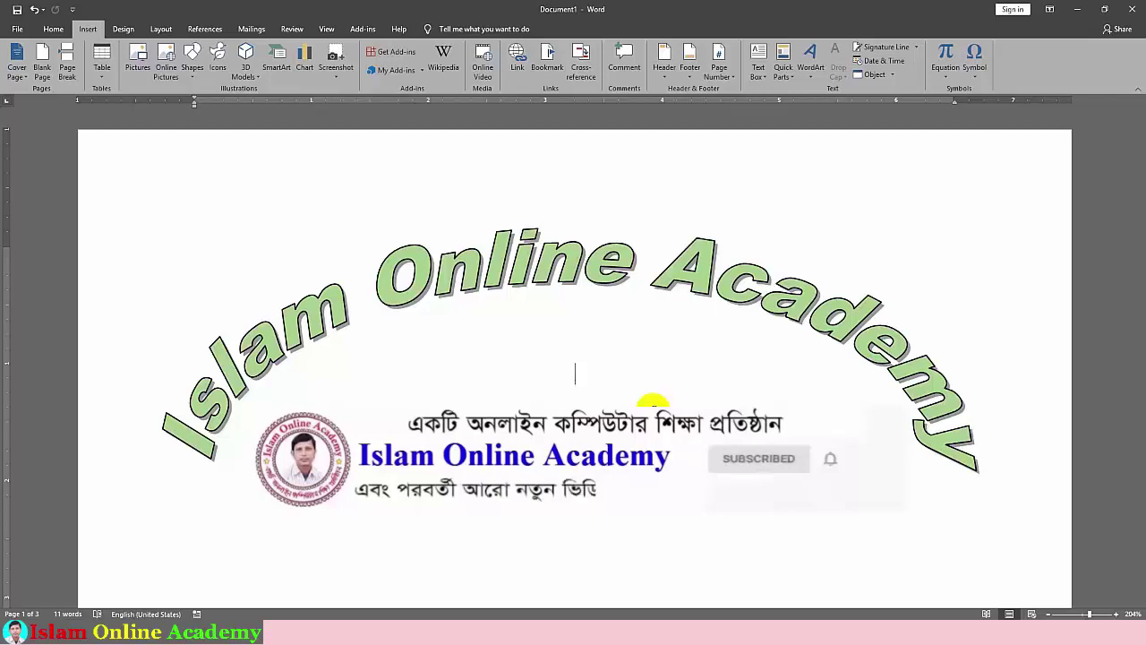
{"action": "left_click", "coordinate": [873, 210]}
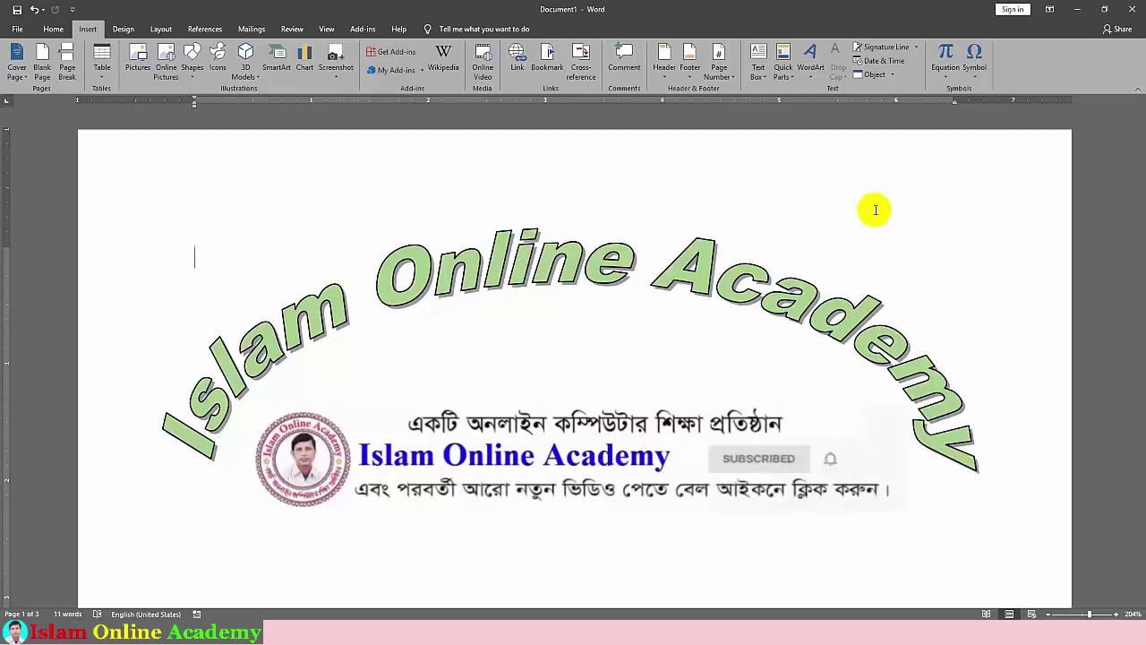